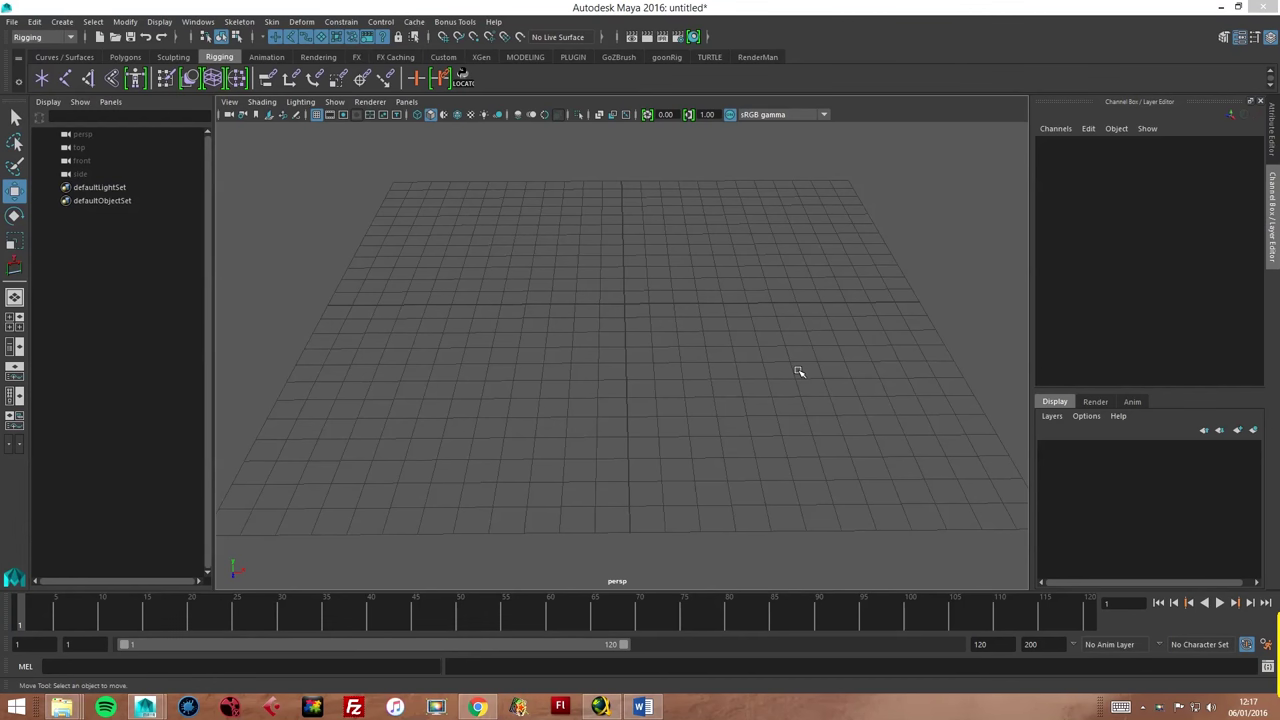
# Tumble the perspective view and bring up the hotbox to change to the top view.
pyautogui.moveTo(645, 391)
pyautogui.keyDown('alt'); pyautogui.mouseDown()
pyautogui.moveTo(640, 380)
pyautogui.moveTo(640, 406)
pyautogui.mouseUp(); pyautogui.keyUp('alt')
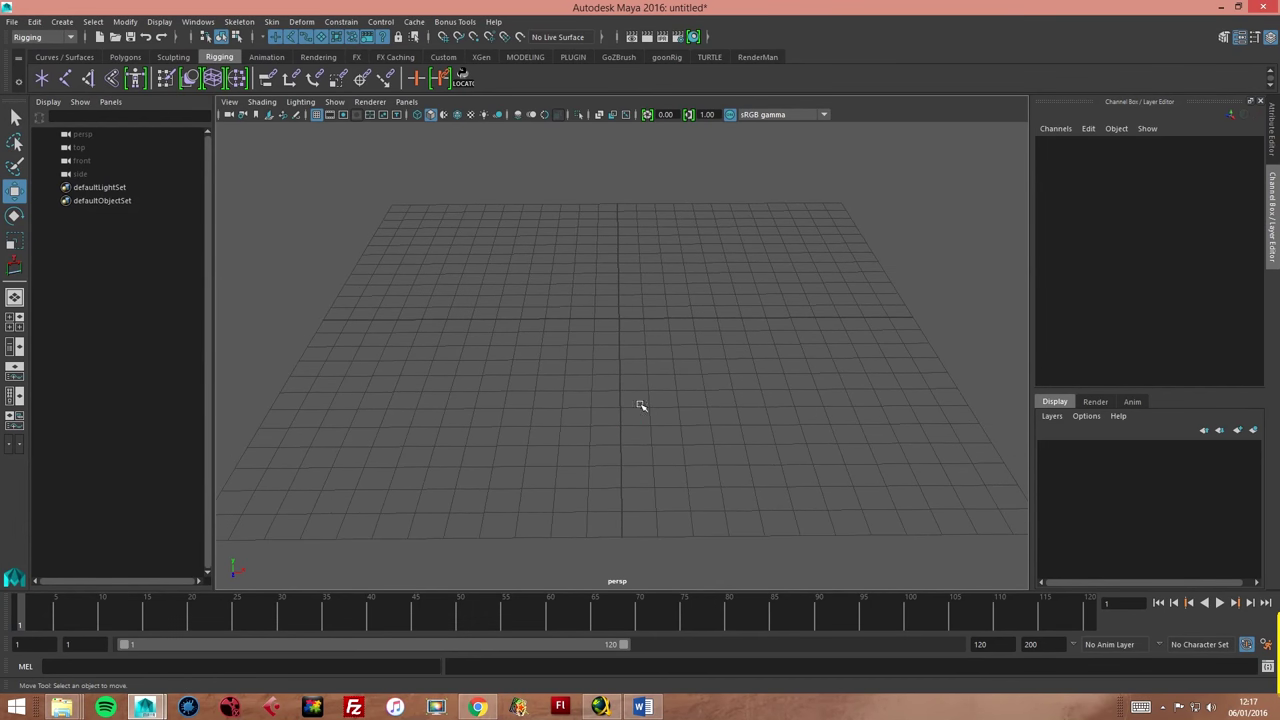
pyautogui.keyDown('alt'); pyautogui.moveTo(613, 355); pyautogui.dragTo(612, 360); pyautogui.keyUp('alt')
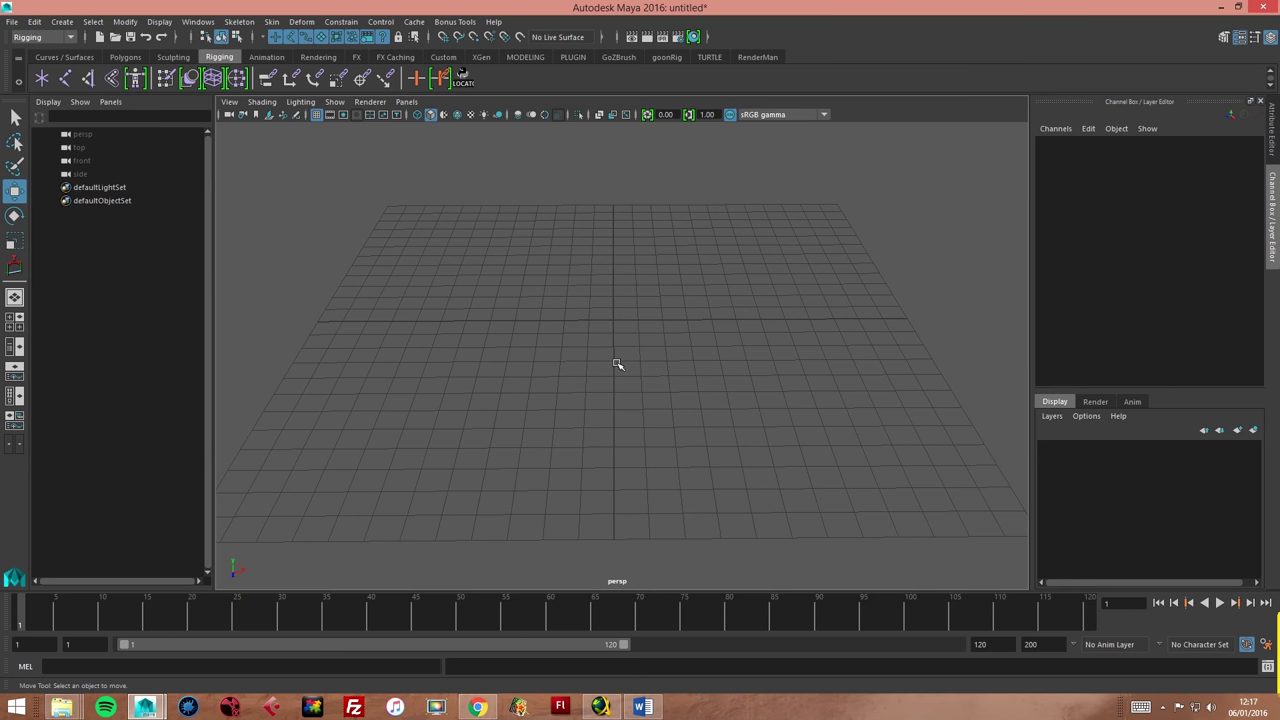
pyautogui.press('space')
pyautogui.click(645, 376)
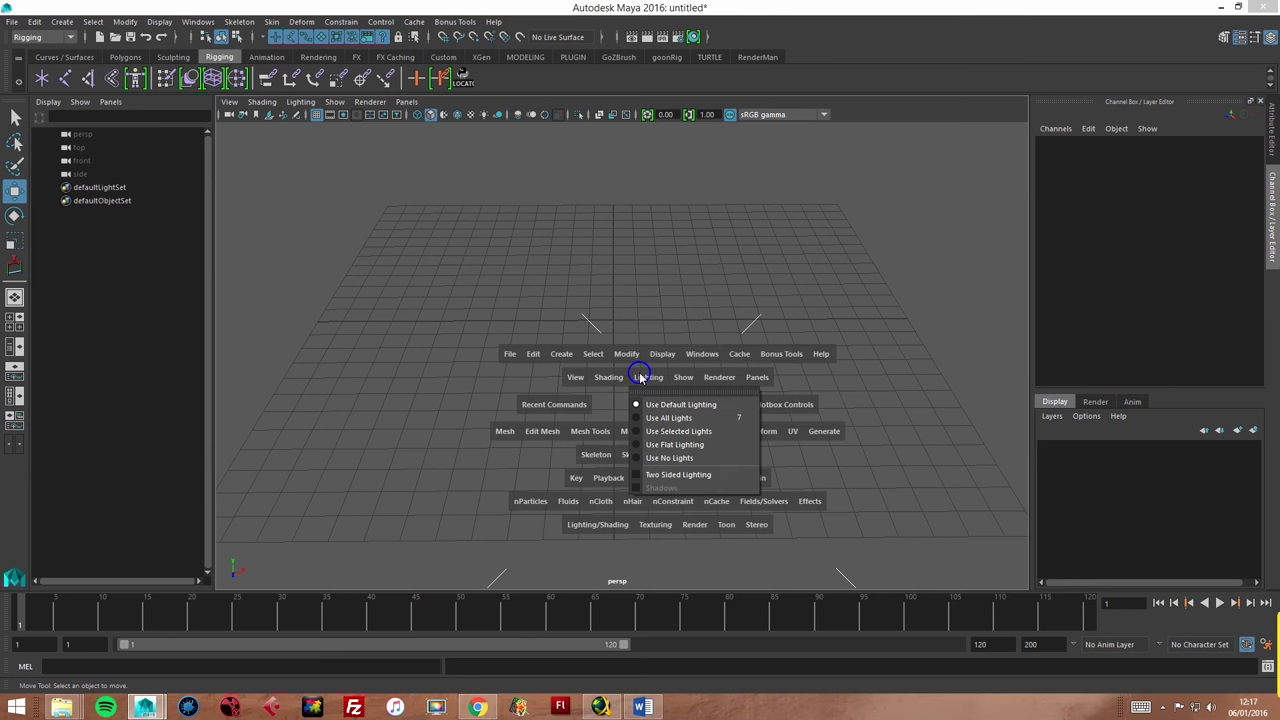
pyautogui.press('space')
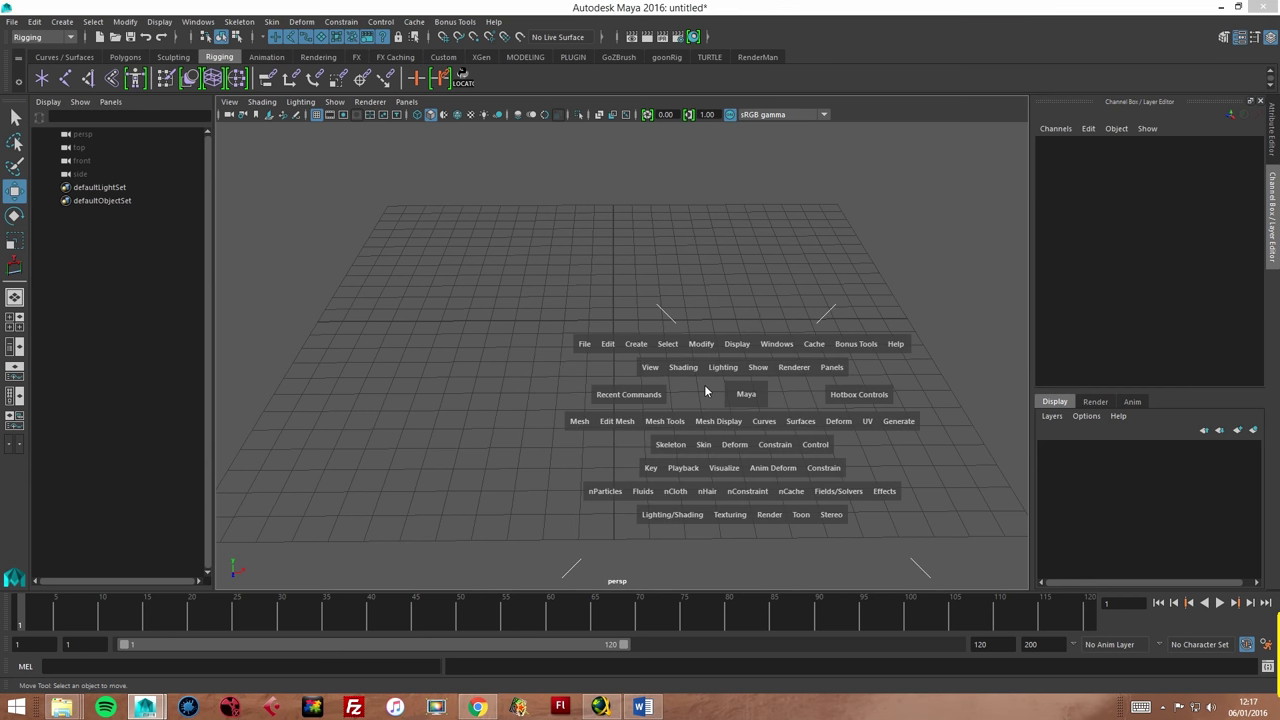
# Draw joint1 through joint4 across the top view, bending upward at joint2.
pyautogui.moveTo(744, 395); pyautogui.dragTo(670, 392)
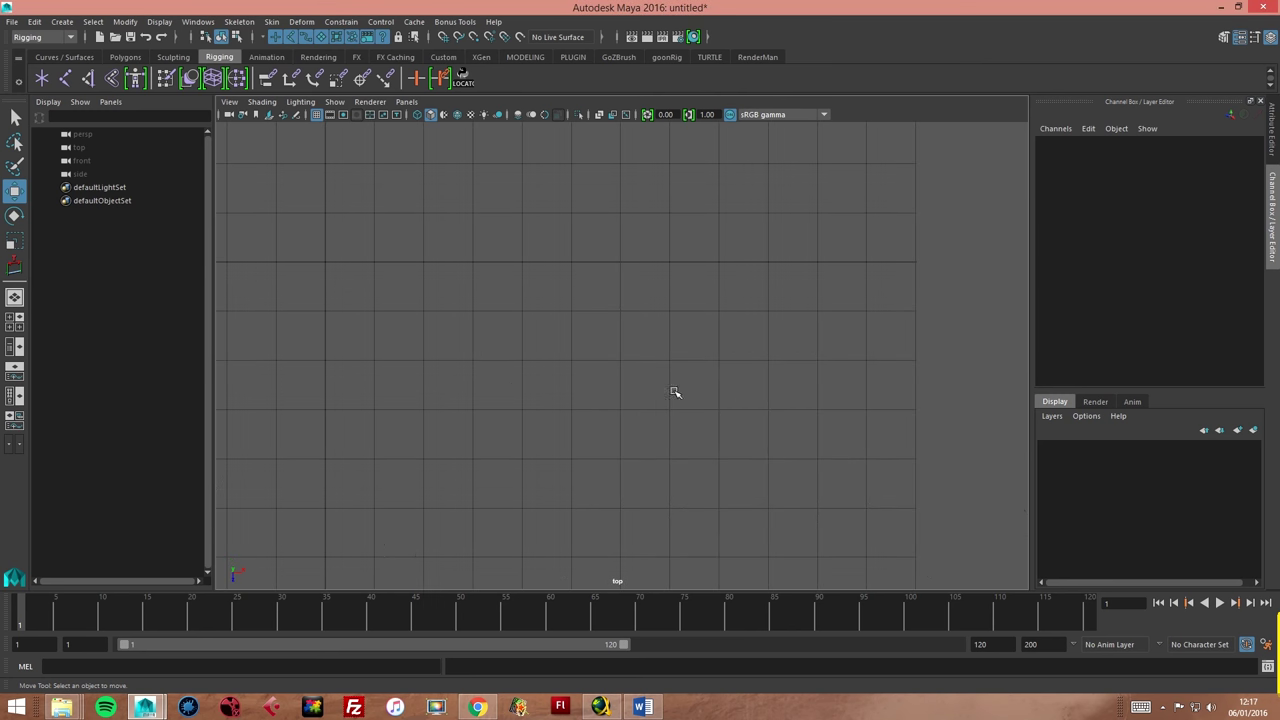
pyautogui.click(66, 80)
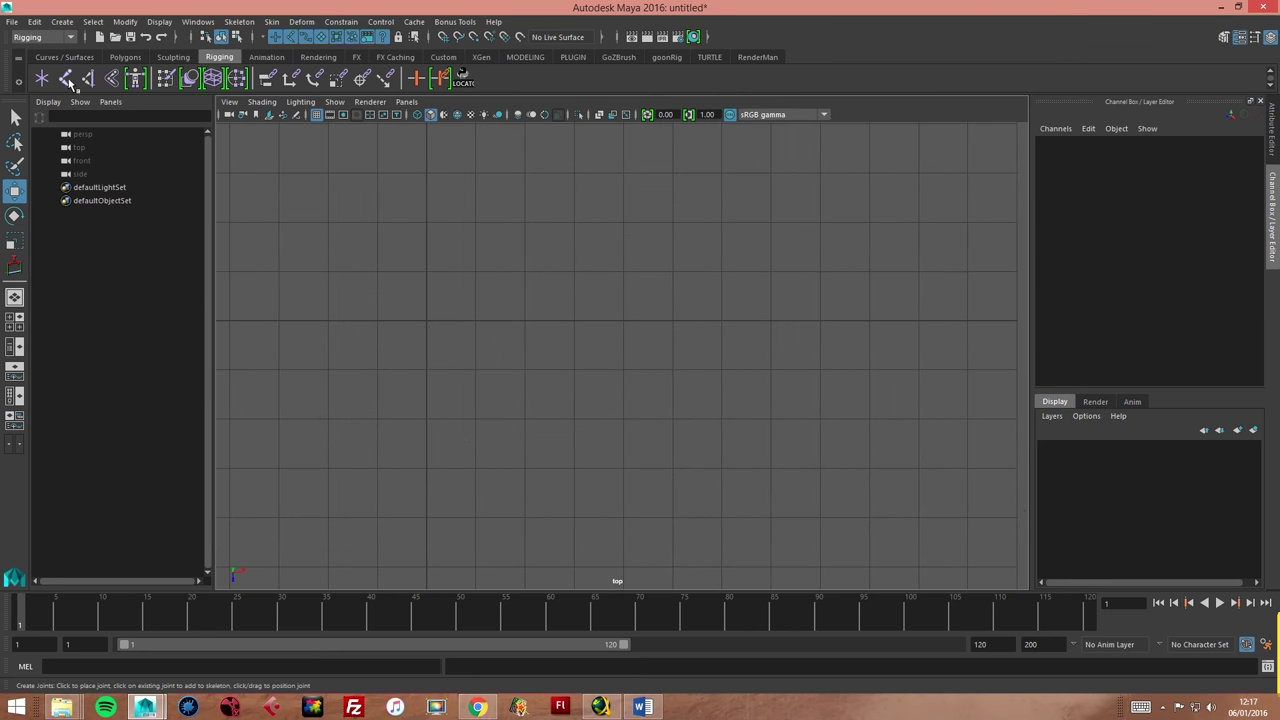
pyautogui.click(66, 80)
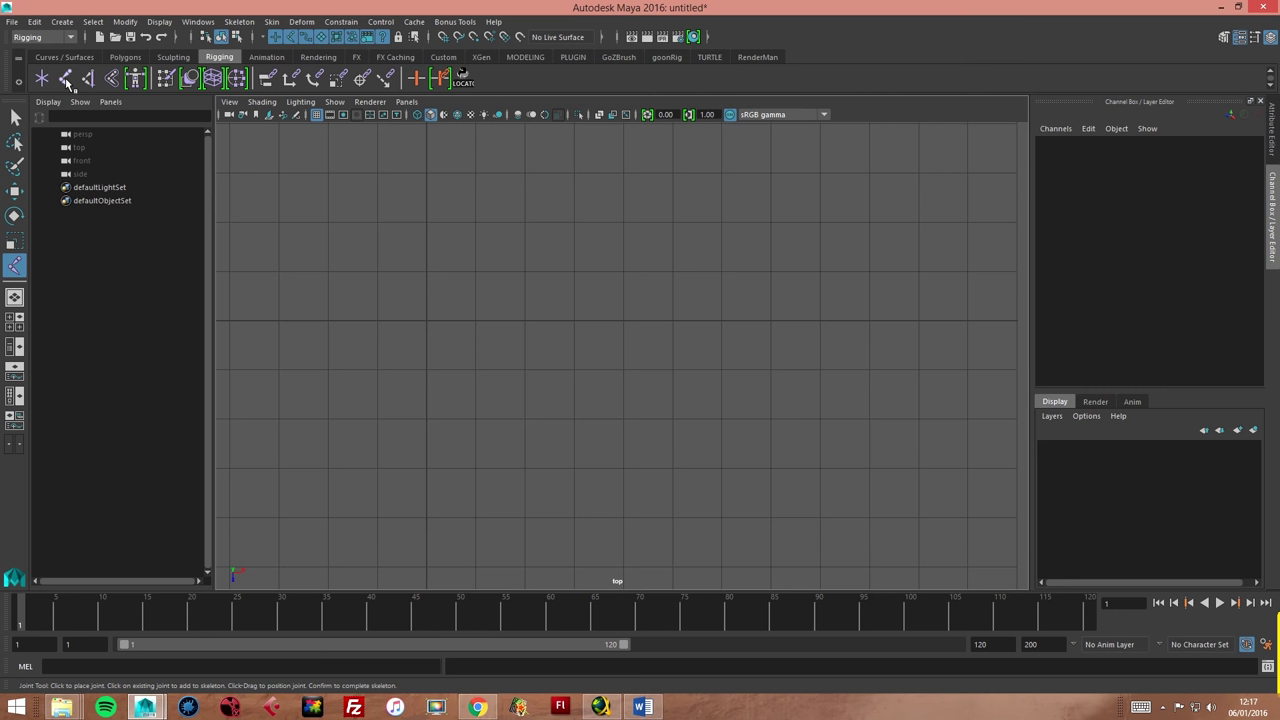
pyautogui.click(426, 321)
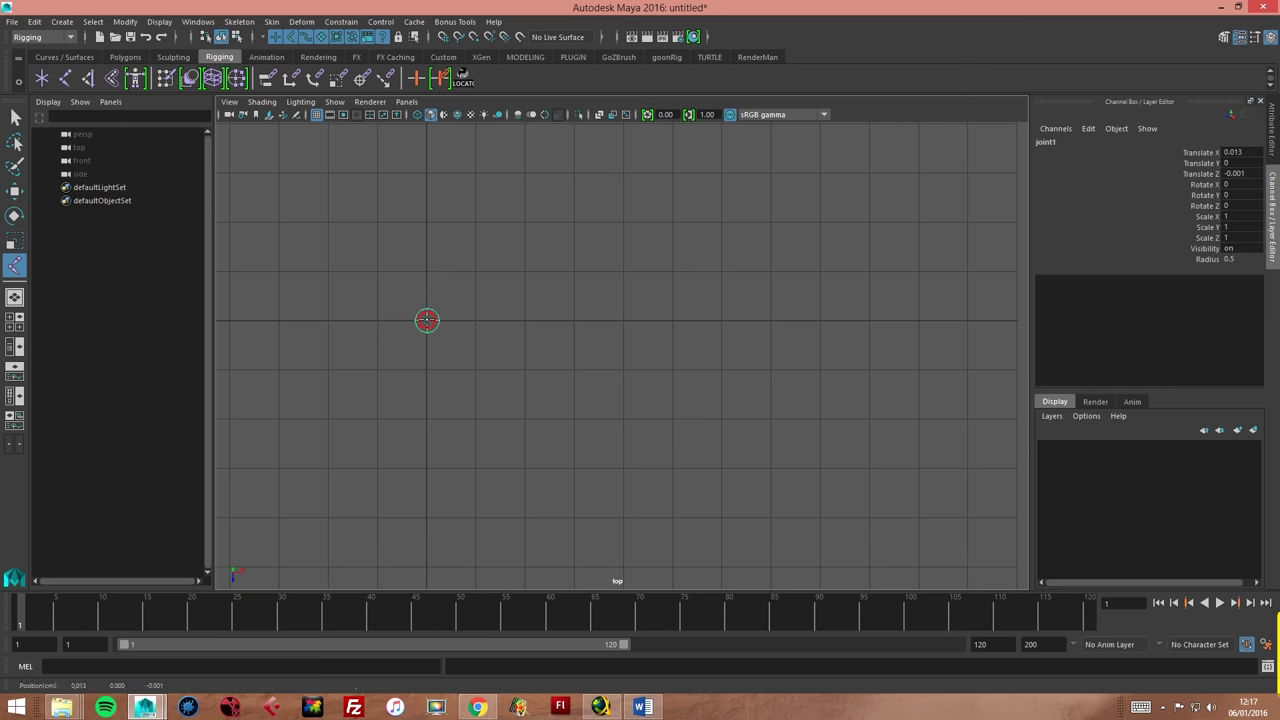
pyautogui.click(620, 273)
pyautogui.click(820, 320)
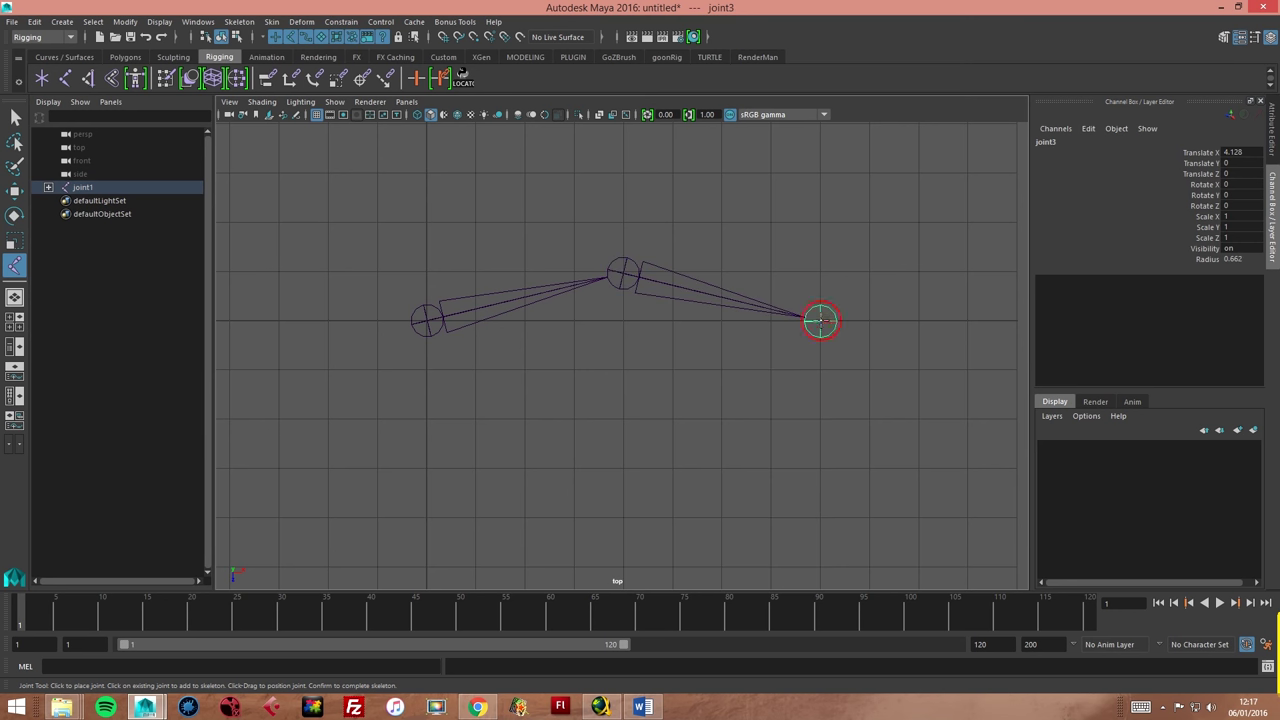
pyautogui.click(920, 321)
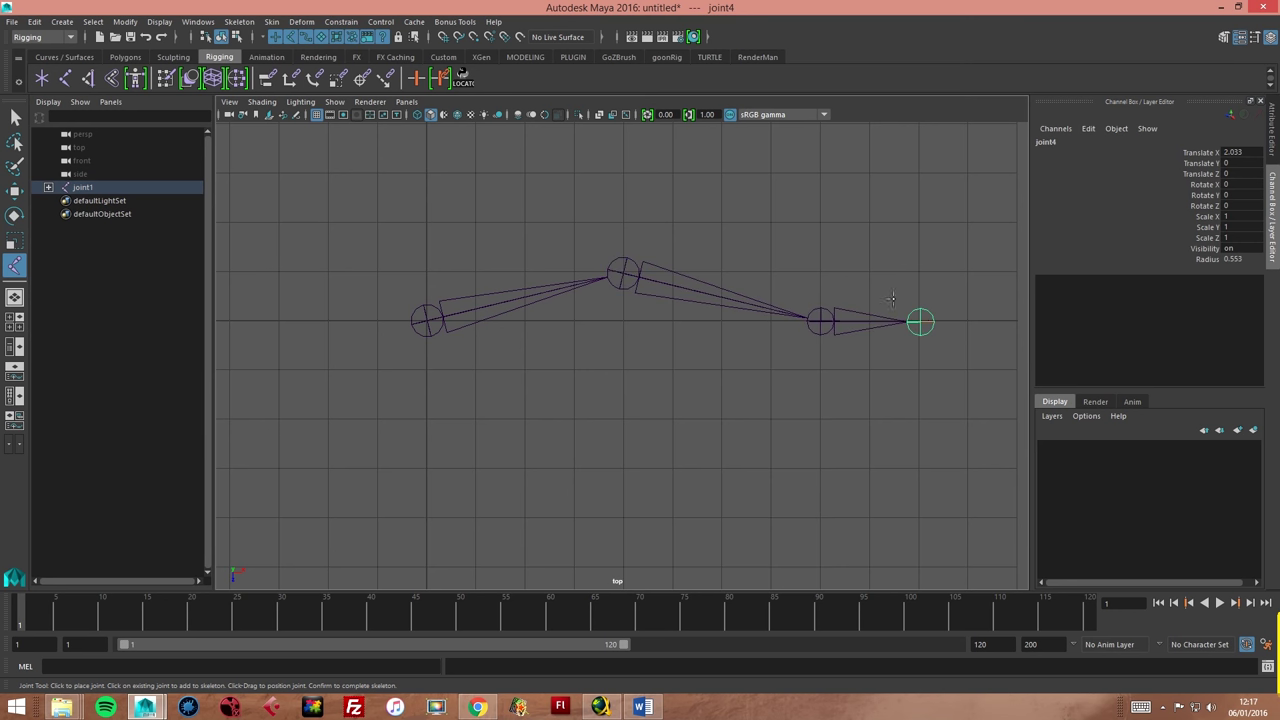
pyautogui.click(15, 193)
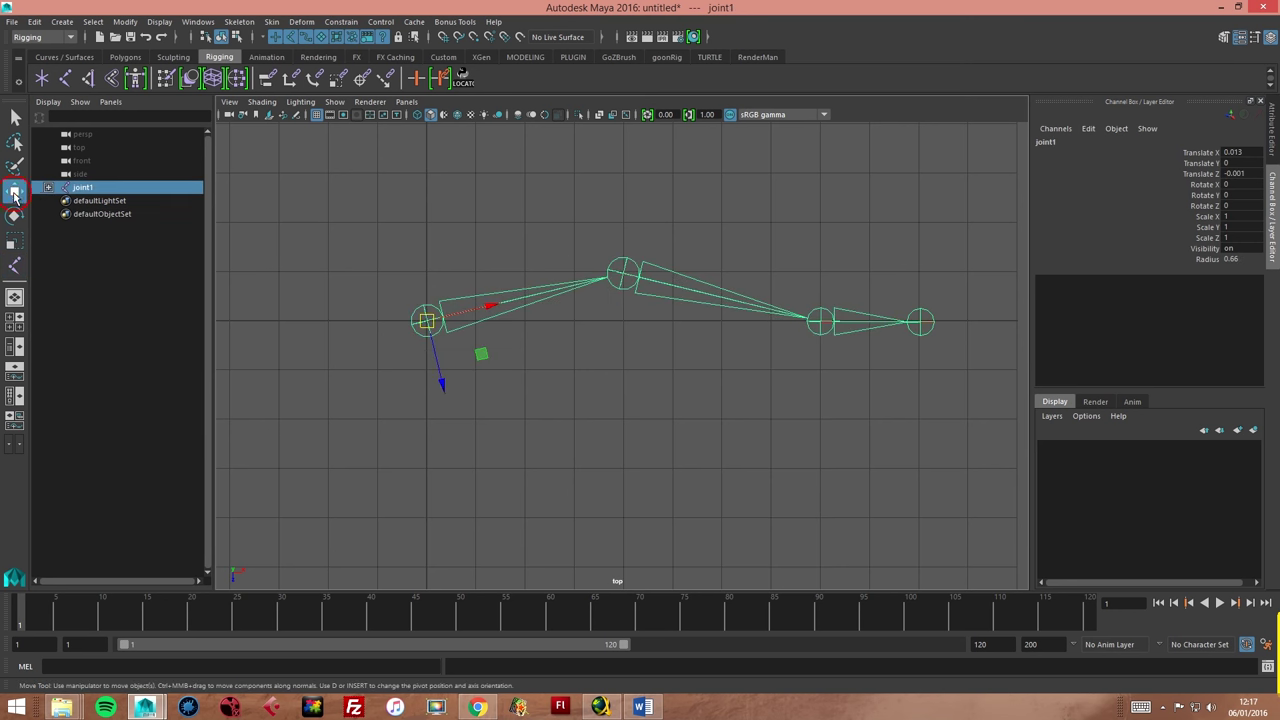
pyautogui.click(488, 196)
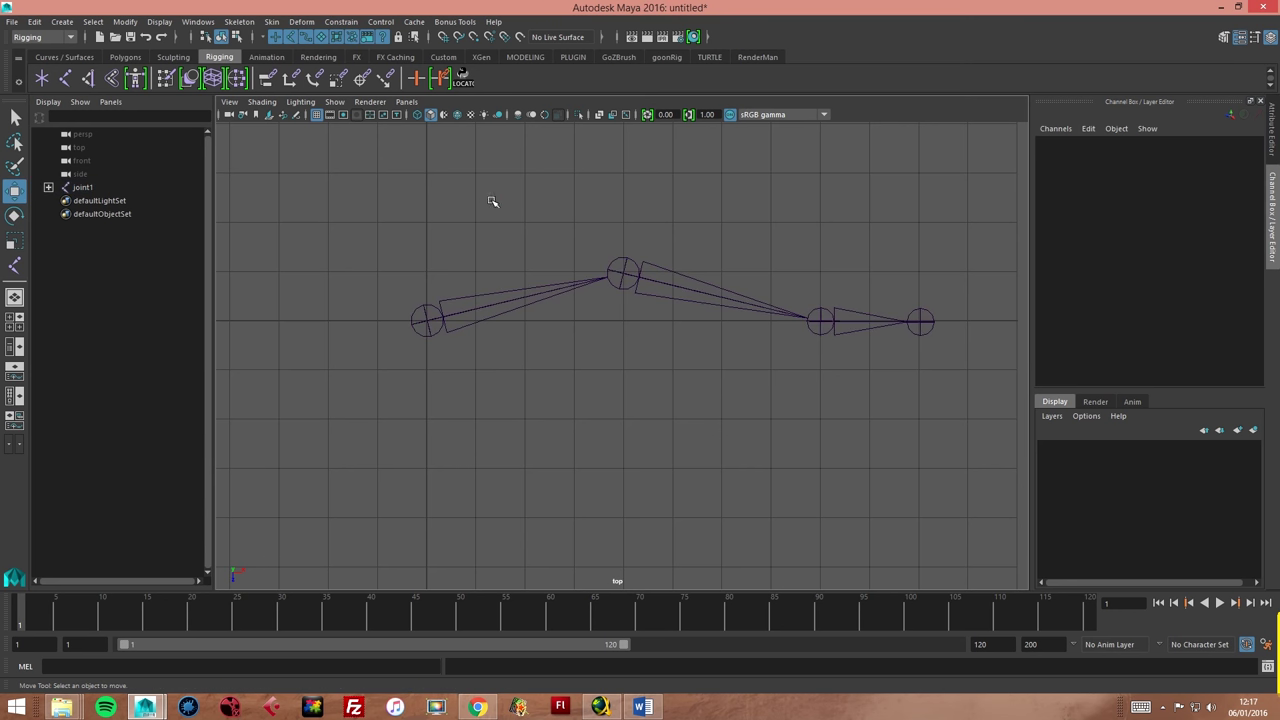
# Keep the IK Handle tool settings on the Rotate-Plane Solver.
pyautogui.doubleClick(88, 82)
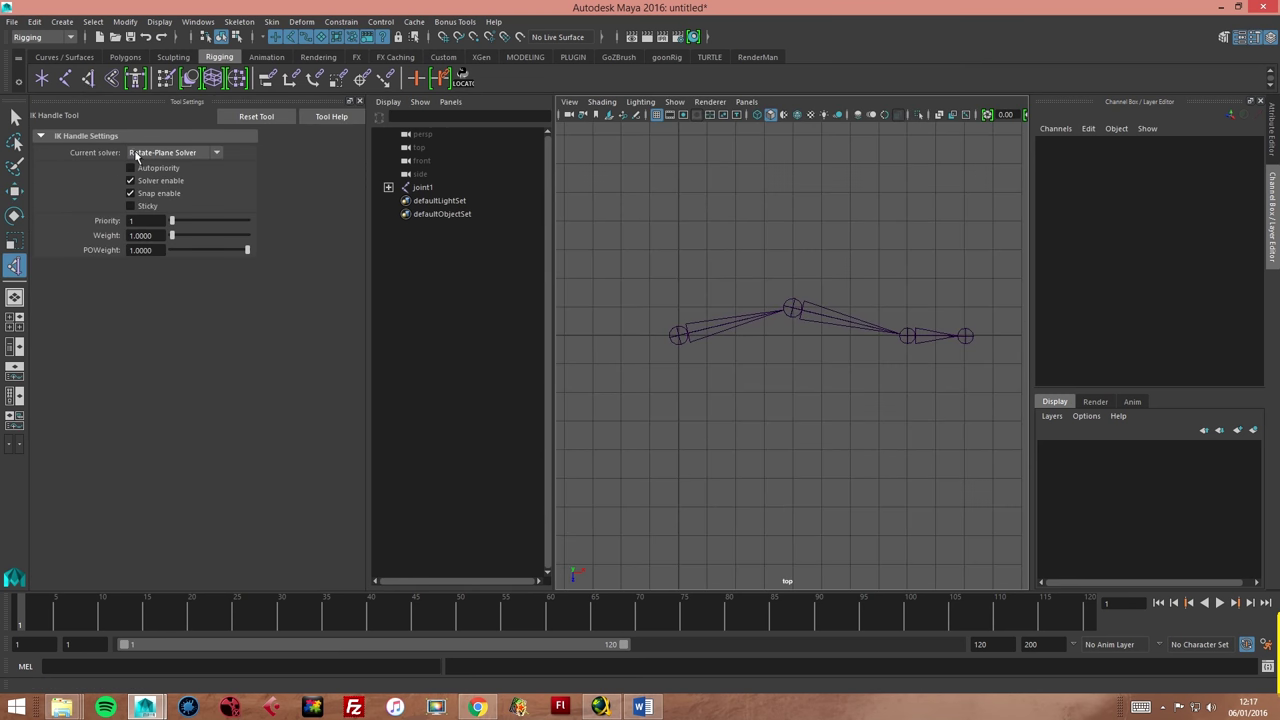
pyautogui.click(186, 155)
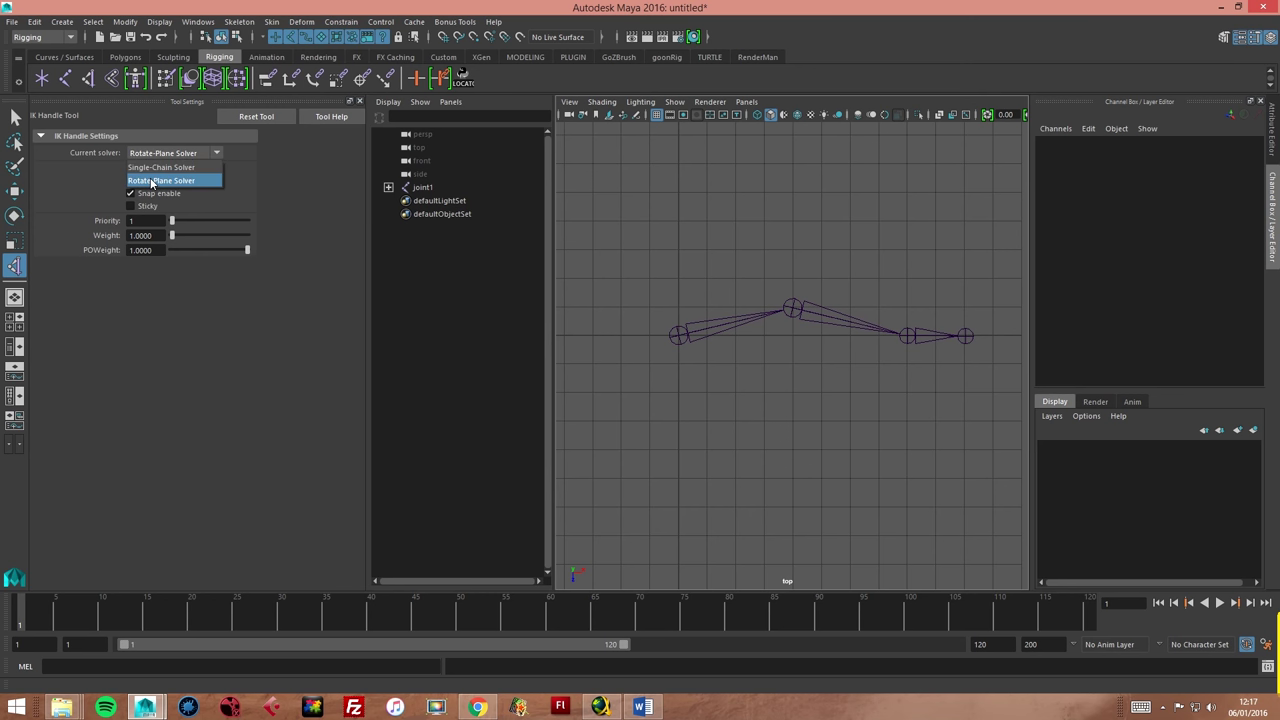
pyautogui.click(174, 182)
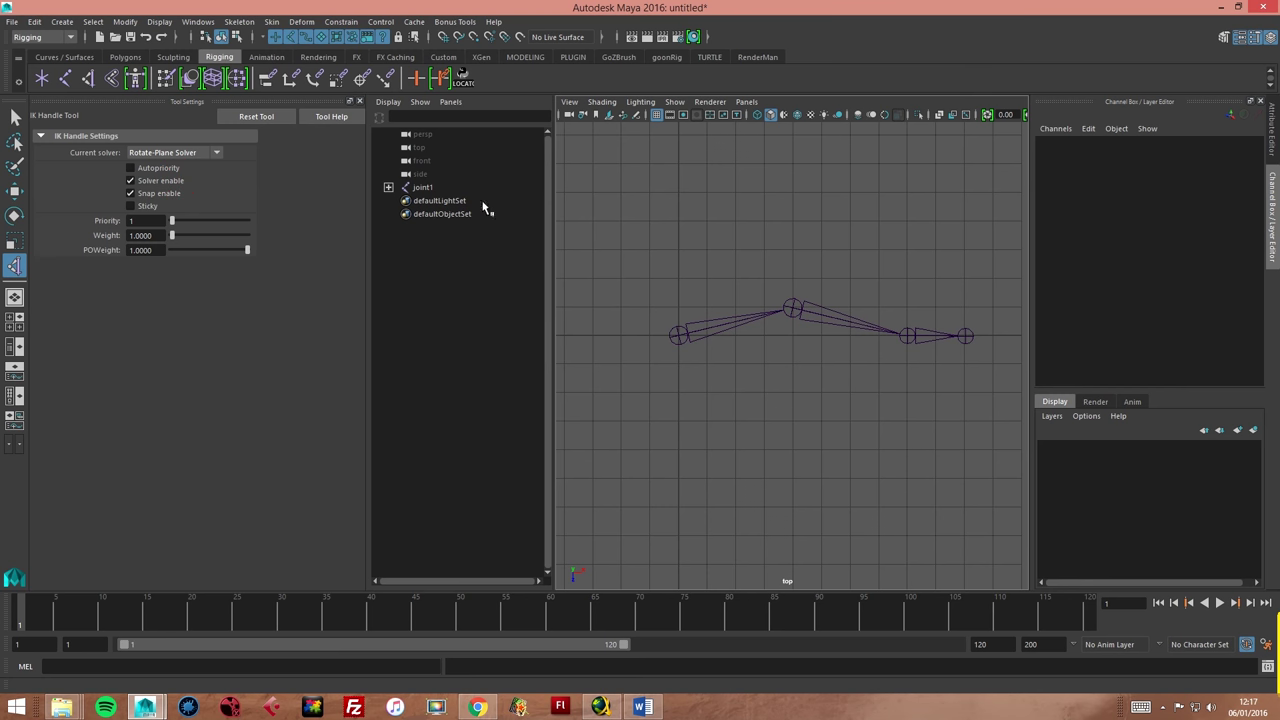
pyautogui.click(360, 104)
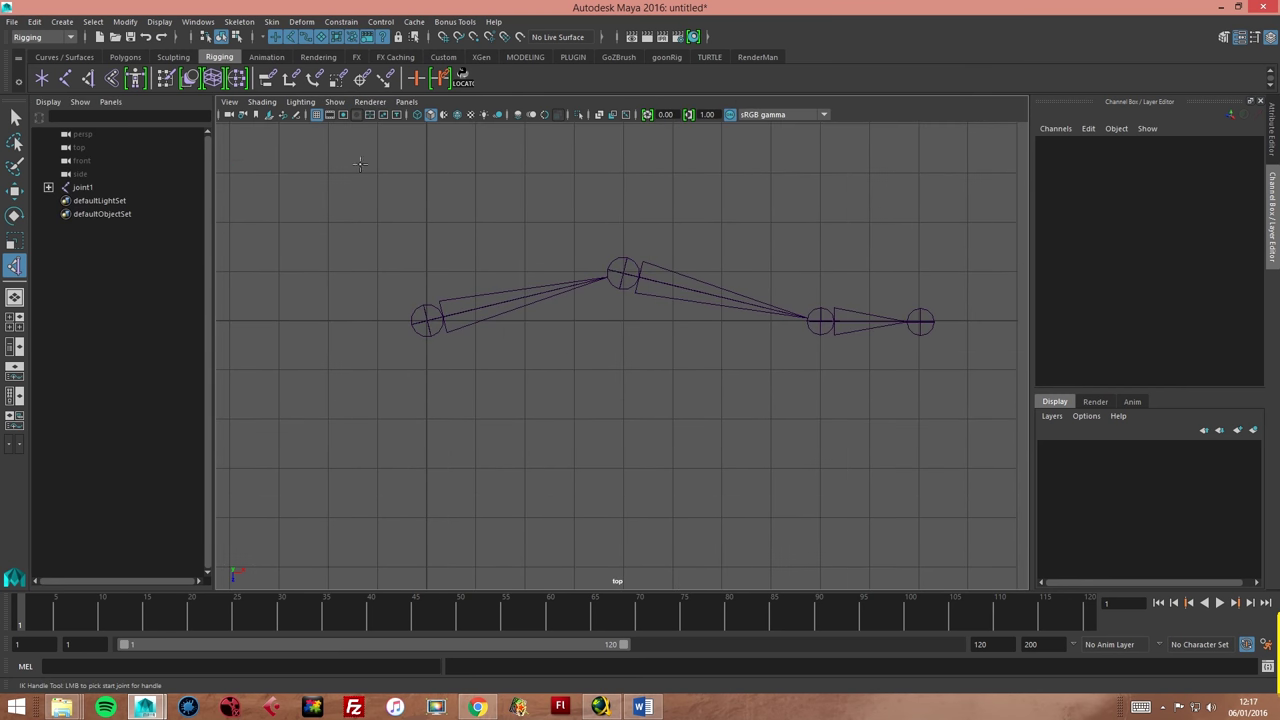
# Create ikHandle1 from joint1 to joint3, test-move it, and undo the move.
pyautogui.moveTo(427, 315)
pyautogui.keyDown('alt'); pyautogui.mouseDown(button='middle')
pyautogui.moveTo(420, 260)
pyautogui.moveTo(377, 271)
pyautogui.mouseUp(button='middle'); pyautogui.keyUp('alt')
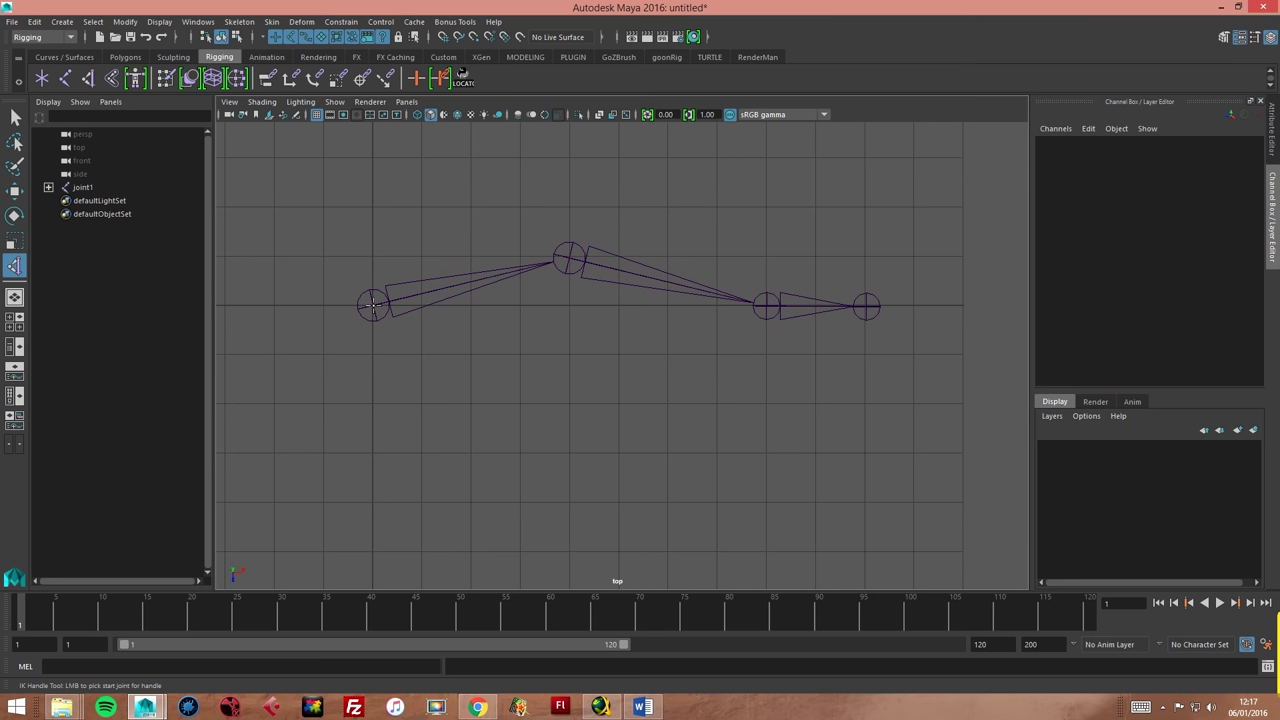
pyautogui.click(372, 306)
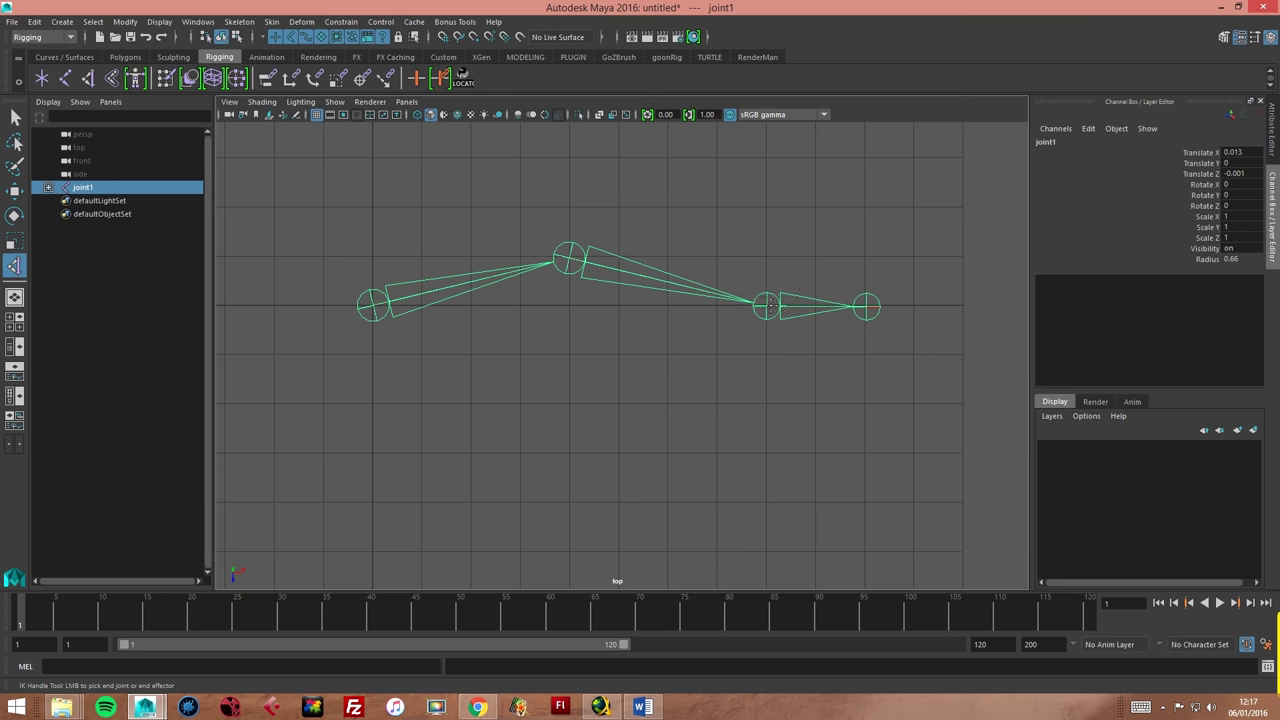
pyautogui.click(766, 306)
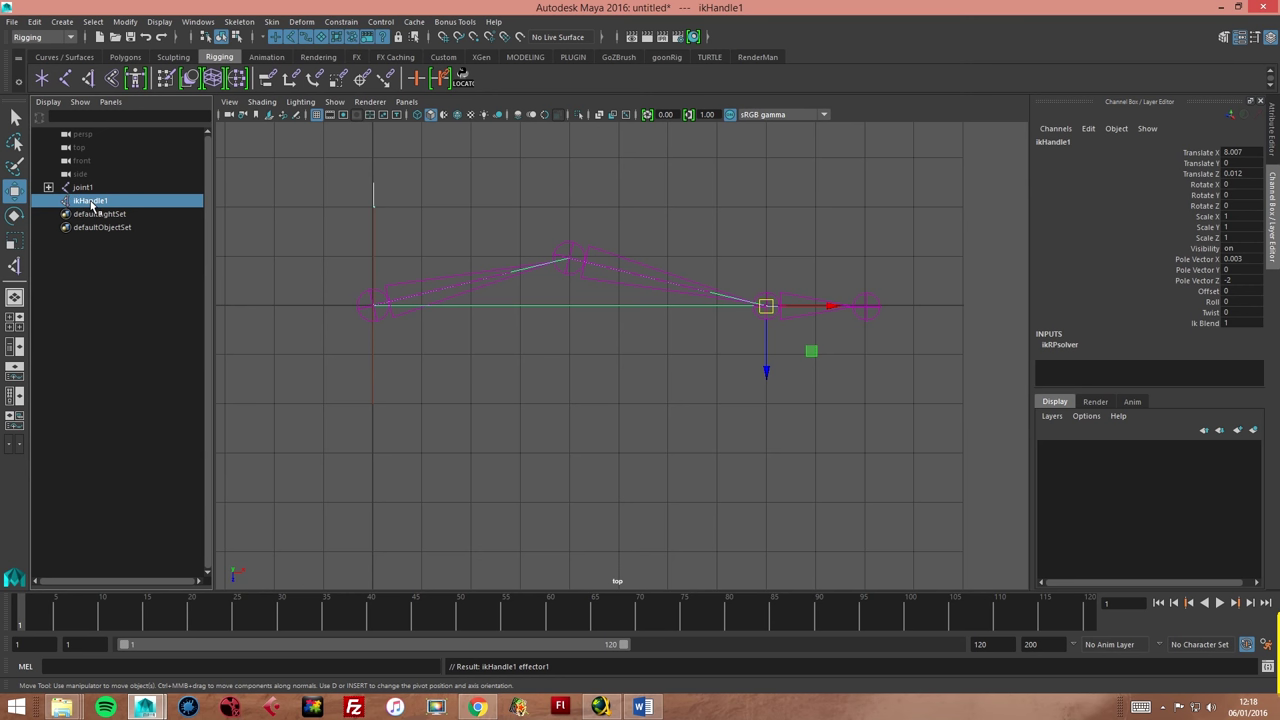
pyautogui.moveTo(766, 306)
pyautogui.mouseDown()
pyautogui.moveTo(718, 183)
pyautogui.moveTo(537, 283)
pyautogui.moveTo(603, 377)
pyautogui.moveTo(837, 383)
pyautogui.moveTo(823, 261)
pyautogui.moveTo(725, 290)
pyautogui.moveTo(780, 325)
pyautogui.moveTo(666, 323)
pyautogui.moveTo(803, 286)
pyautogui.mouseUp()
pyautogui.hotkey('ctrl', 'z')
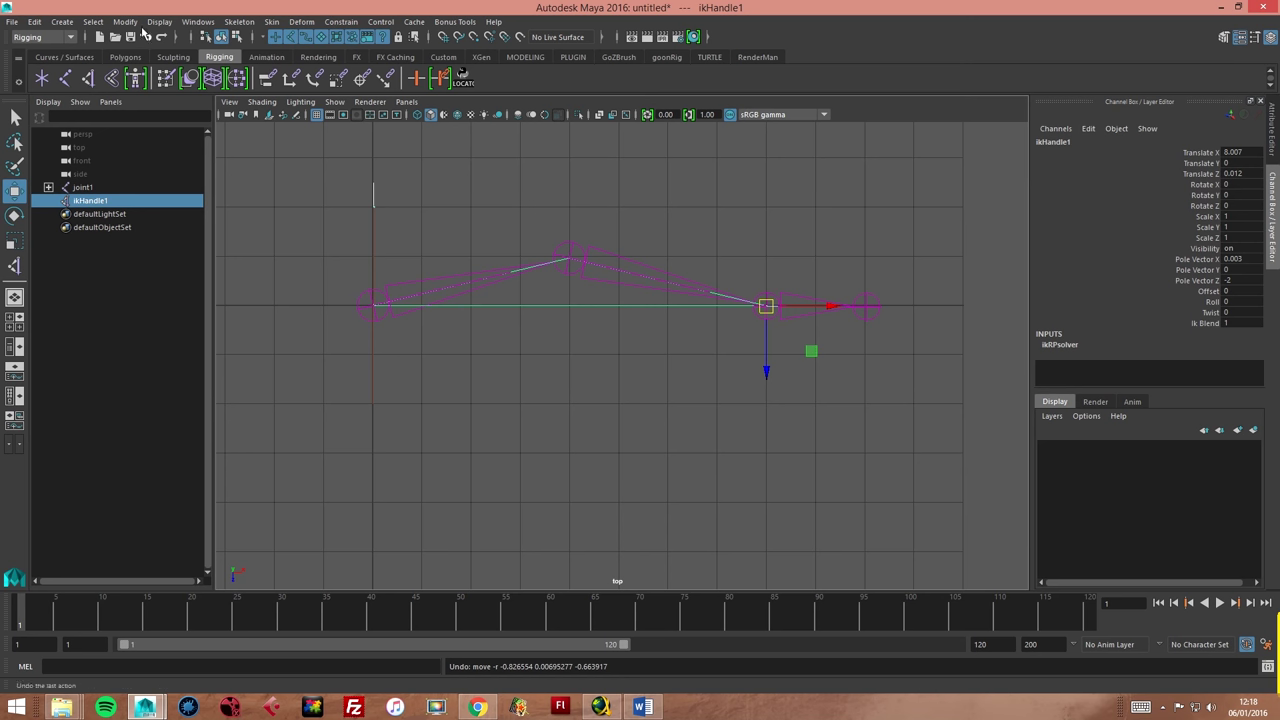
# Create nurbsCircle1 and point-snap it onto the third joint, with snapping turned off afterward.
pyautogui.click(64, 22)
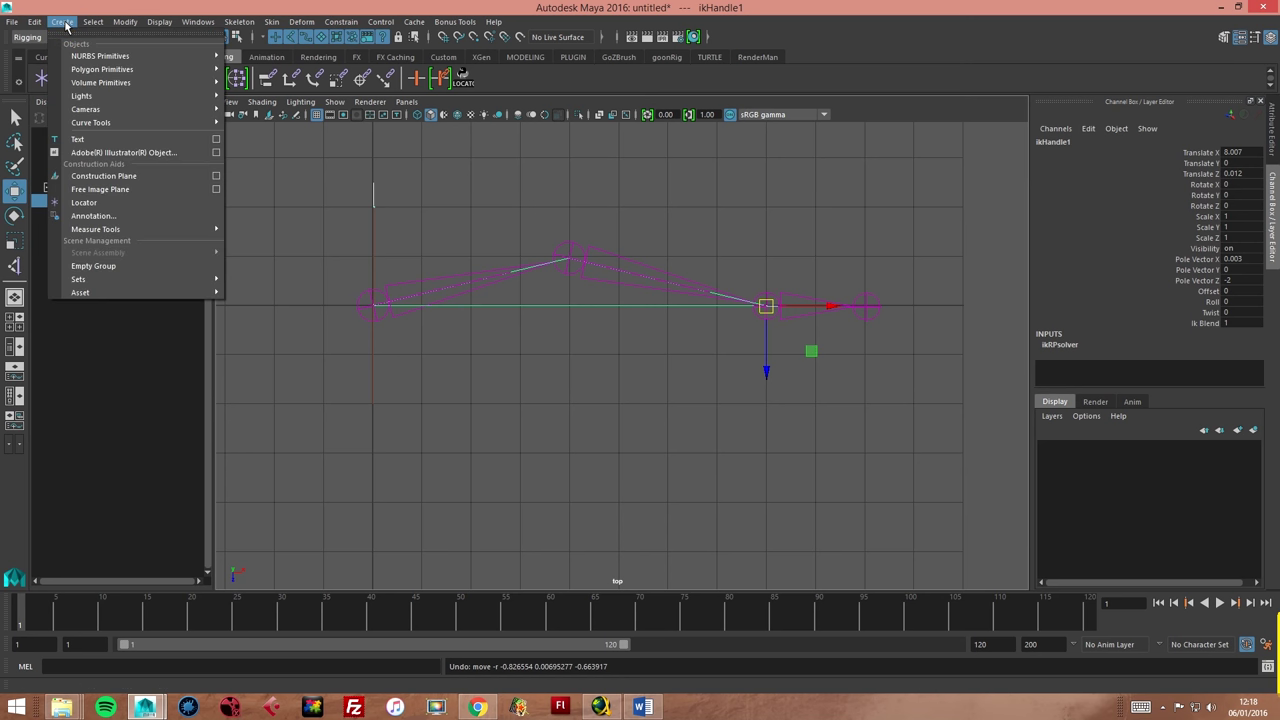
pyautogui.moveTo(100, 56)
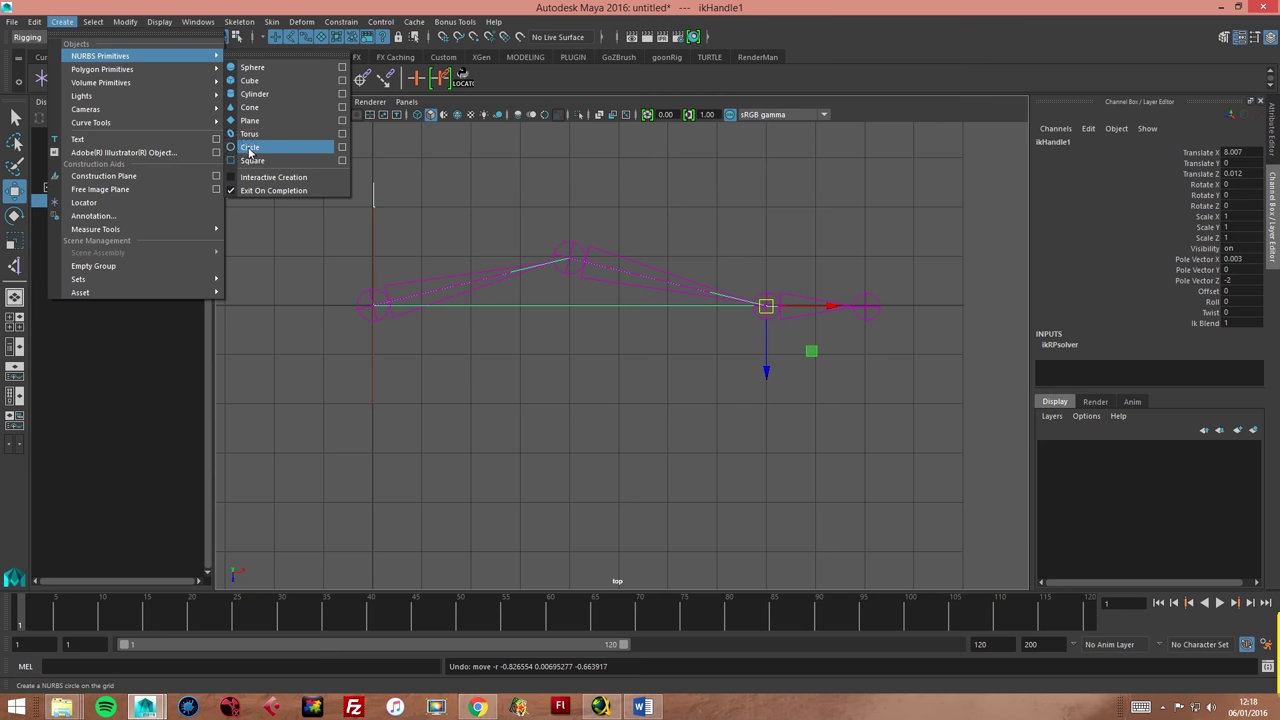
pyautogui.click(250, 147)
pyautogui.moveTo(371, 306); pyautogui.dragTo(759, 398)
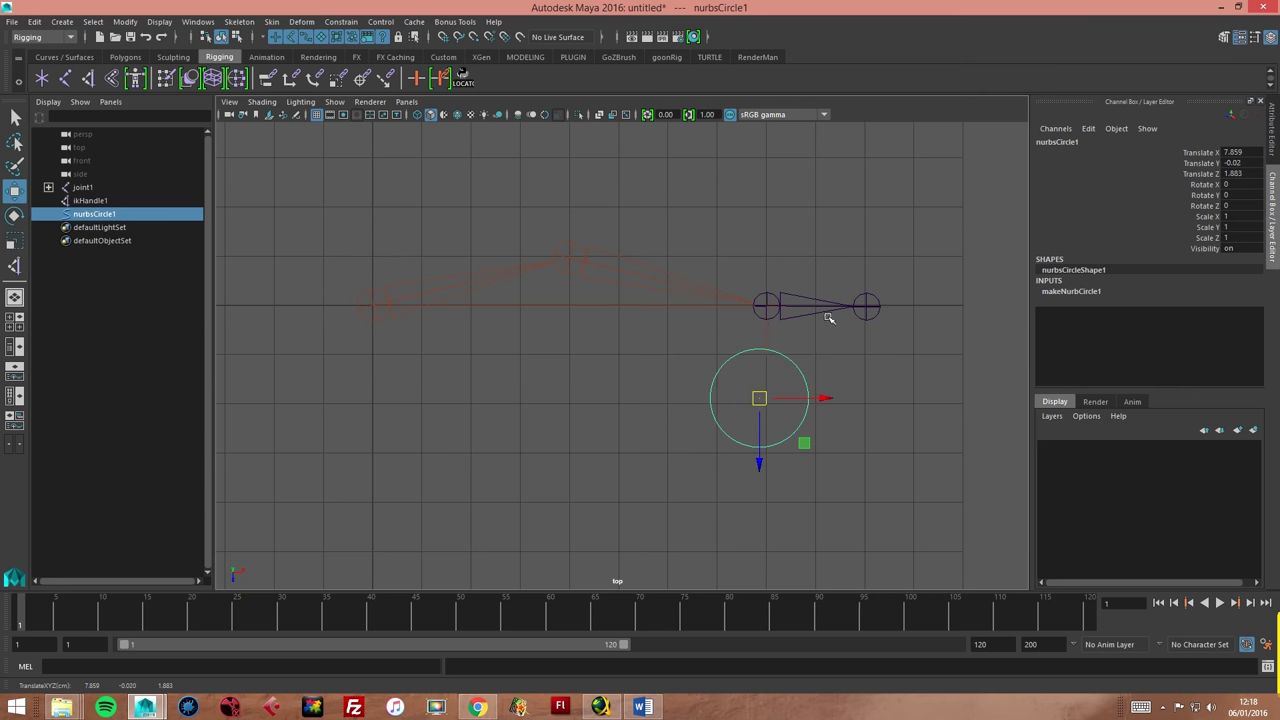
pyautogui.click(475, 38)
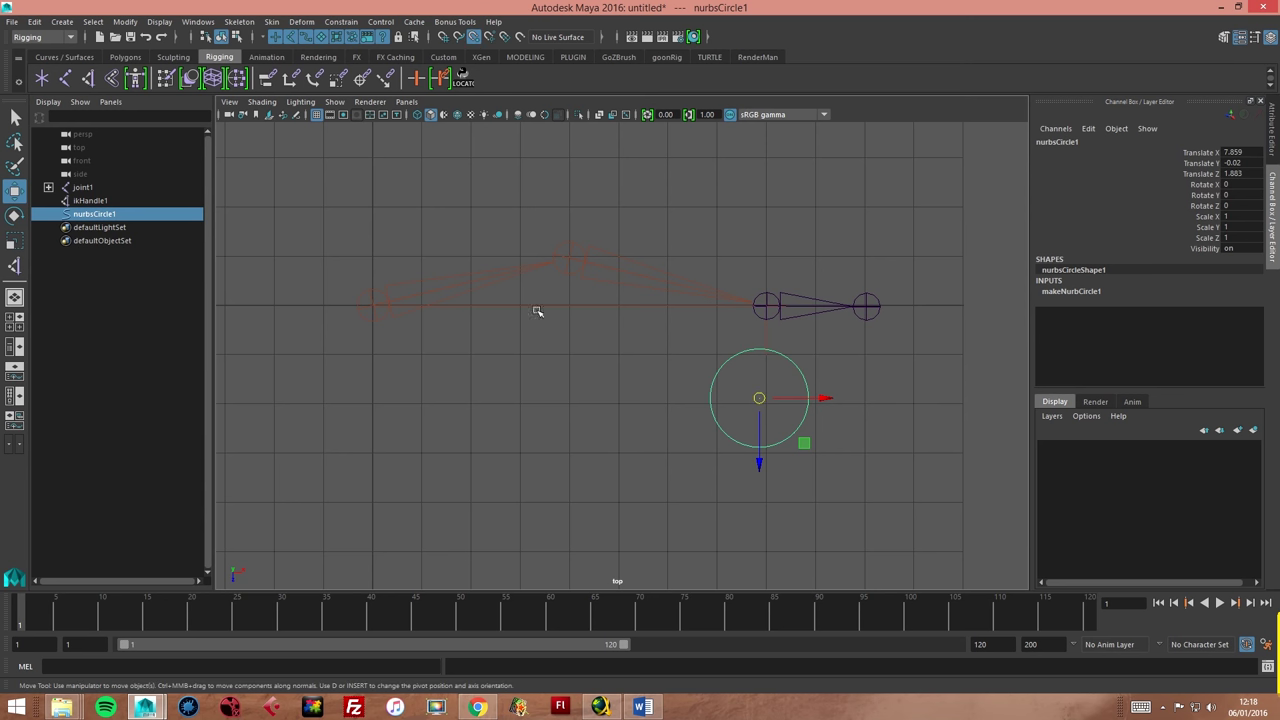
pyautogui.middleClick(766, 306)
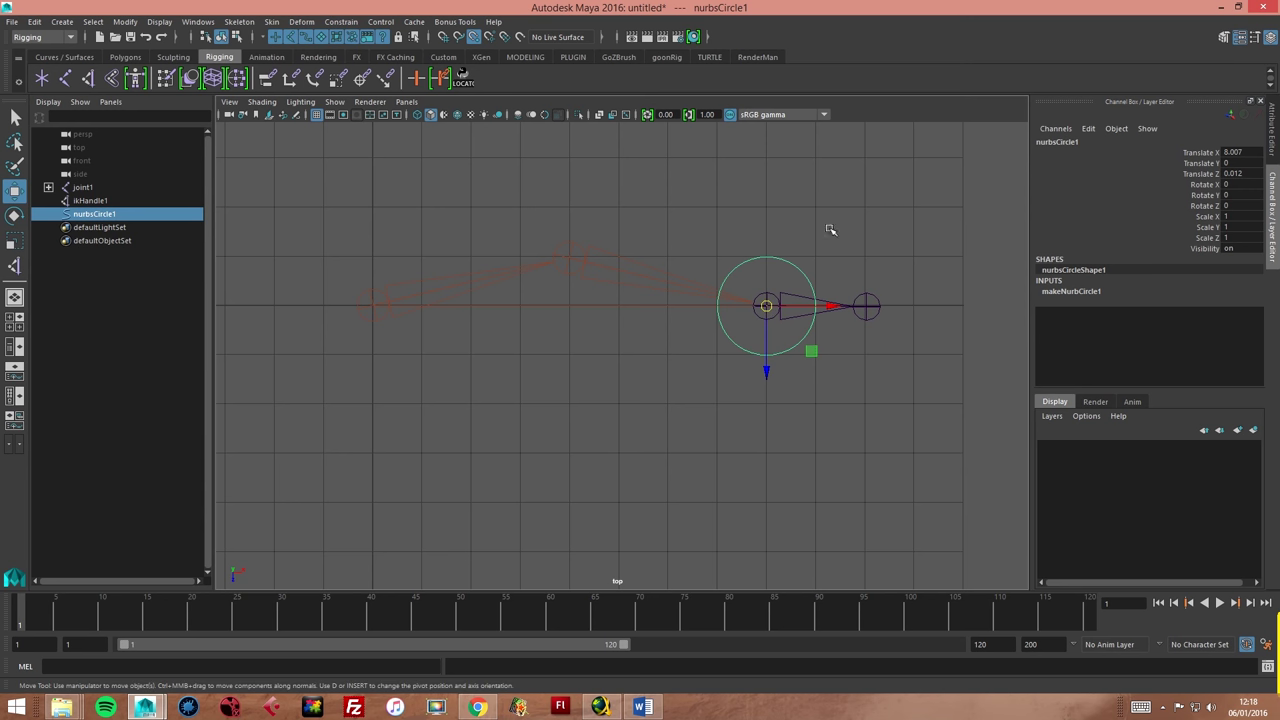
pyautogui.click(474, 37)
pyautogui.scroll(1, 896, 304)
pyautogui.keyDown('alt'); pyautogui.moveTo(771, 217); pyautogui.dragTo(766, 251, button='middle'); pyautogui.keyUp('alt')
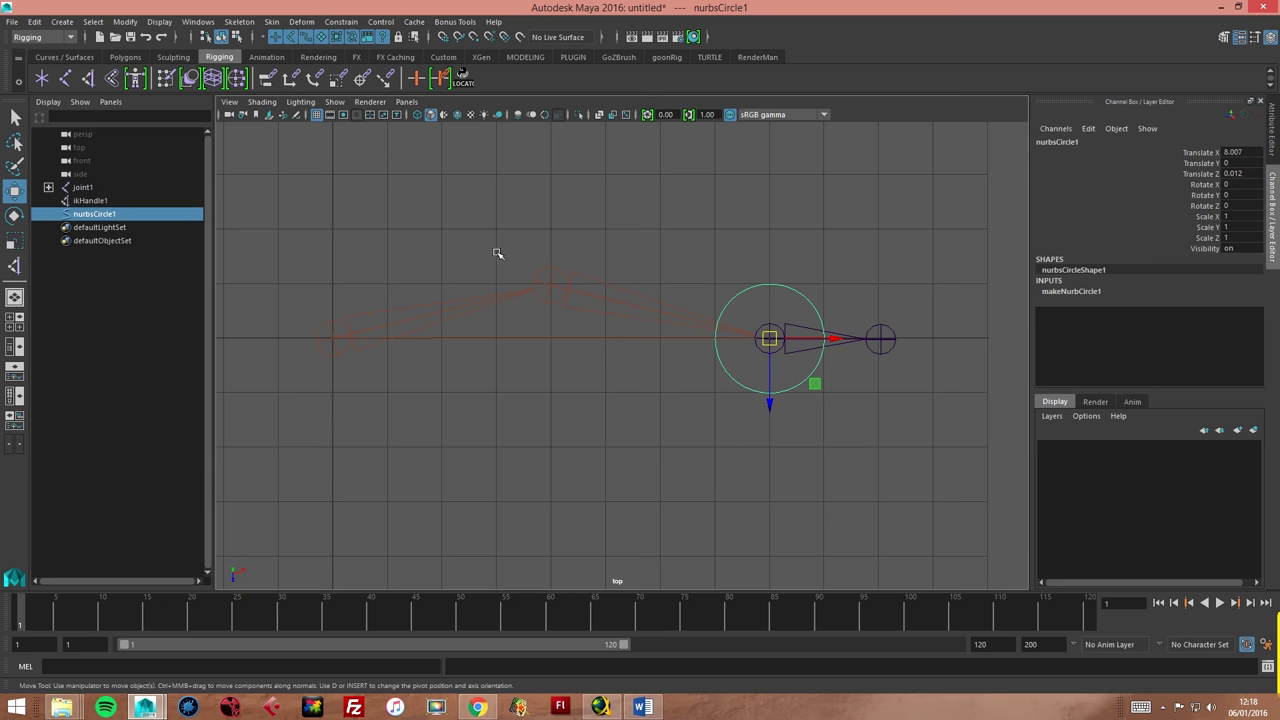
# Rename nurbsCircle1 to 'Control' and freeze its translation.
pyautogui.doubleClick(88, 215)
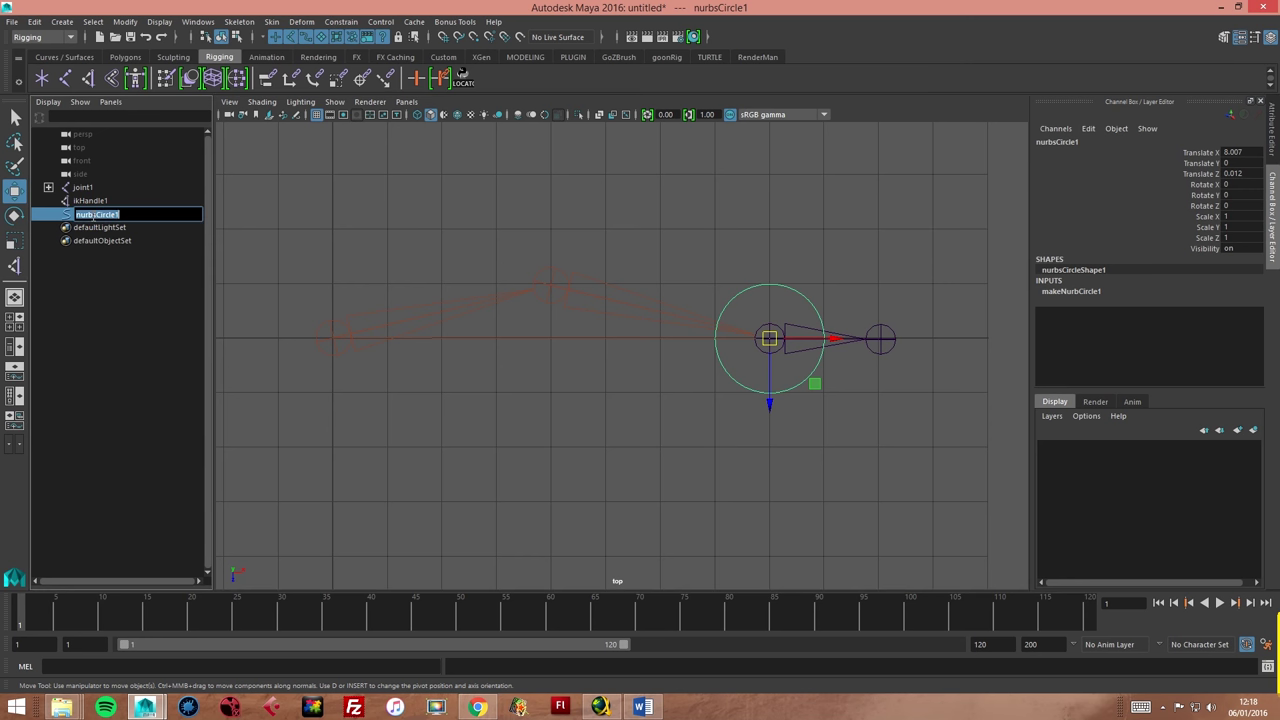
pyautogui.write('c')
pyautogui.press('Return')
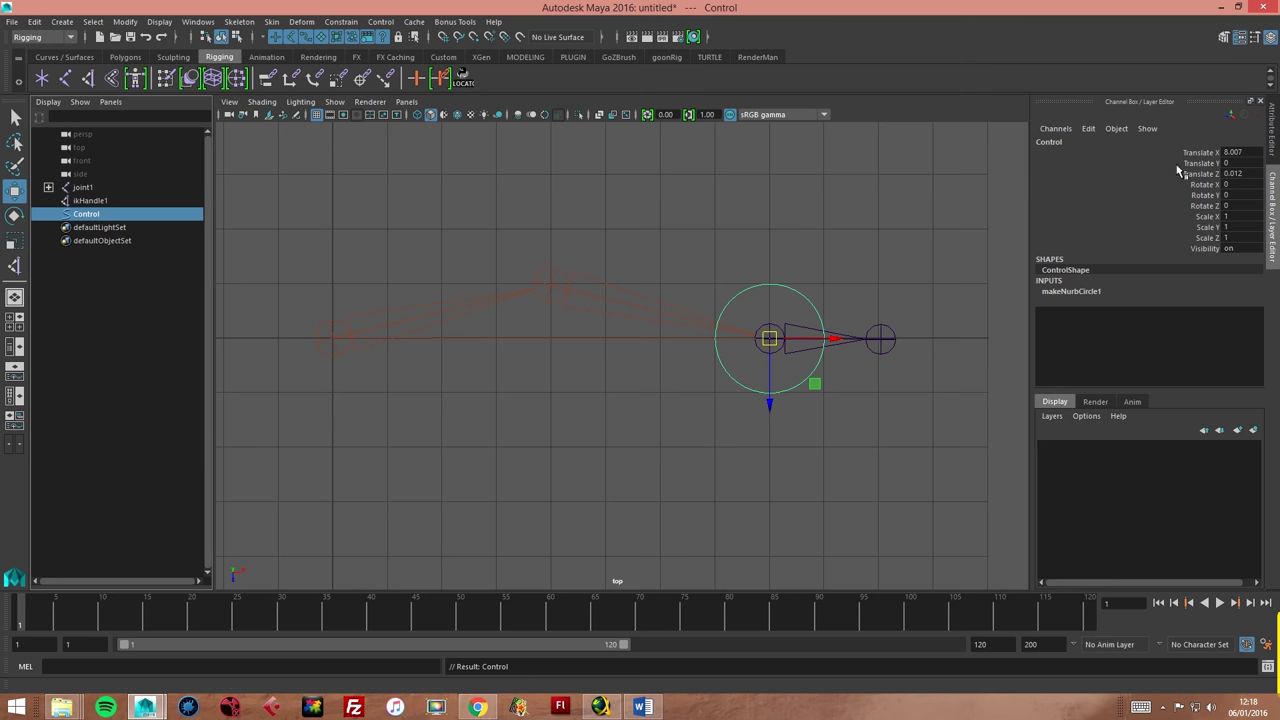
pyautogui.moveTo(1200, 152); pyautogui.dragTo(1207, 175)
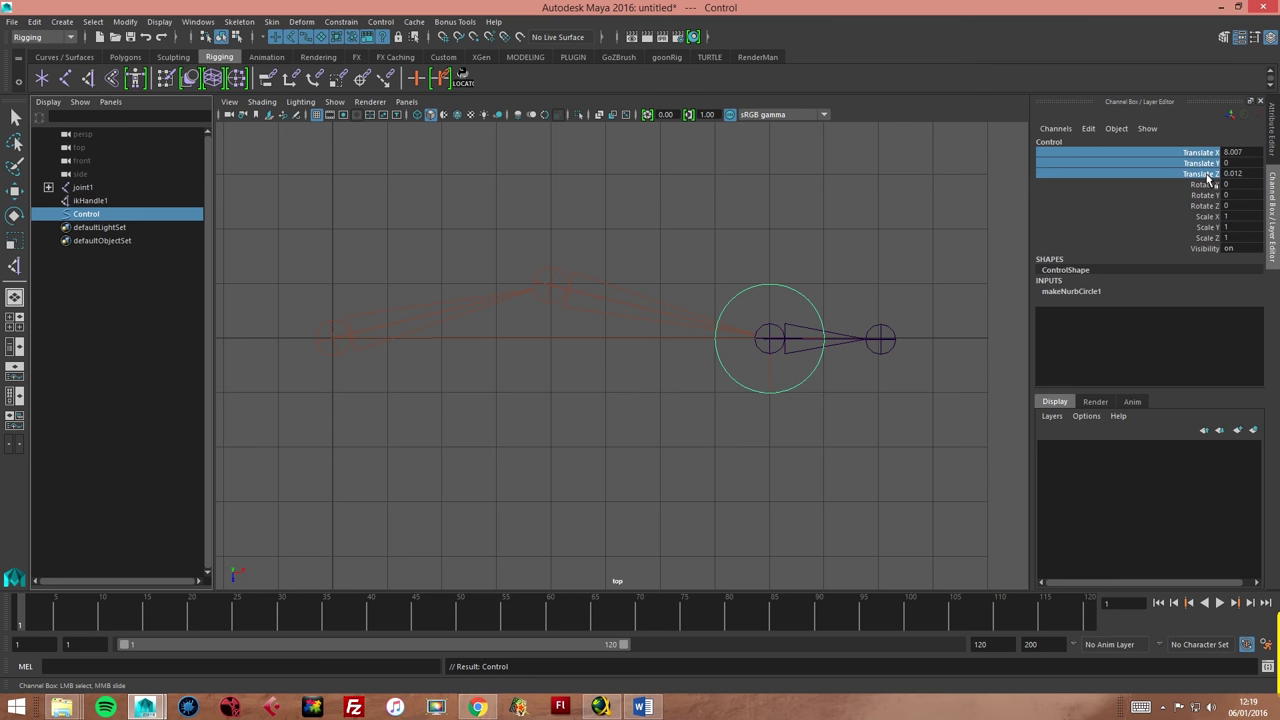
pyautogui.rightClick(1208, 178)
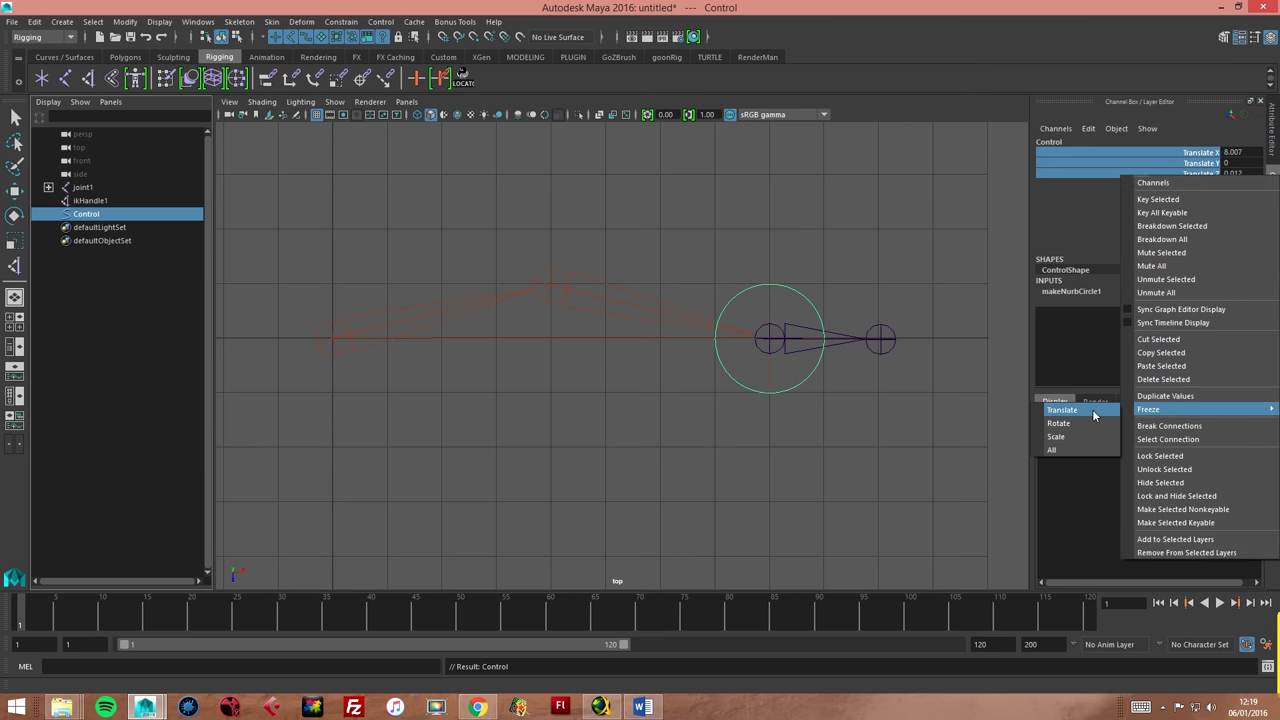
pyautogui.click(1092, 410)
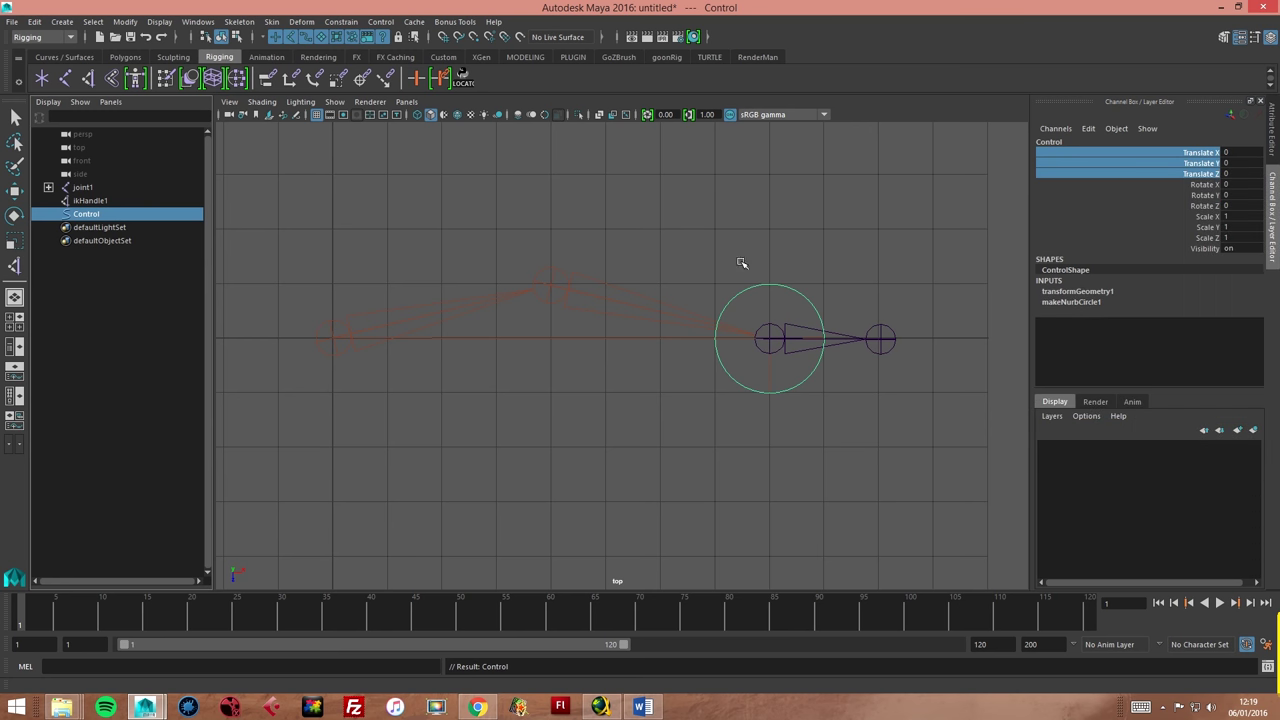
# Move the Control circle, then set its Translate X, Y and Z back to 0.
pyautogui.press('w')
pyautogui.moveTo(743, 251); pyautogui.dragTo(772, 292)
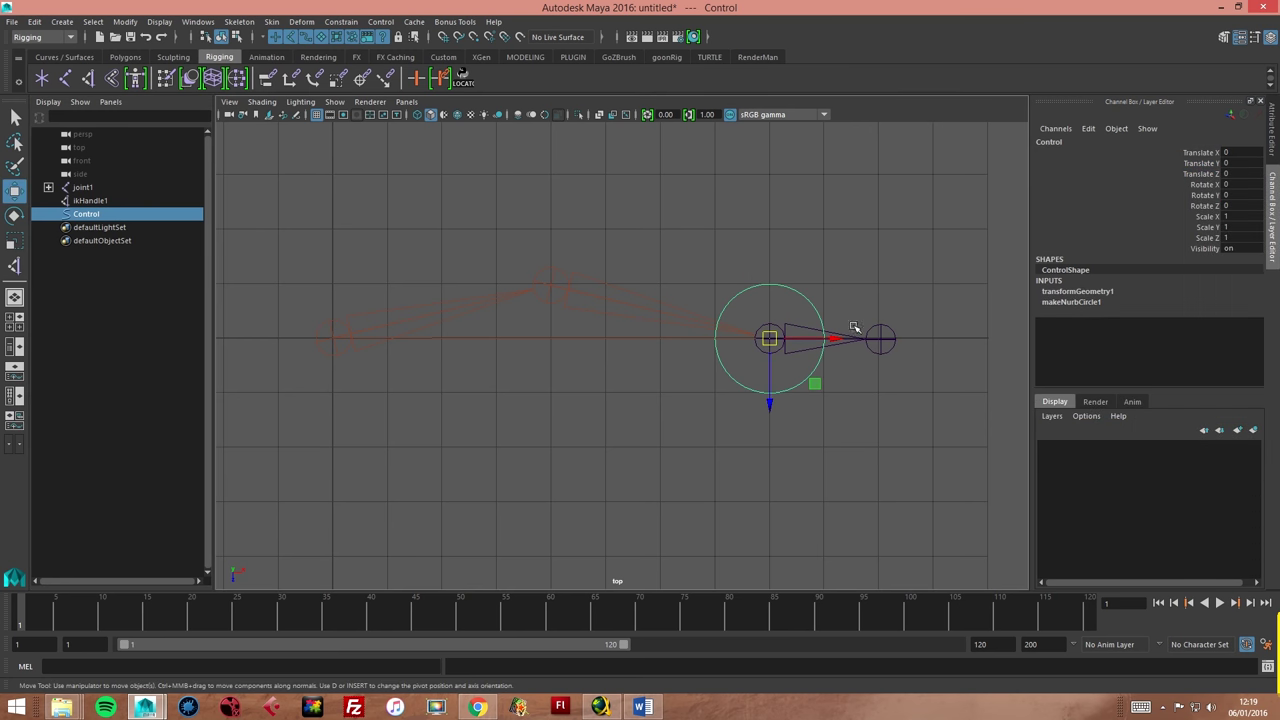
pyautogui.moveTo(767, 334)
pyautogui.mouseDown()
pyautogui.moveTo(392, 428)
pyautogui.moveTo(520, 466)
pyautogui.moveTo(563, 408)
pyautogui.mouseUp()
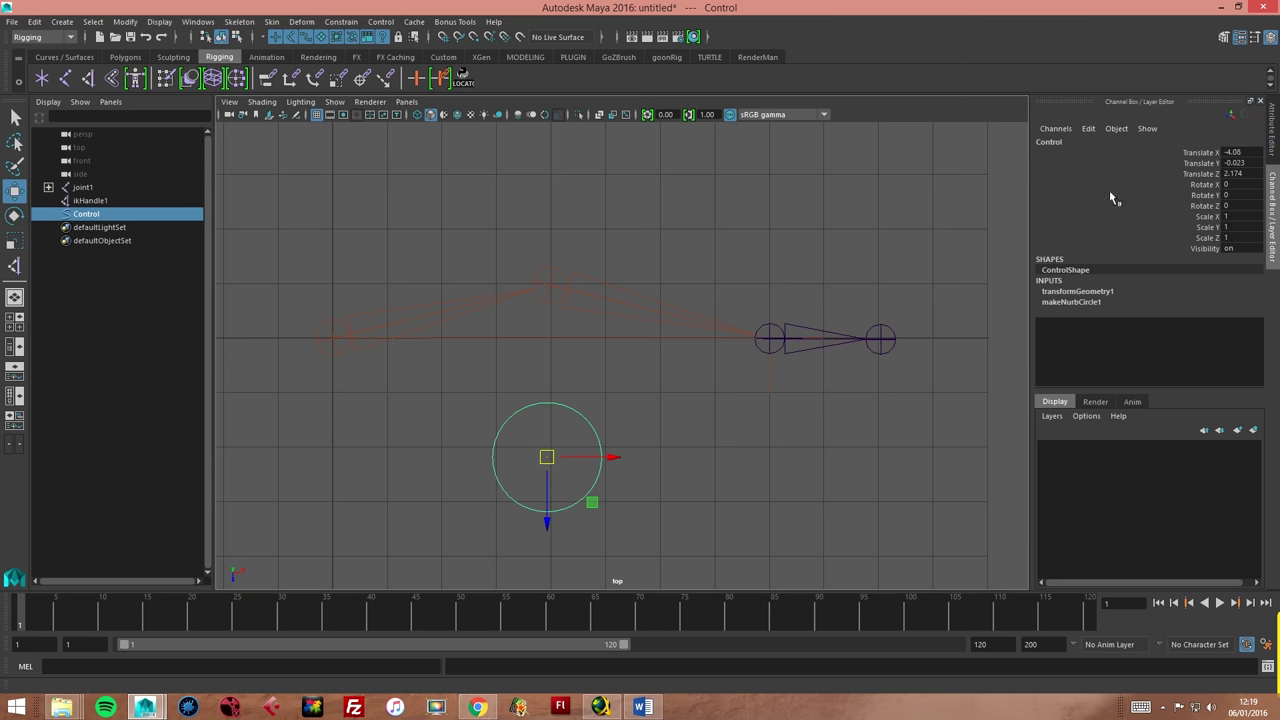
pyautogui.moveTo(1242, 155); pyautogui.dragTo(1243, 175)
pyautogui.write('0')
pyautogui.press('Return')
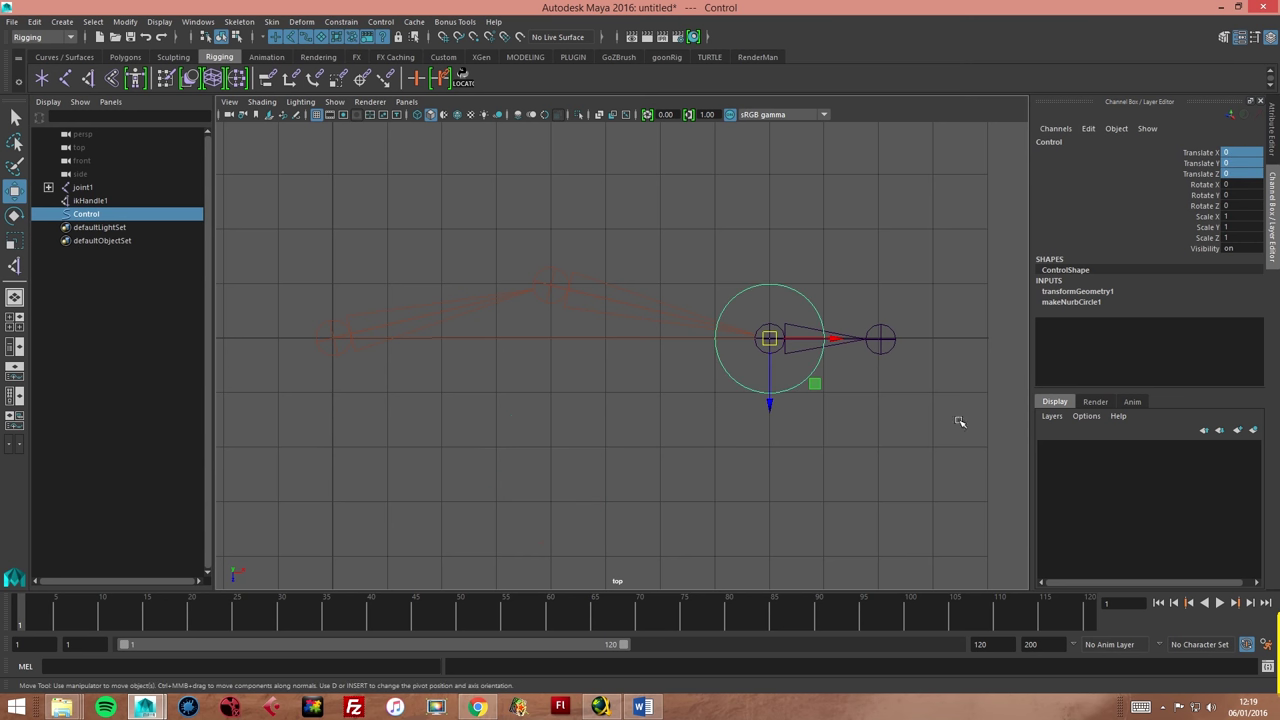
# Parent ikHandle1 under Control in the Outliner.
pyautogui.click(760, 214)
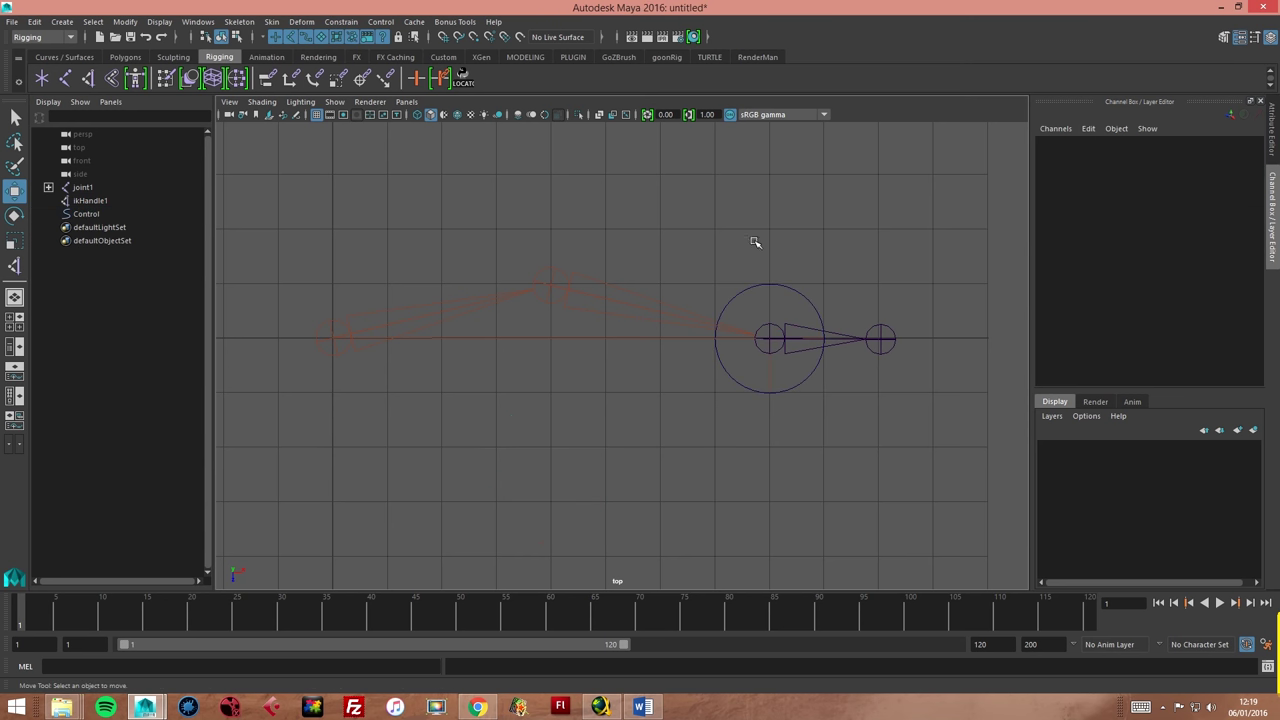
pyautogui.click(88, 201)
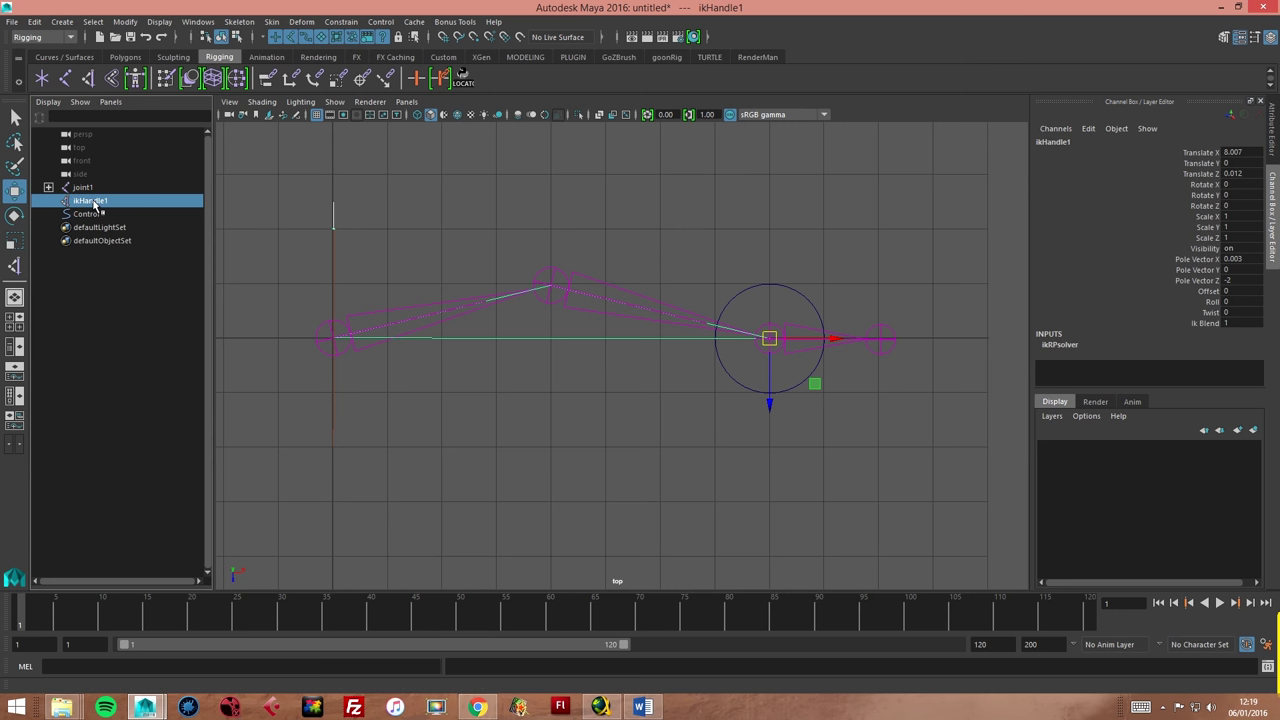
pyautogui.moveTo(84, 204); pyautogui.dragTo(87, 220, button='middle')
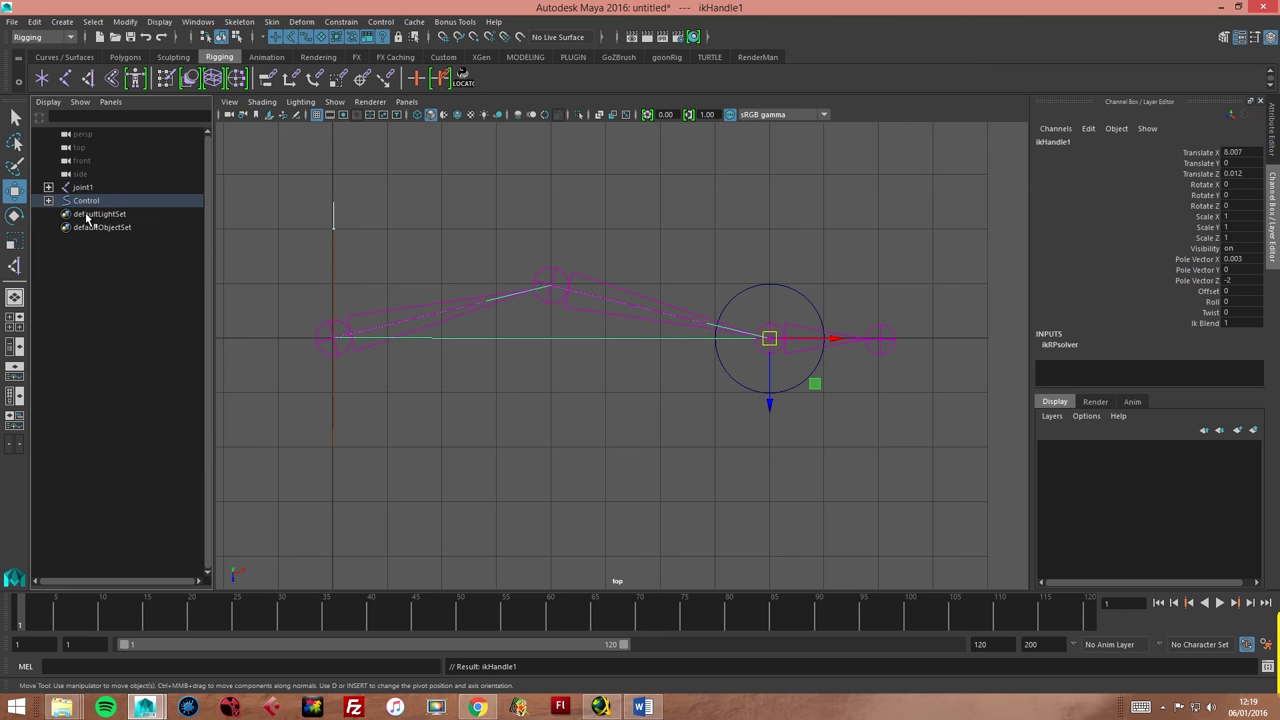
pyautogui.click(48, 201)
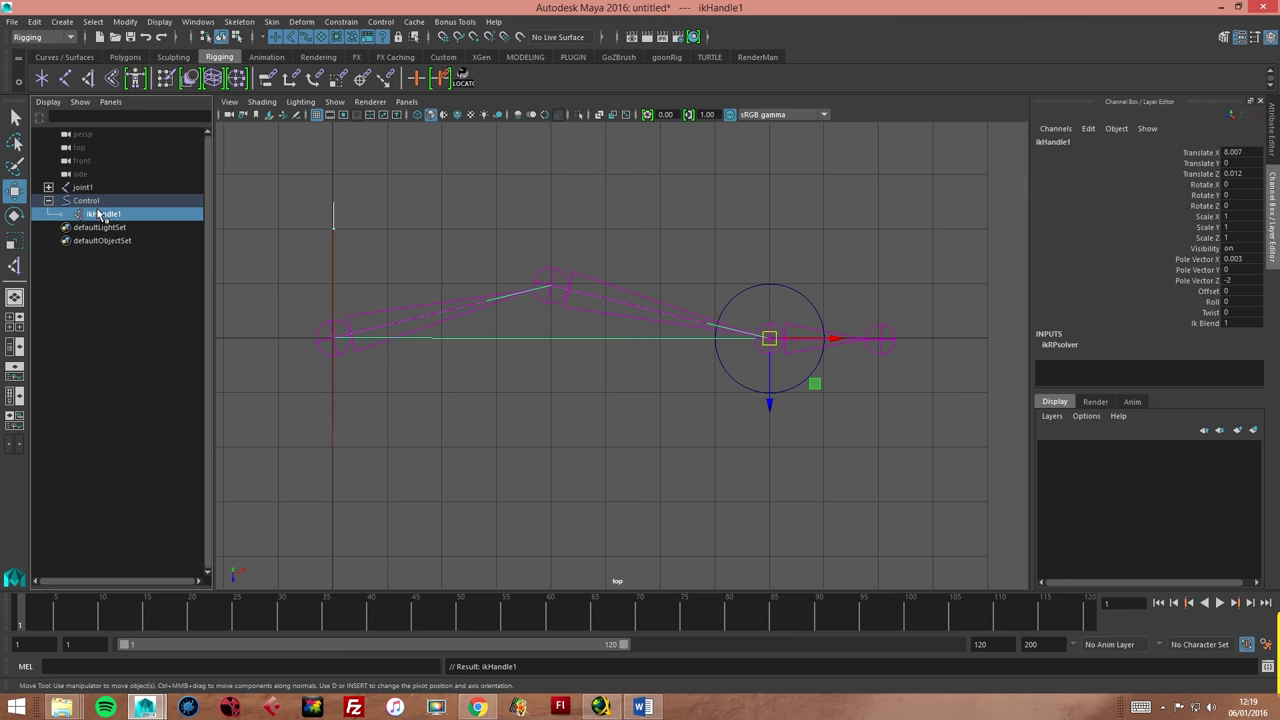
pyautogui.click(88, 201)
# Test-move Control to bend the chain, then reset its translate values to 0.
pyautogui.click(700, 222)
pyautogui.moveTo(846, 266)
pyautogui.mouseDown()
pyautogui.moveTo(795, 316)
pyautogui.moveTo(579, 399)
pyautogui.moveTo(640, 267)
pyautogui.moveTo(987, 410)
pyautogui.moveTo(980, 515)
pyautogui.mouseUp()
pyautogui.click(1236, 154)
pyautogui.moveTo(1236, 156); pyautogui.dragTo(1238, 176)
pyautogui.write('0')
pyautogui.press('Return')
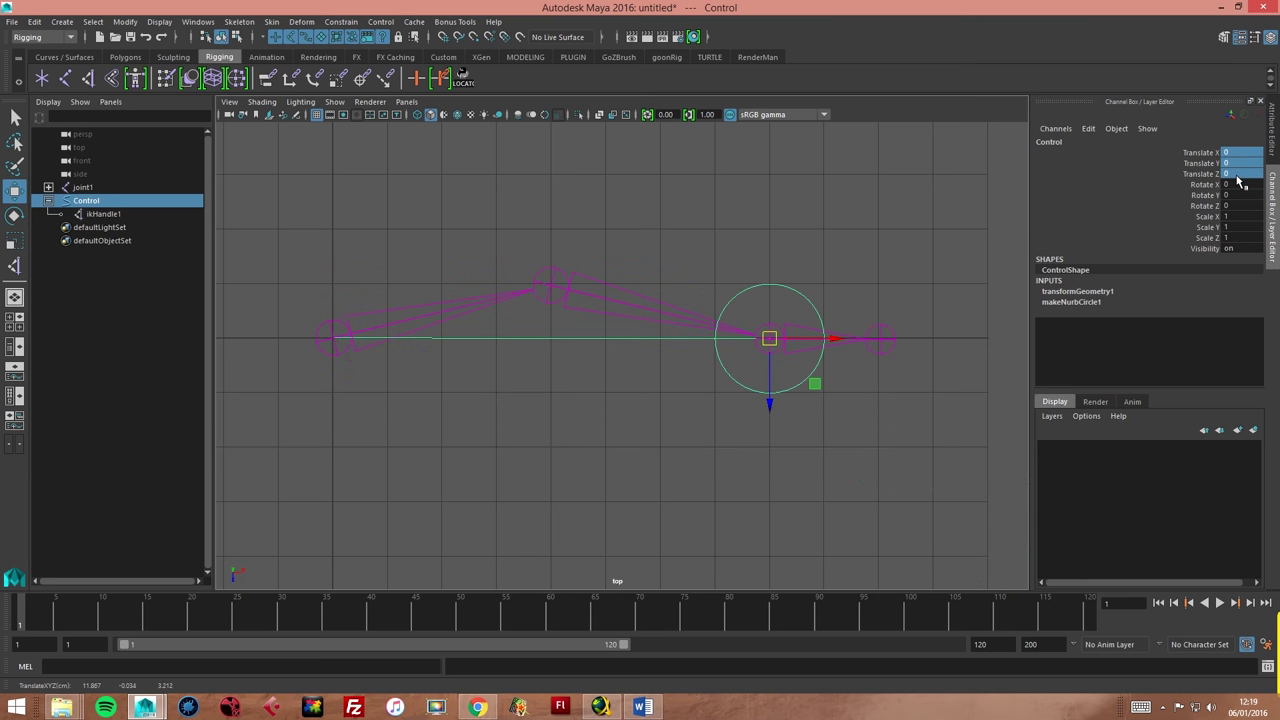
pyautogui.click(892, 183)
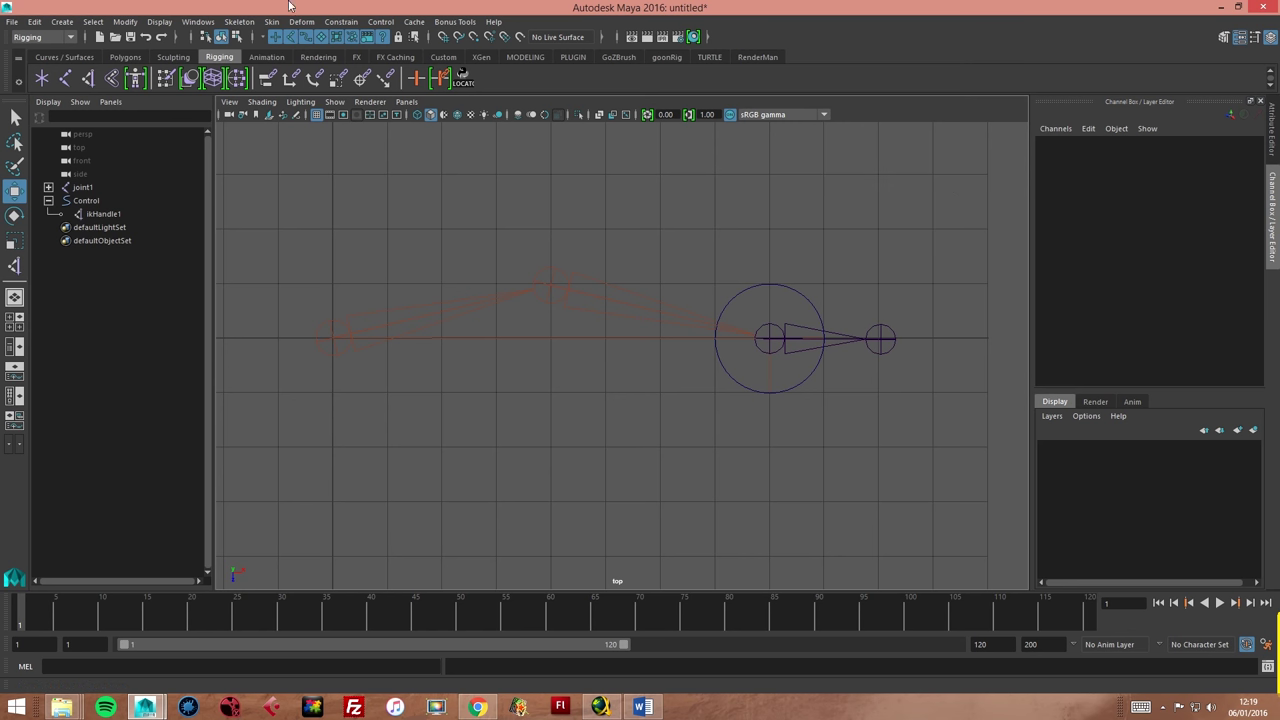
# Create a distance dimension from near the chain root to below Control.
pyautogui.click(70, 22)
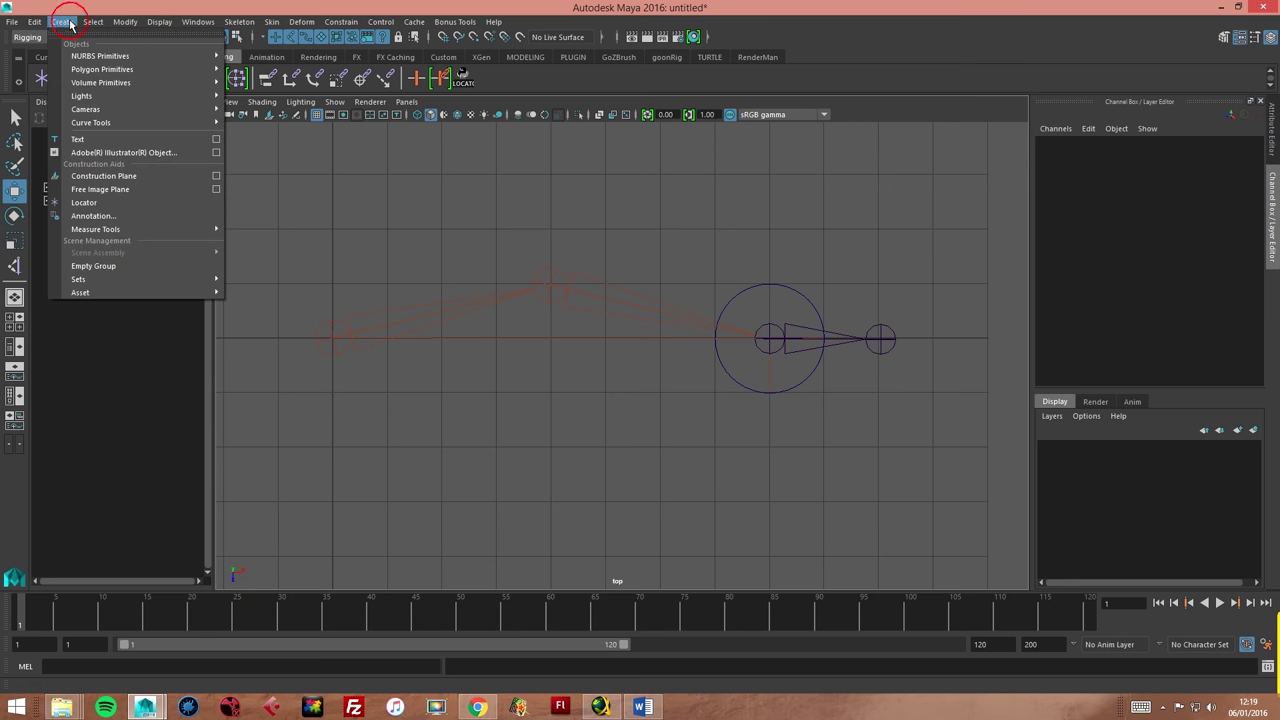
pyautogui.moveTo(96, 229)
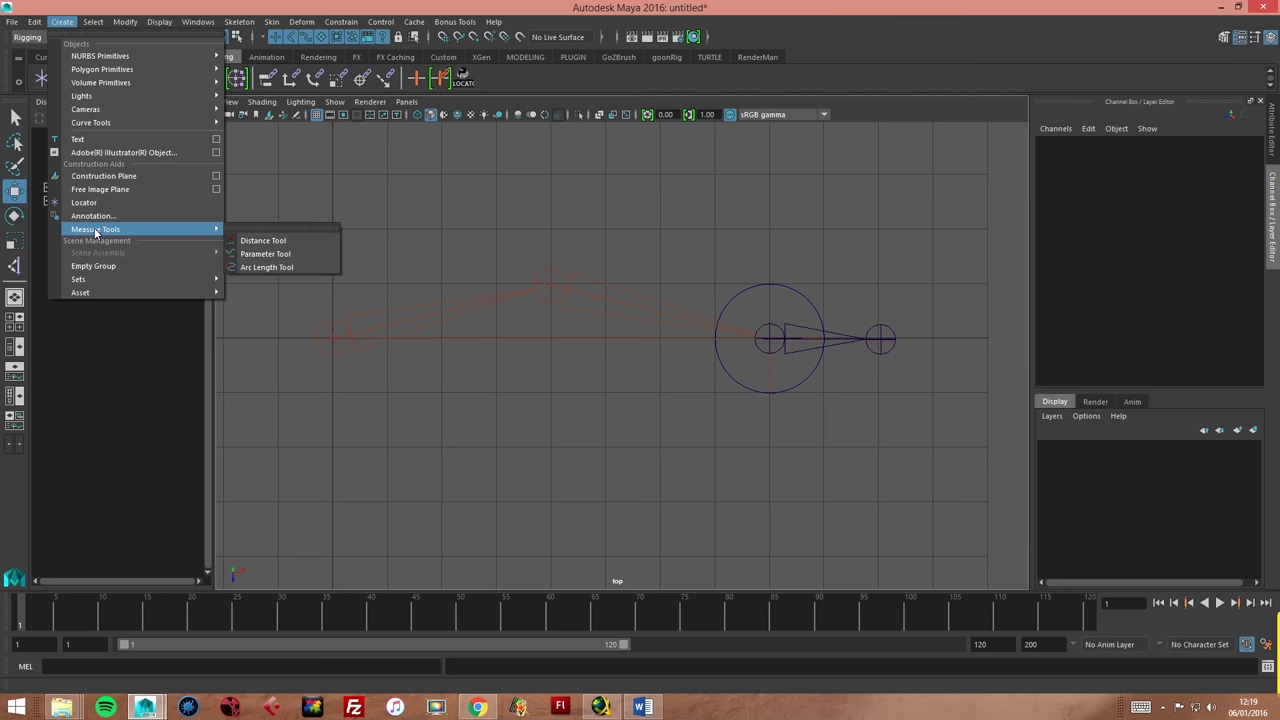
pyautogui.click(277, 246)
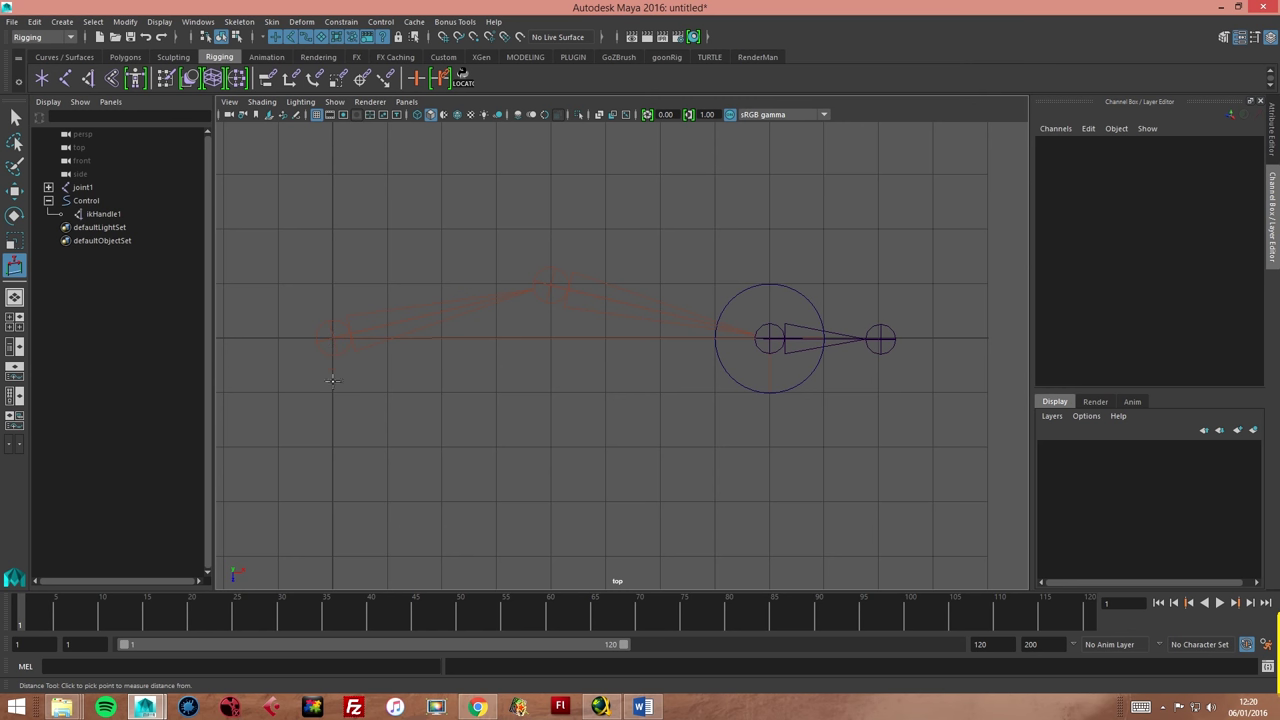
pyautogui.click(332, 390)
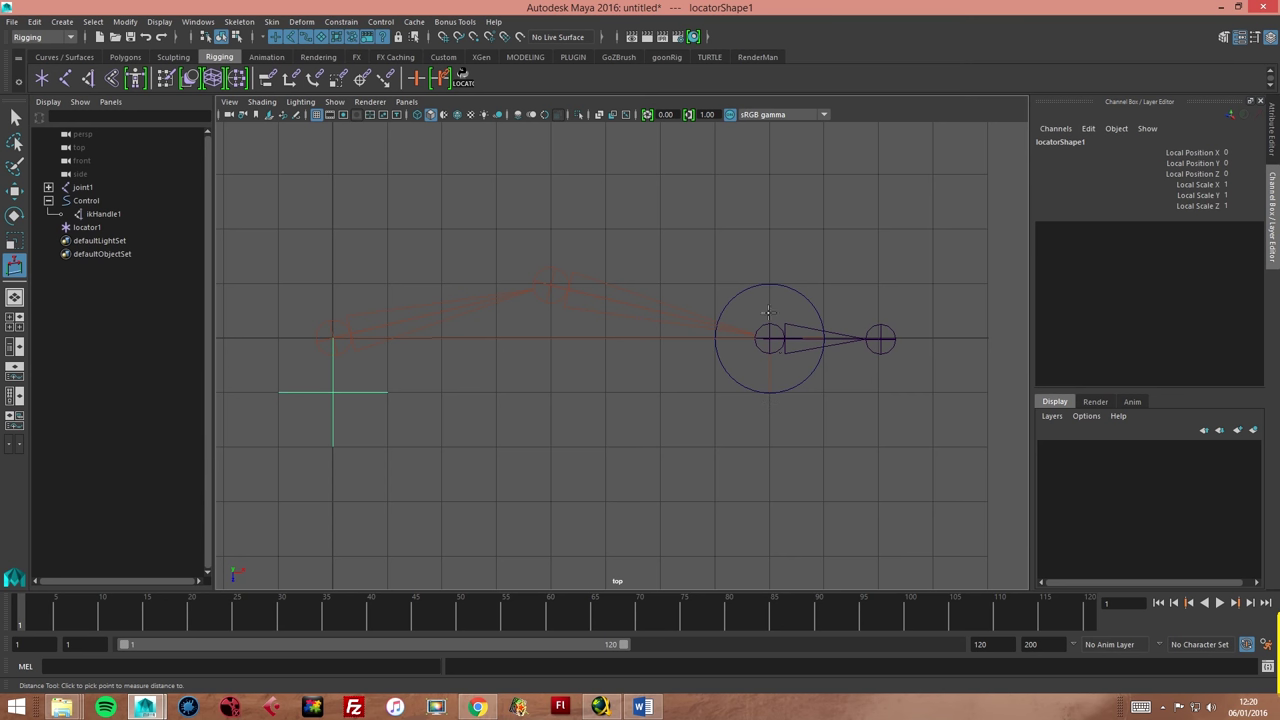
pyautogui.click(769, 405)
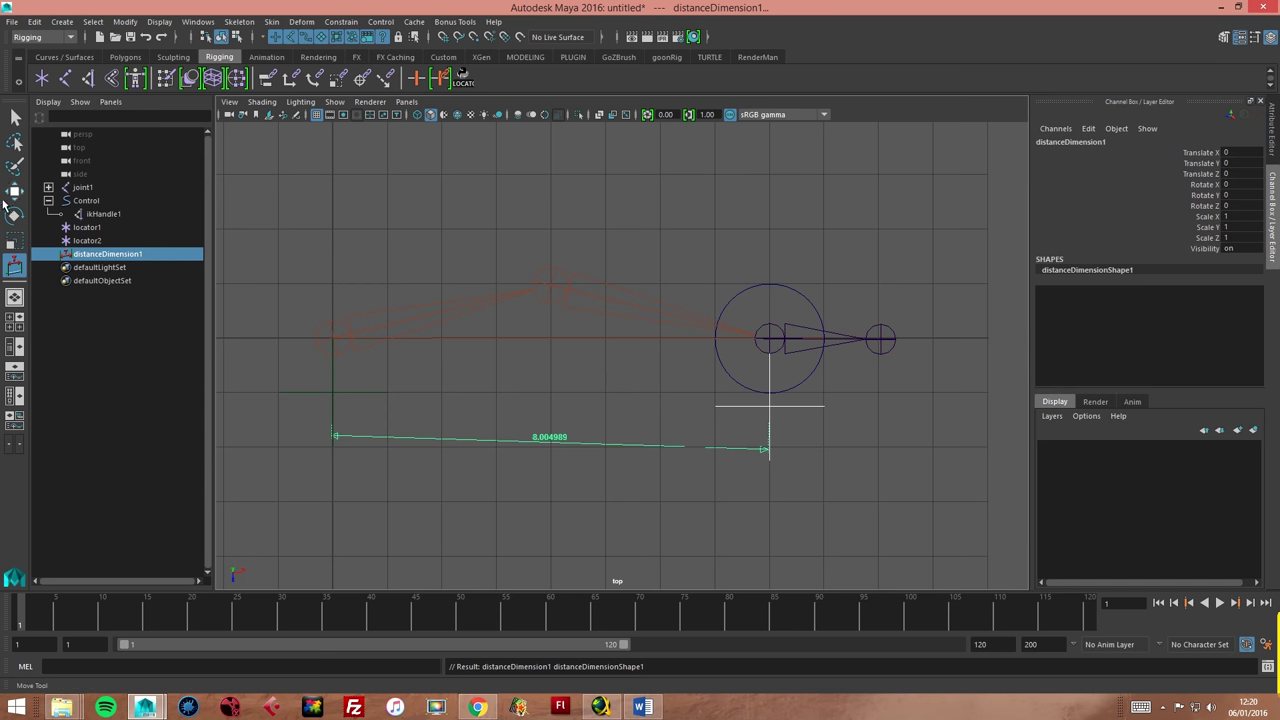
pyautogui.click(14, 190)
# Test-move locator2 and return it below Control, giving a distance of 8.053035.
pyautogui.keyDown('alt'); pyautogui.moveTo(538, 419); pyautogui.dragTo(580, 420, button='middle'); pyautogui.keyUp('alt')
pyautogui.keyDown('alt'); pyautogui.moveTo(580, 420); pyautogui.dragTo(711, 406, button='right'); pyautogui.keyUp('alt')
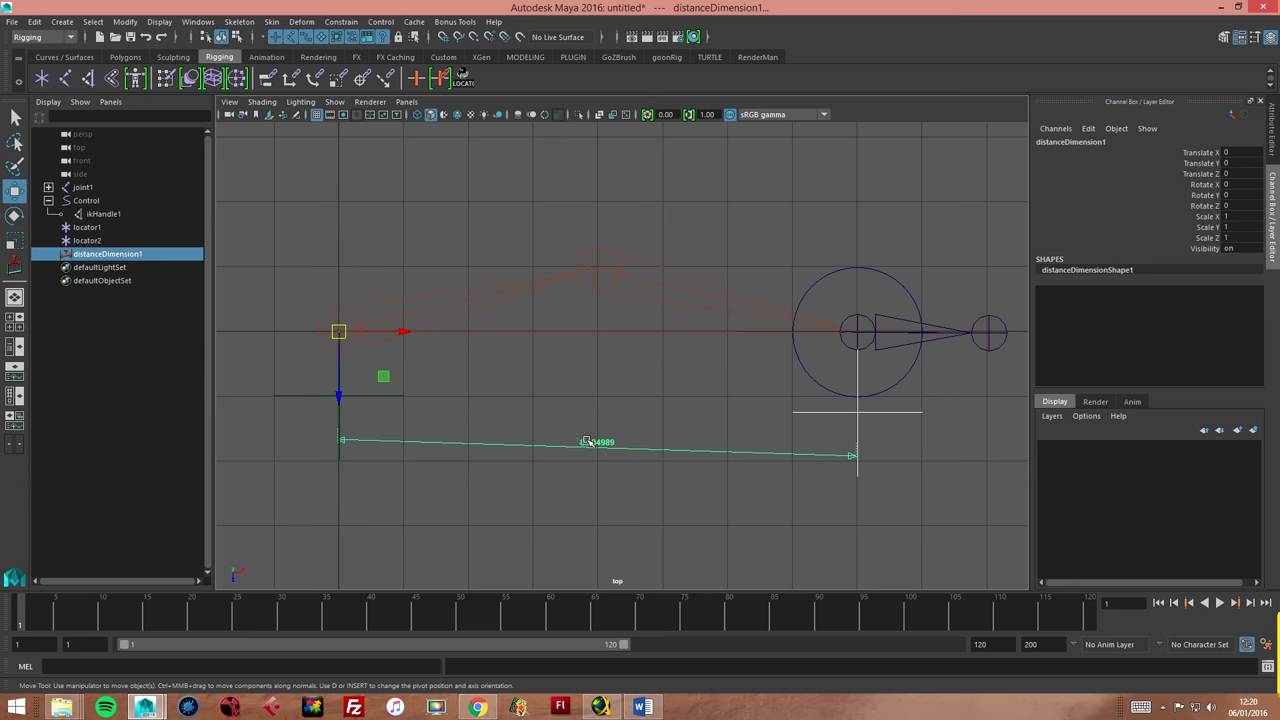
pyautogui.moveTo(282, 366); pyautogui.dragTo(289, 402)
pyautogui.click(818, 412)
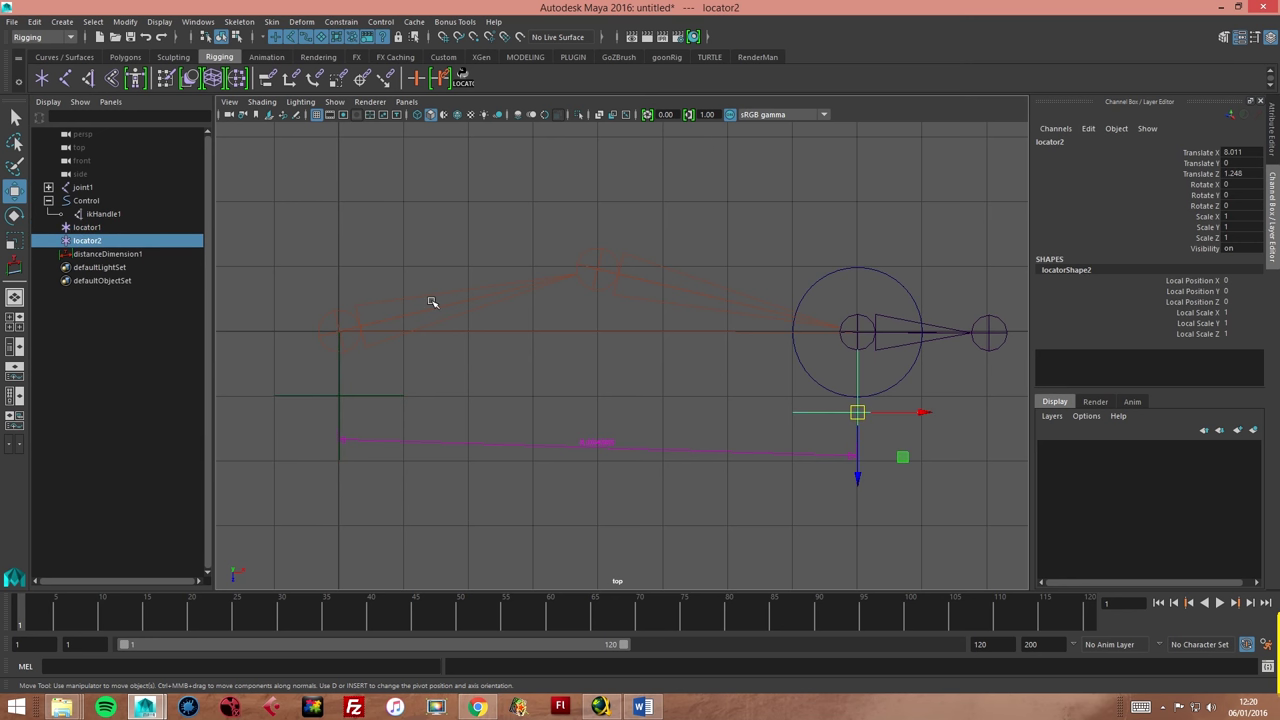
pyautogui.moveTo(876, 420)
pyautogui.mouseDown()
pyautogui.moveTo(931, 480)
pyautogui.moveTo(684, 448)
pyautogui.mouseUp()
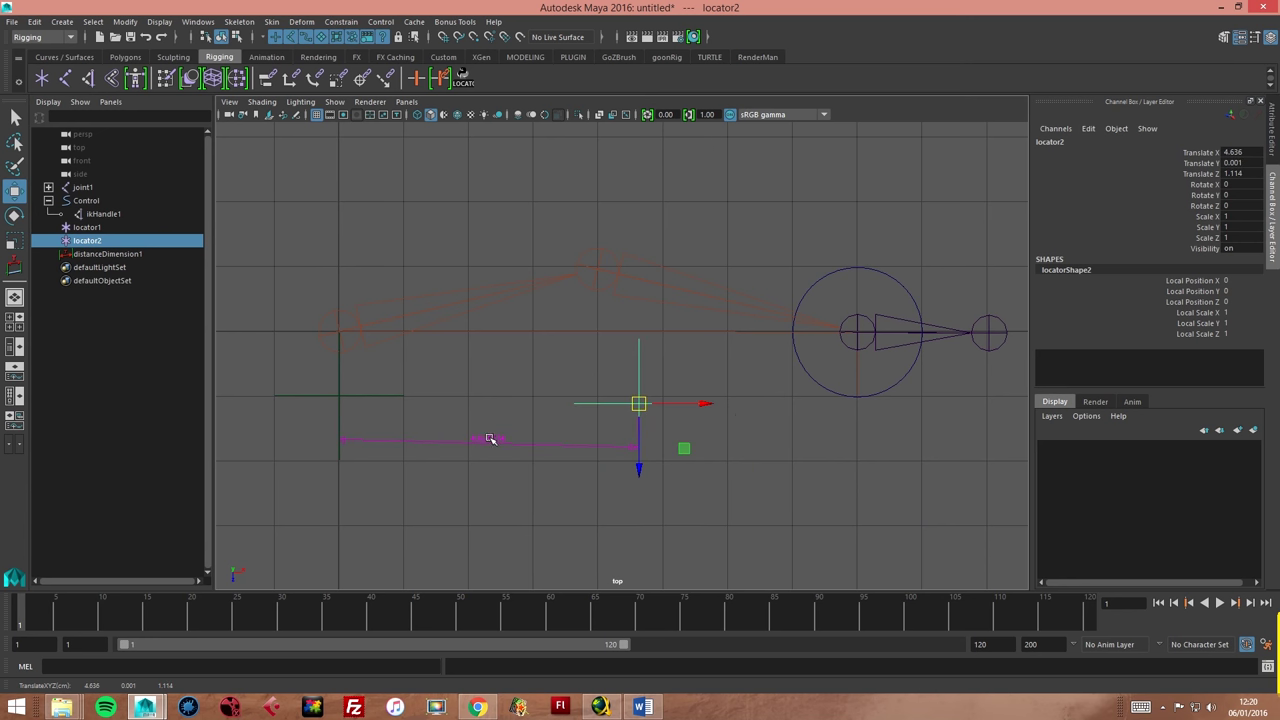
pyautogui.moveTo(639, 404); pyautogui.dragTo(858, 456)
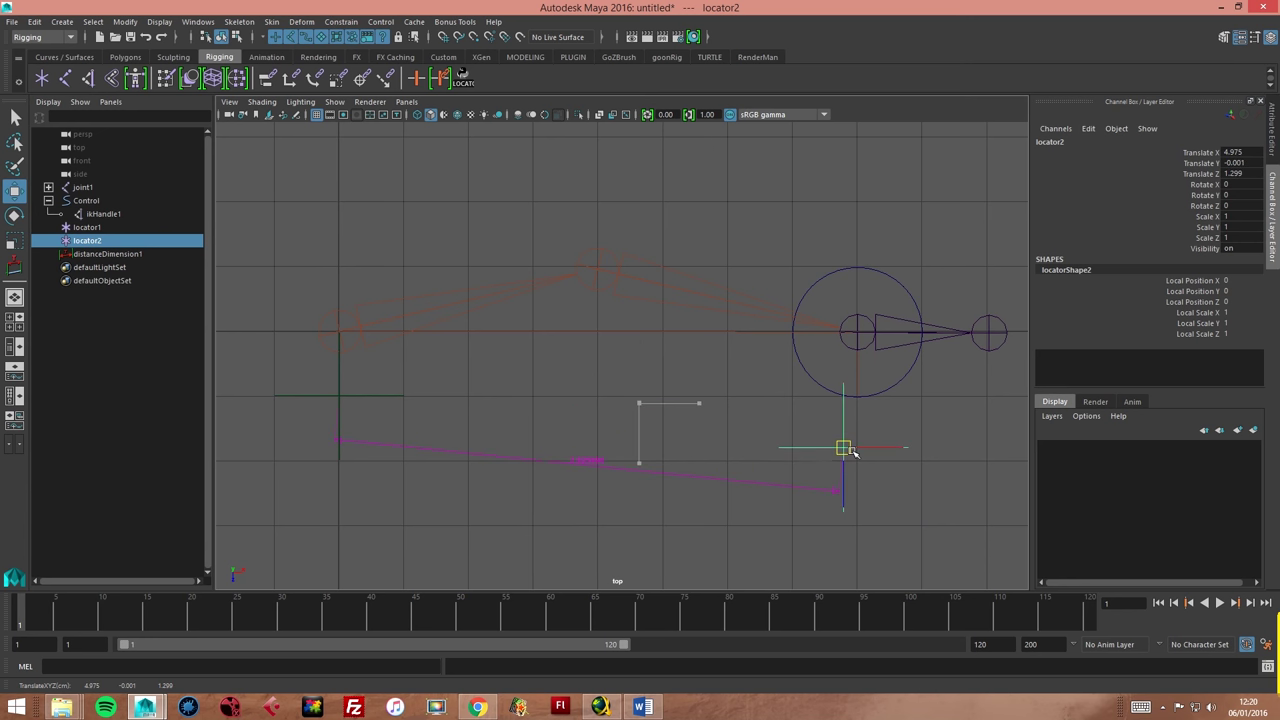
pyautogui.click(565, 403)
pyautogui.moveTo(266, 376); pyautogui.dragTo(300, 425)
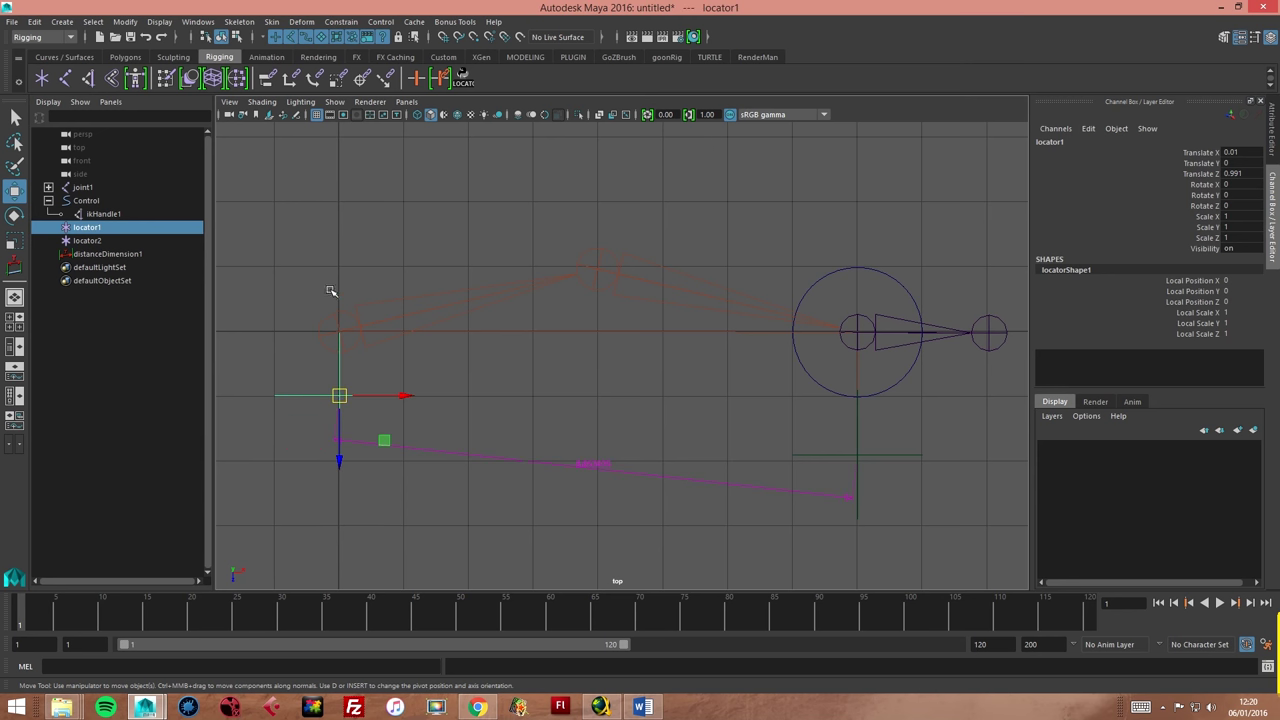
pyautogui.click(830, 455)
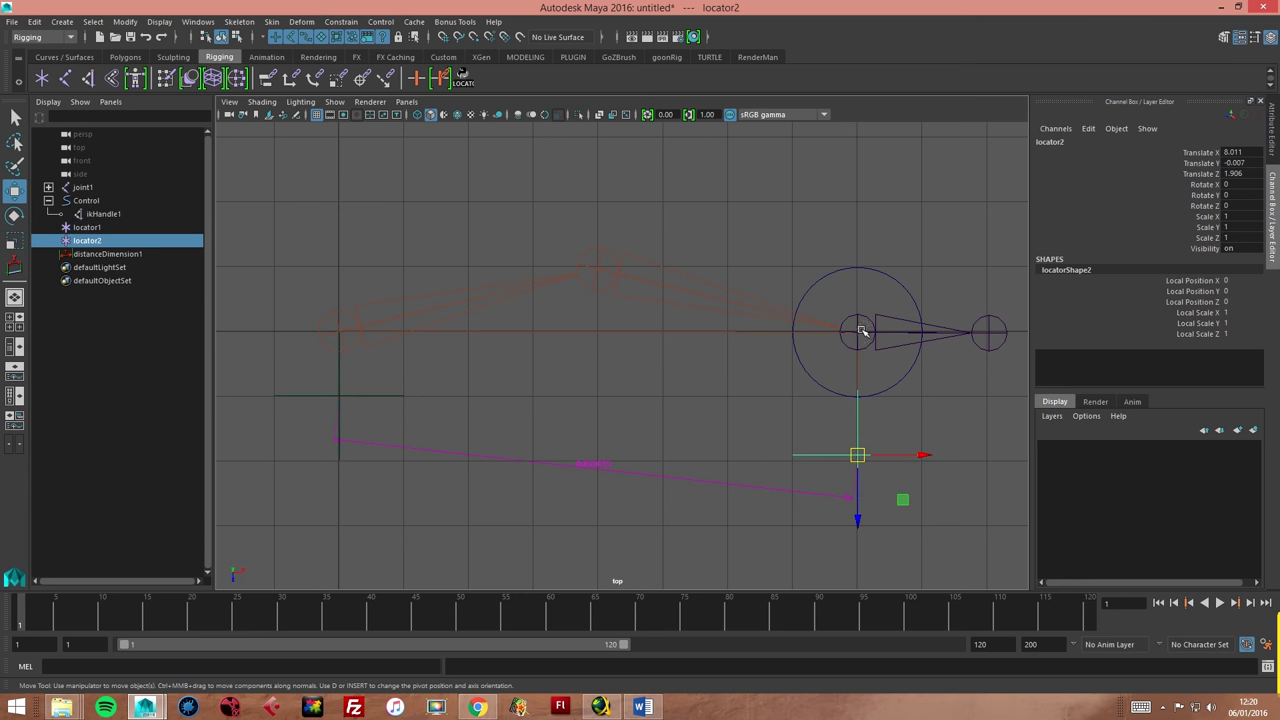
pyautogui.click(440, 390)
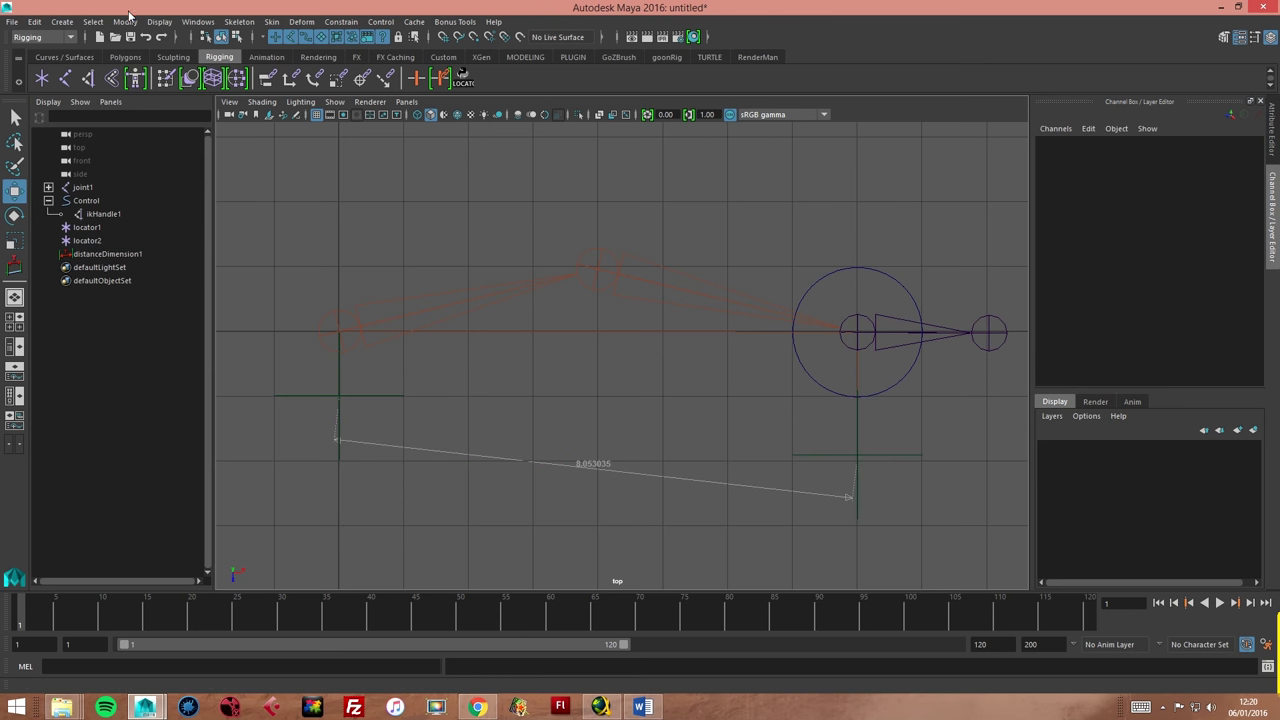
# Show Point Constraint Options (offset off, all axes, weight 1.0000) in the upper right.
pyautogui.click(341, 22)
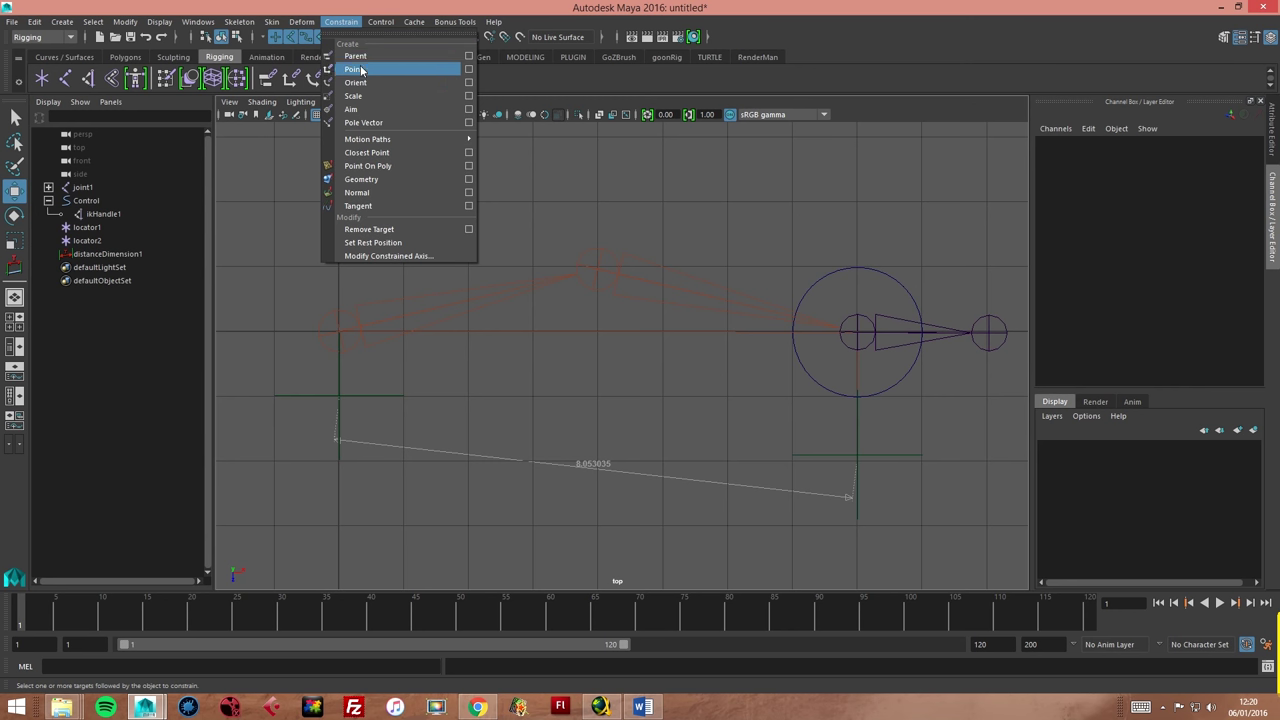
pyautogui.press('Escape')
pyautogui.click(27, 38)
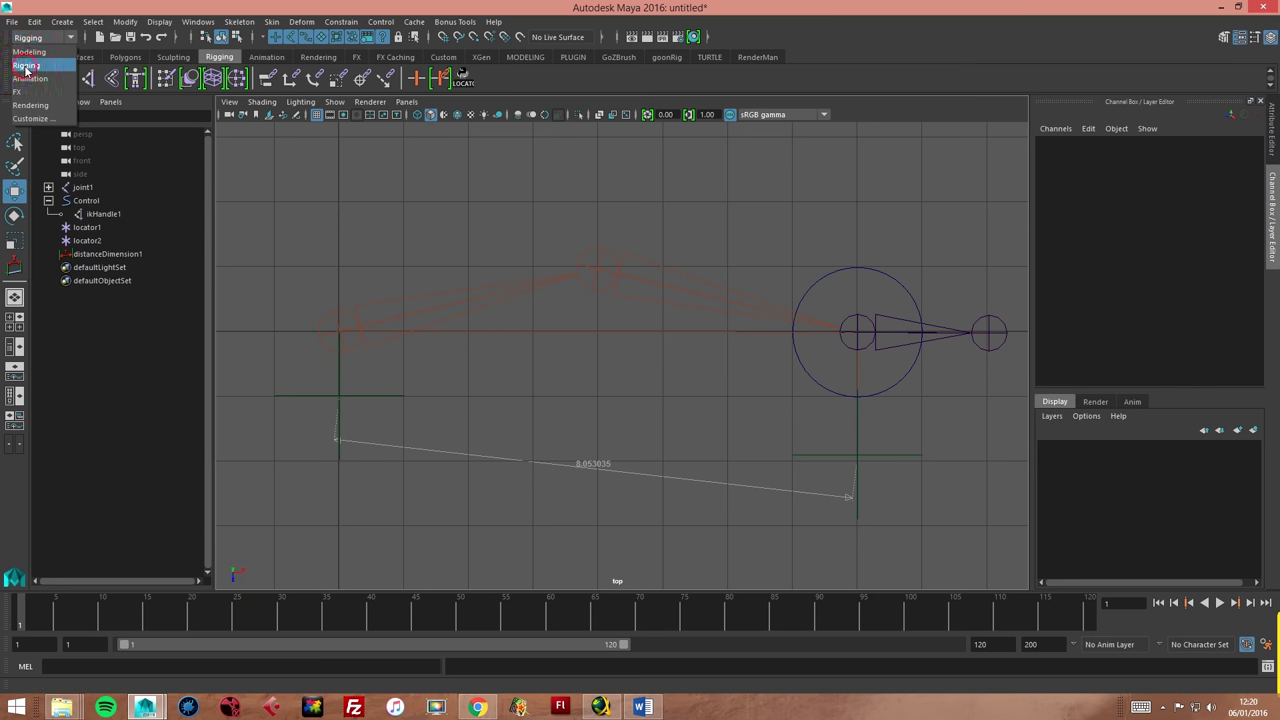
pyautogui.click(25, 68)
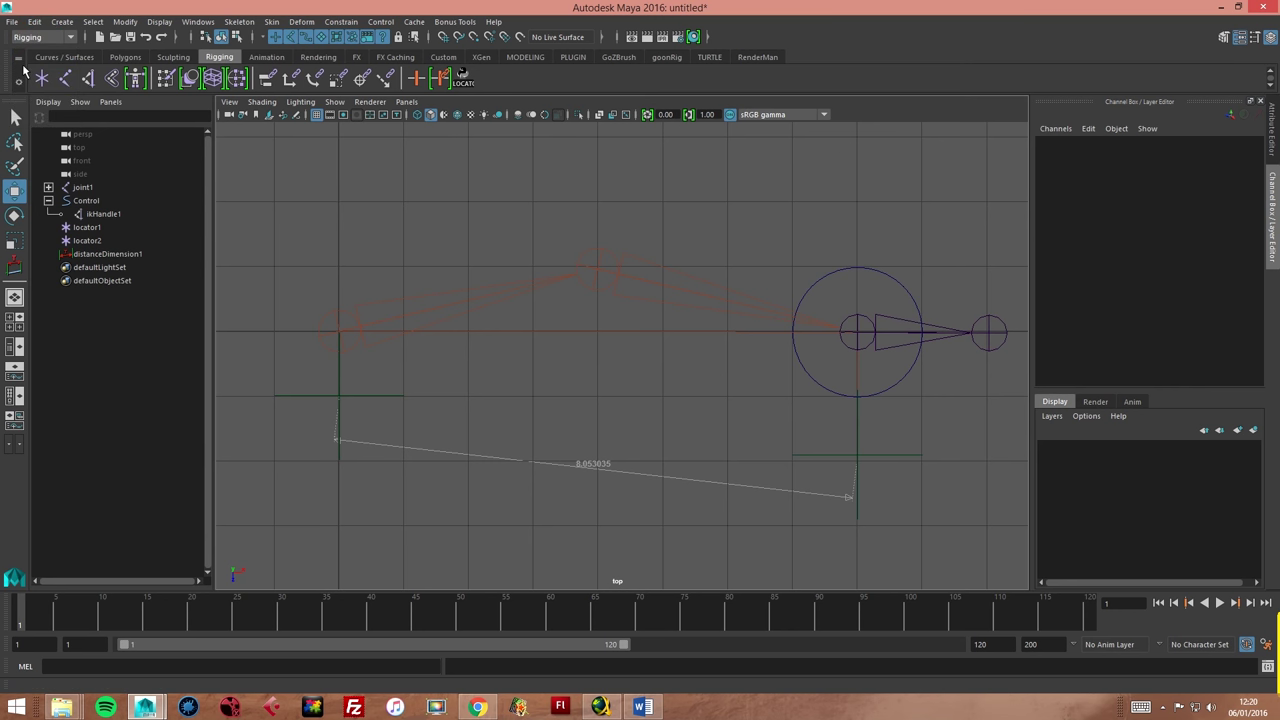
pyautogui.click(336, 24)
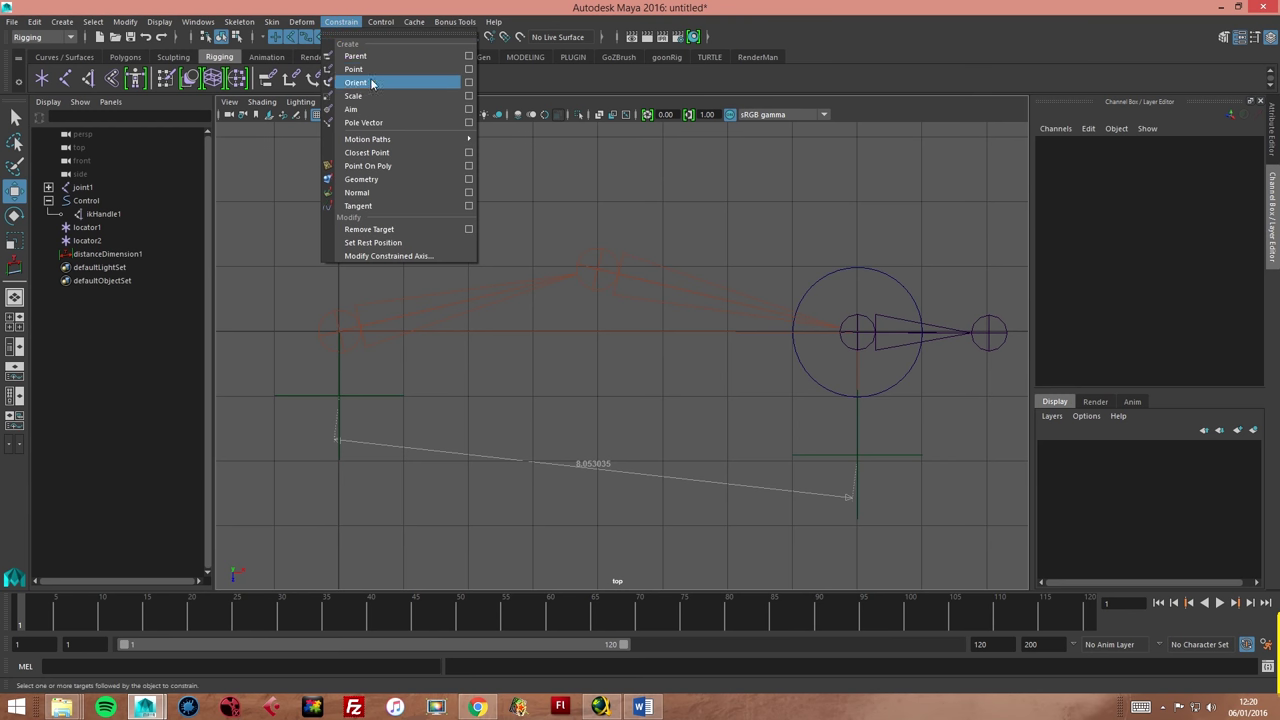
pyautogui.click(470, 73)
pyautogui.moveTo(1016, 243)
pyautogui.mouseDown()
pyautogui.moveTo(1094, 183)
pyautogui.moveTo(1071, 172)
pyautogui.mouseUp()
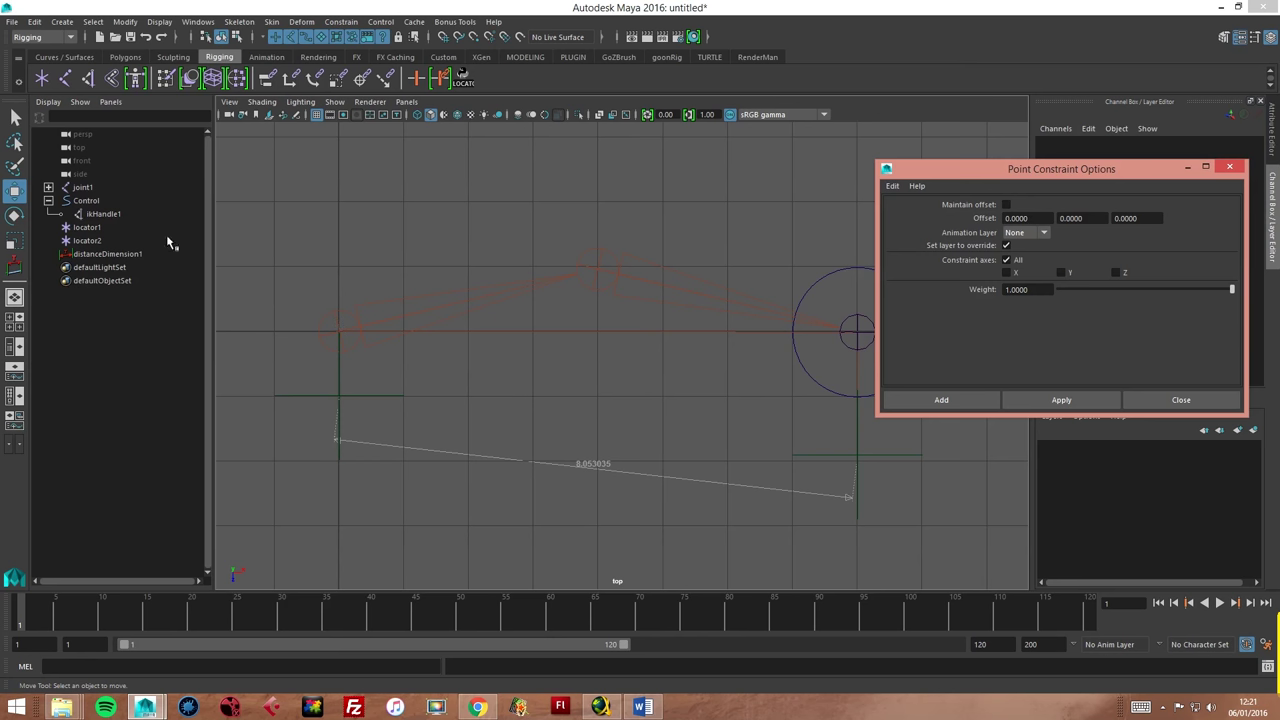
# Point-constrain locator1 to joint1, changing the distance reading to 8.222348.
pyautogui.click(48, 187)
pyautogui.click(61, 200)
pyautogui.click(74, 214)
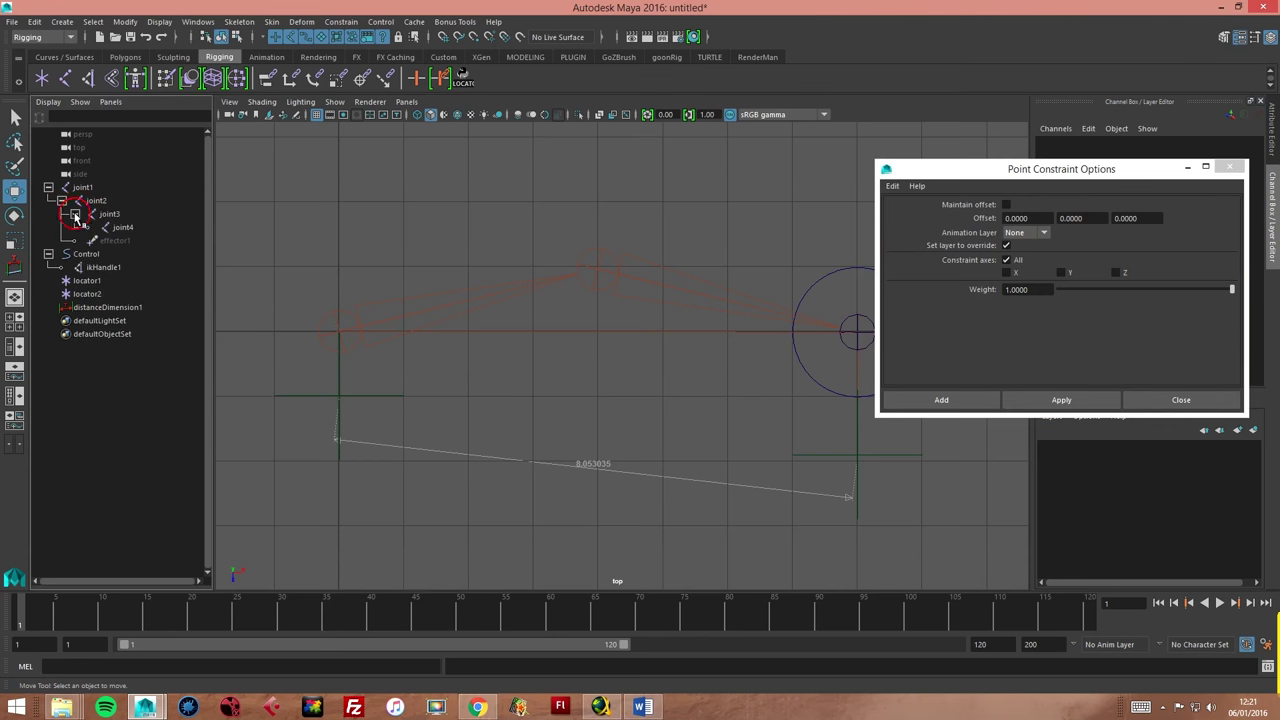
pyautogui.click(84, 188)
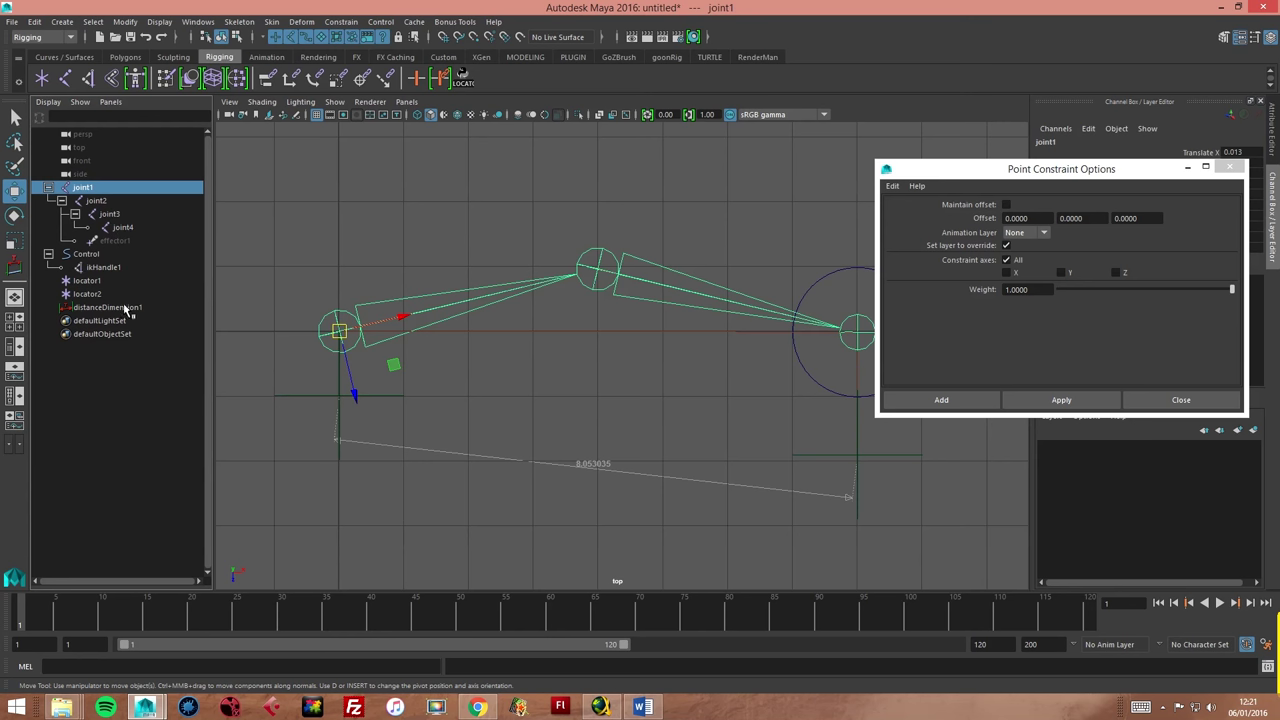
pyautogui.keyDown('ctrl'); pyautogui.click(88, 281); pyautogui.keyUp('ctrl')
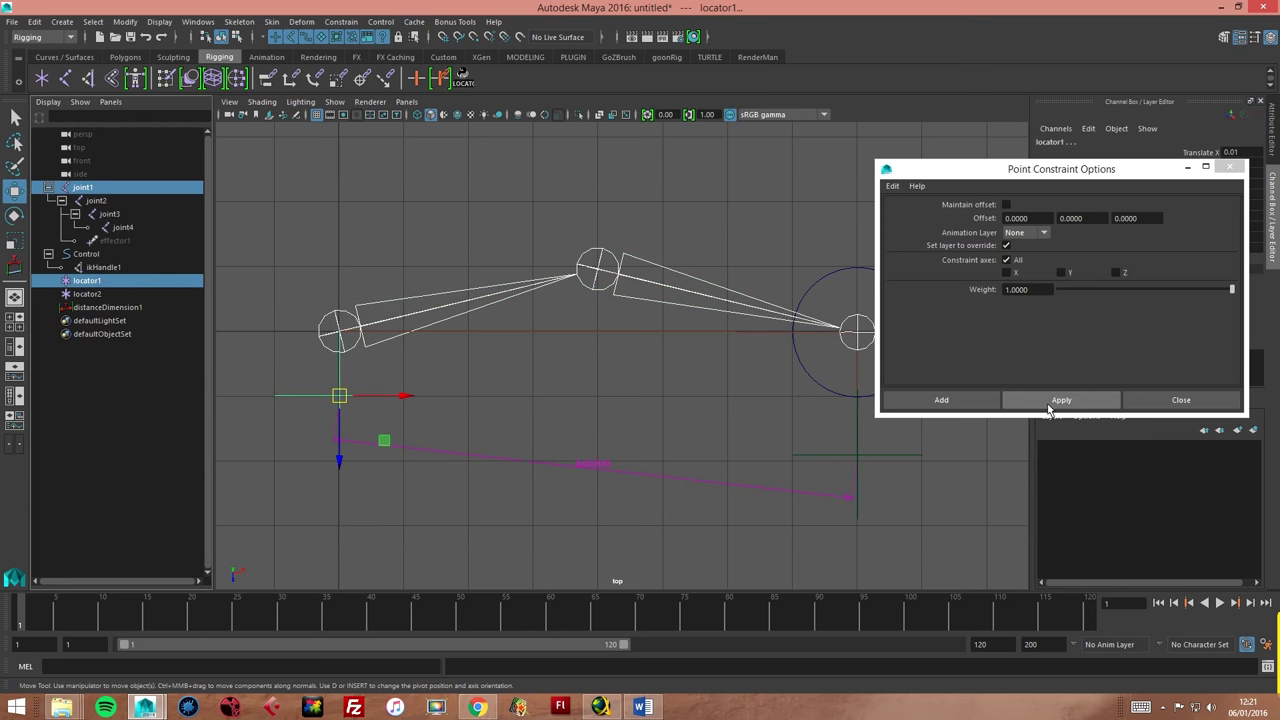
pyautogui.click(1050, 402)
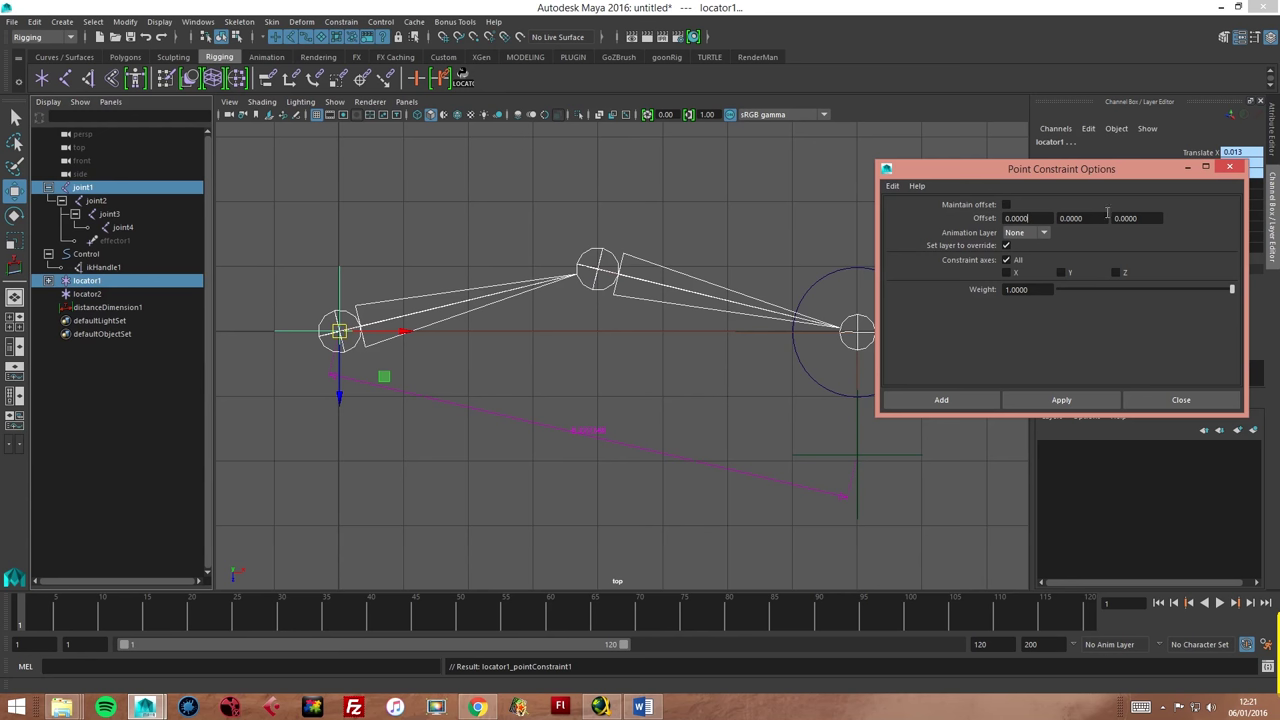
pyautogui.click(483, 223)
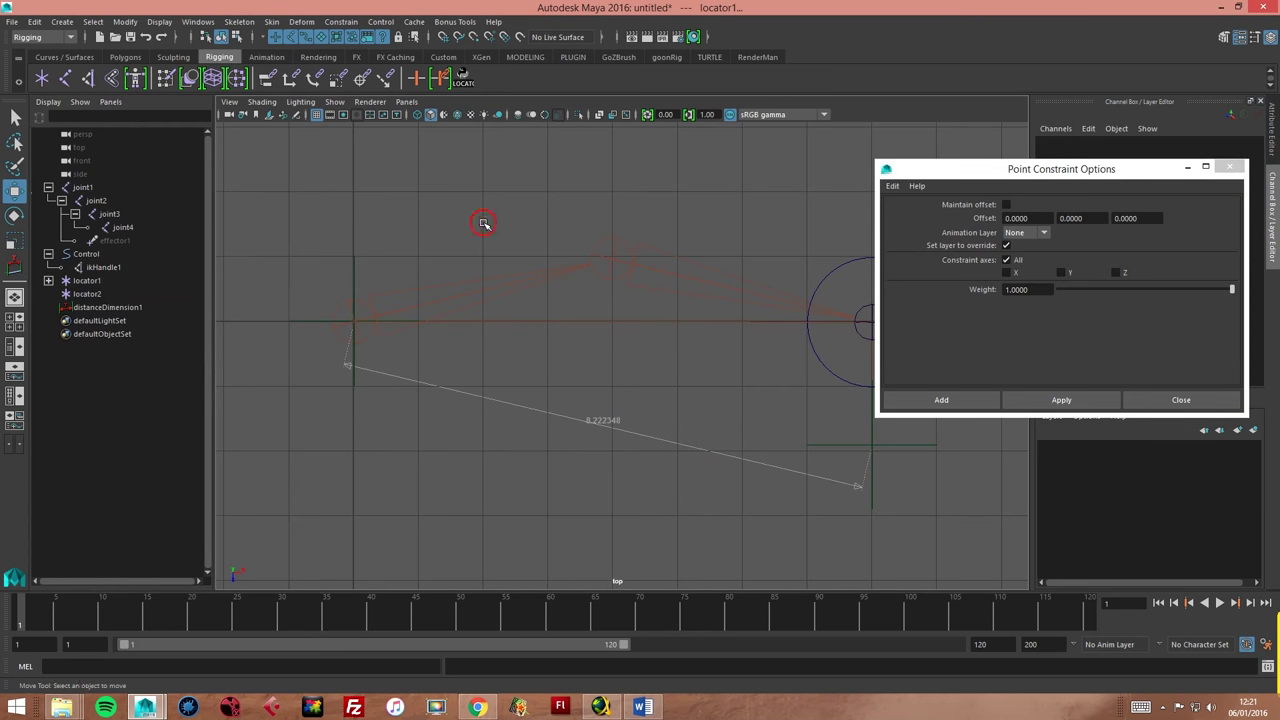
# Test-move joint1 and undo, then select locator1_pointConstraint1 under locator1 in the Outliner.
pyautogui.click(82, 188)
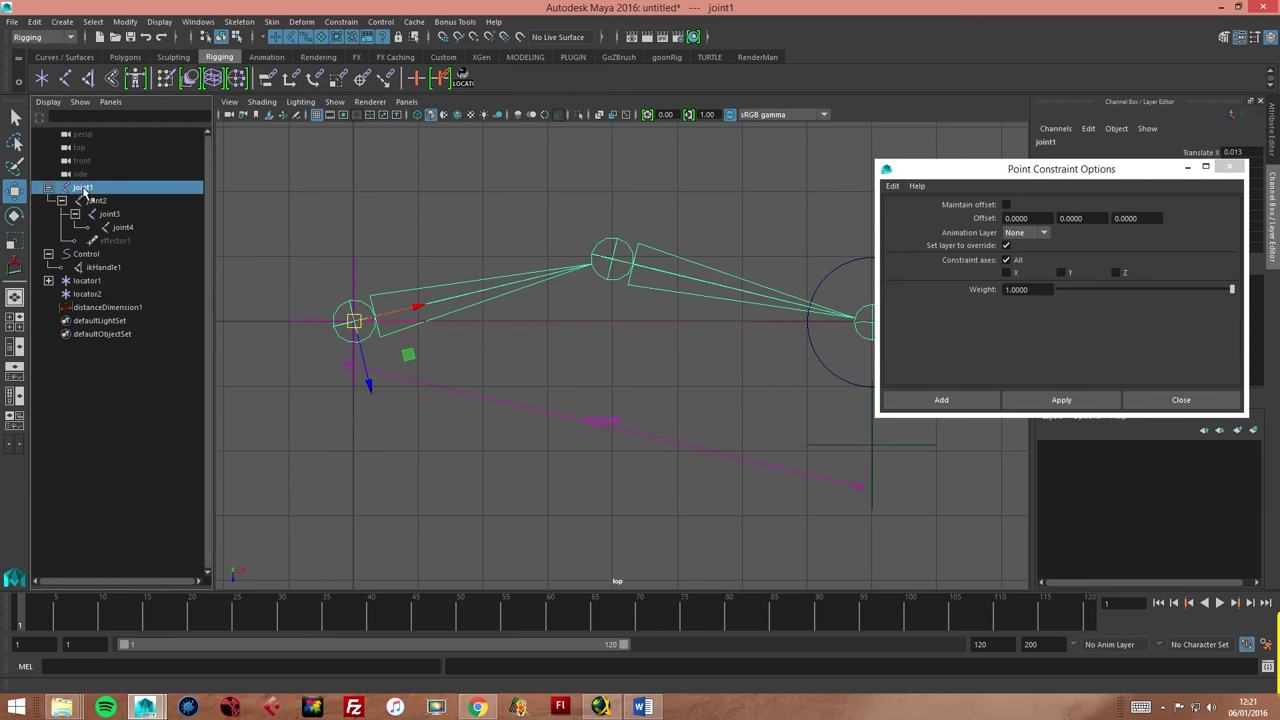
pyautogui.moveTo(355, 320)
pyautogui.mouseDown()
pyautogui.moveTo(348, 224)
pyautogui.moveTo(314, 263)
pyautogui.moveTo(337, 363)
pyautogui.moveTo(414, 400)
pyautogui.moveTo(512, 368)
pyautogui.moveTo(522, 275)
pyautogui.moveTo(500, 245)
pyautogui.moveTo(375, 232)
pyautogui.moveTo(363, 267)
pyautogui.moveTo(429, 366)
pyautogui.moveTo(449, 286)
pyautogui.moveTo(414, 306)
pyautogui.moveTo(369, 264)
pyautogui.mouseUp()
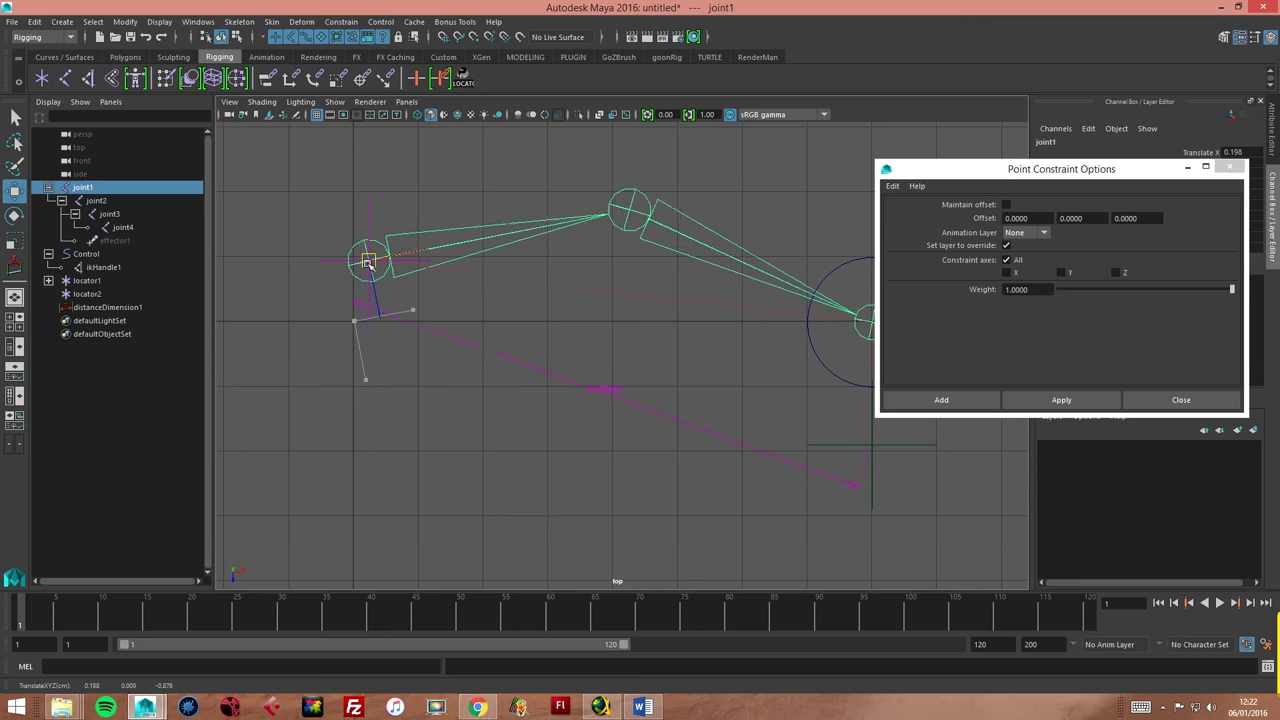
pyautogui.hotkey('ctrl', 'z')
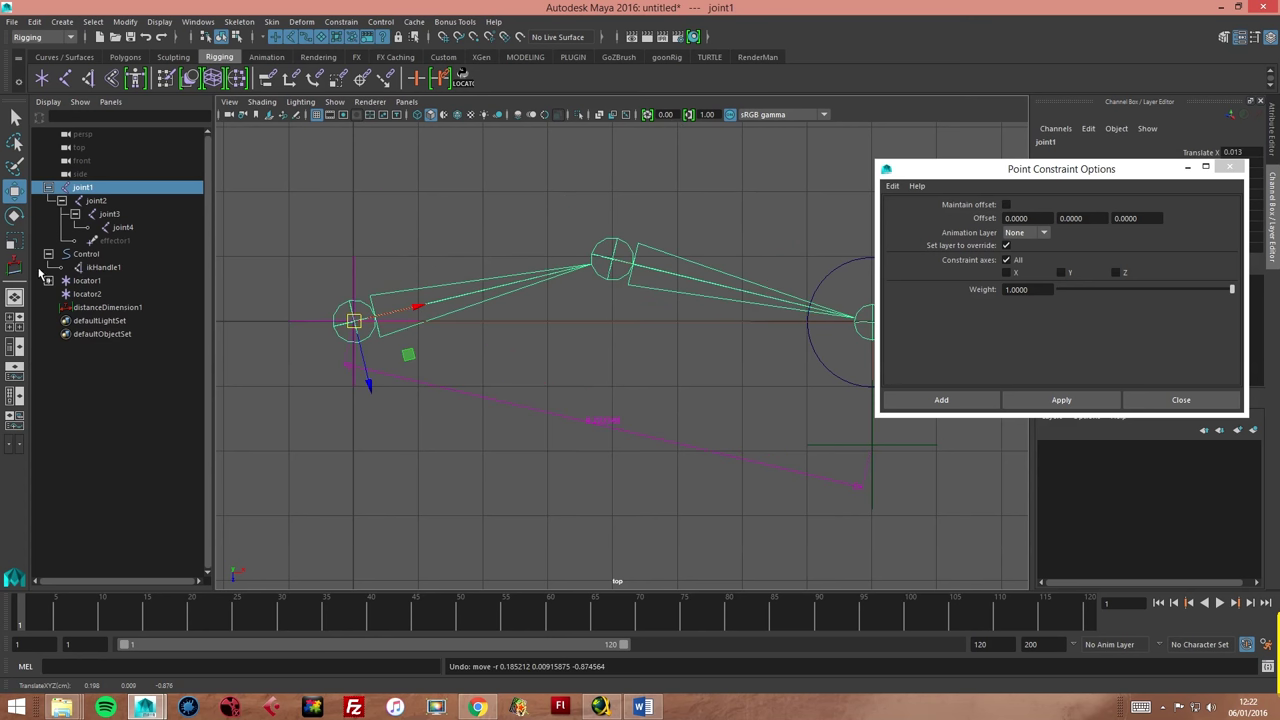
pyautogui.click(48, 281)
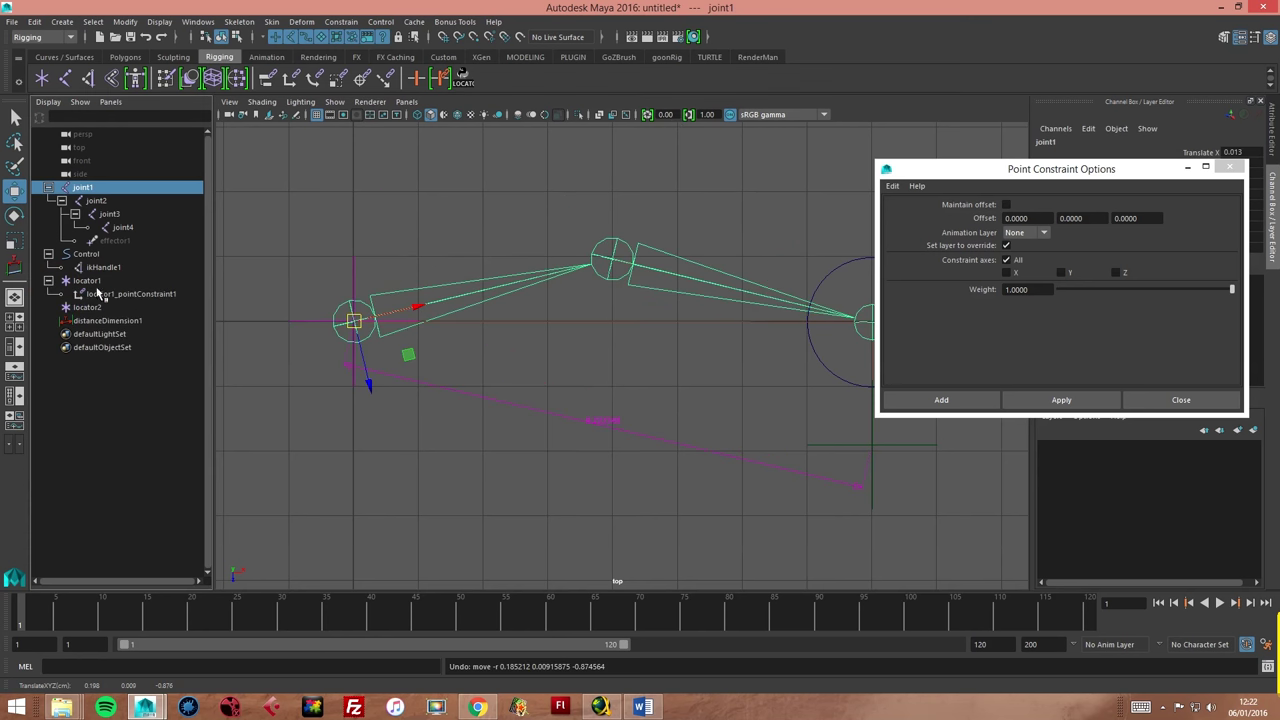
pyautogui.click(110, 296)
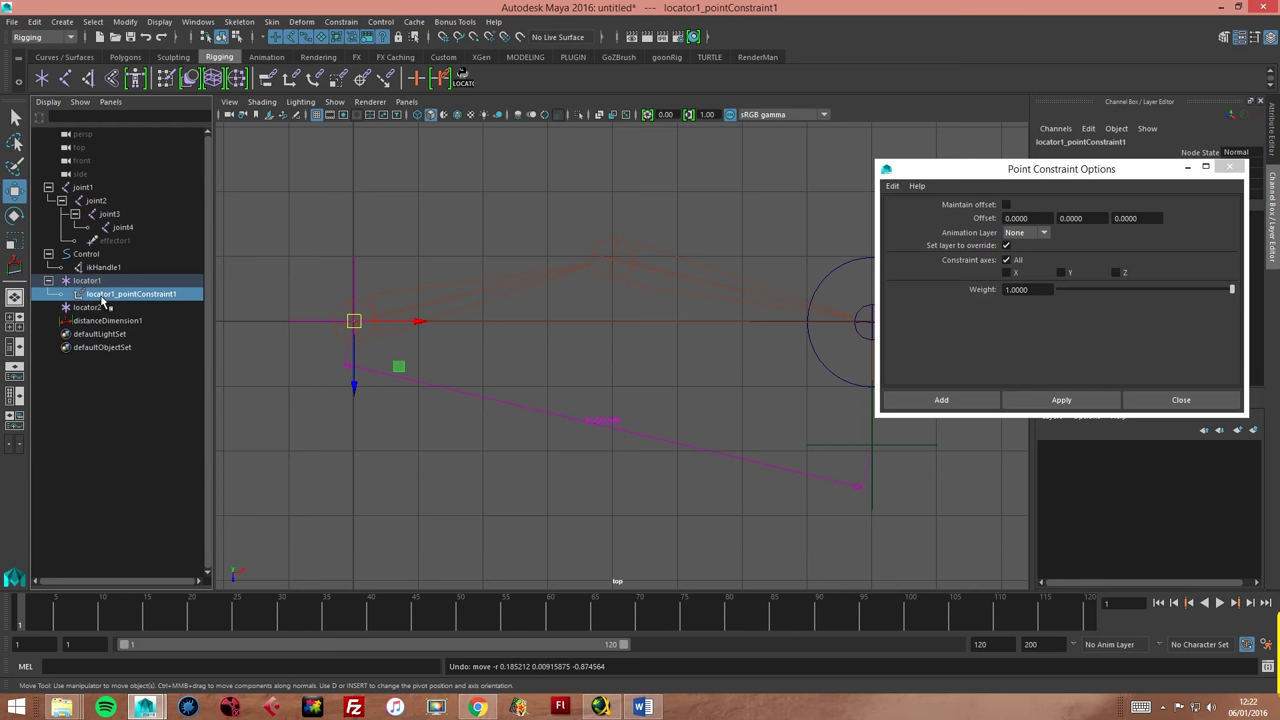
pyautogui.click(385, 248)
pyautogui.keyDown('alt'); pyautogui.moveTo(629, 351); pyautogui.dragTo(532, 356, button='middle'); pyautogui.keyUp('alt')
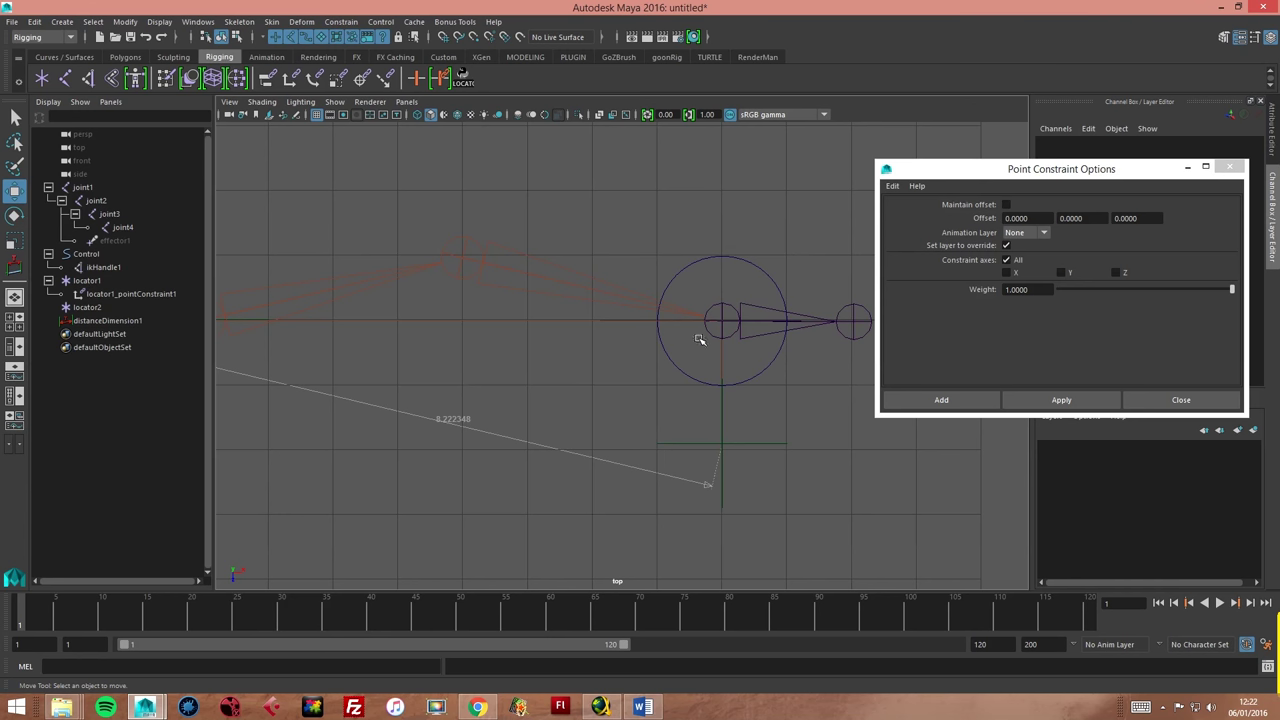
# Point-constrain locator2 to ikHandle1, creating locator2_pointConstraint1, and close the constraint options.
pyautogui.click(103, 268)
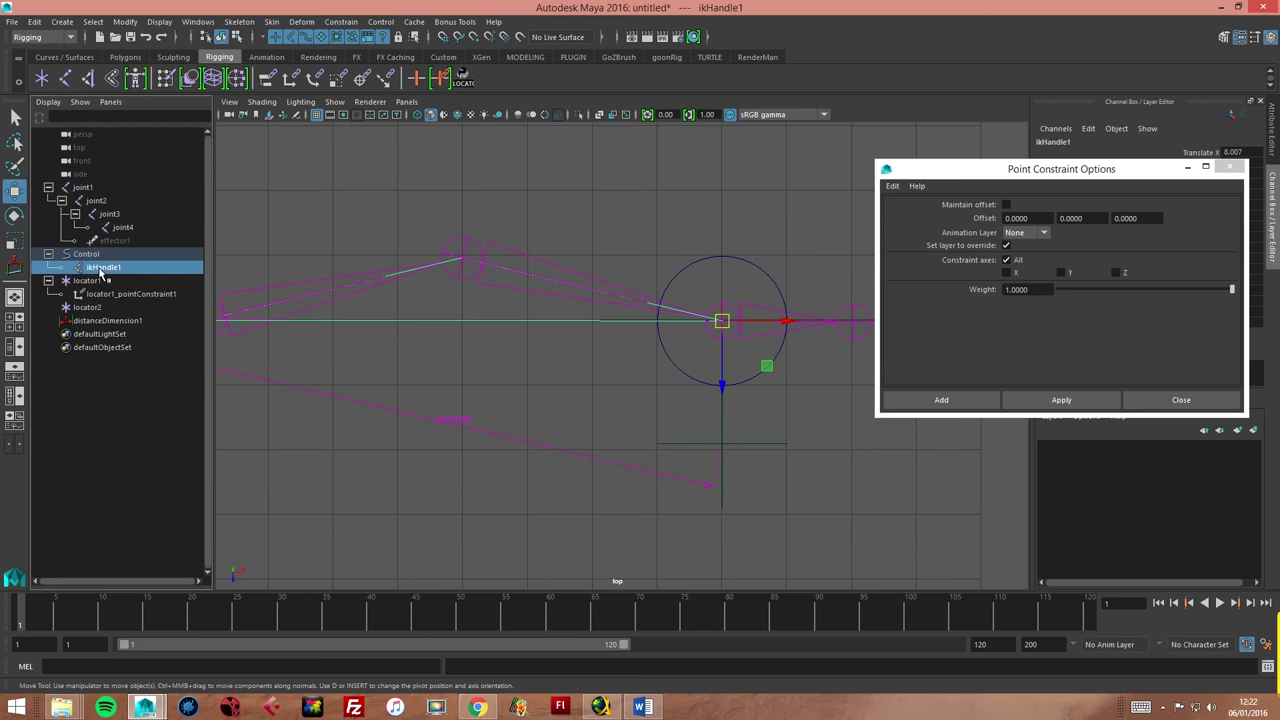
pyautogui.keyDown('ctrl'); pyautogui.click(81, 311); pyautogui.keyUp('ctrl')
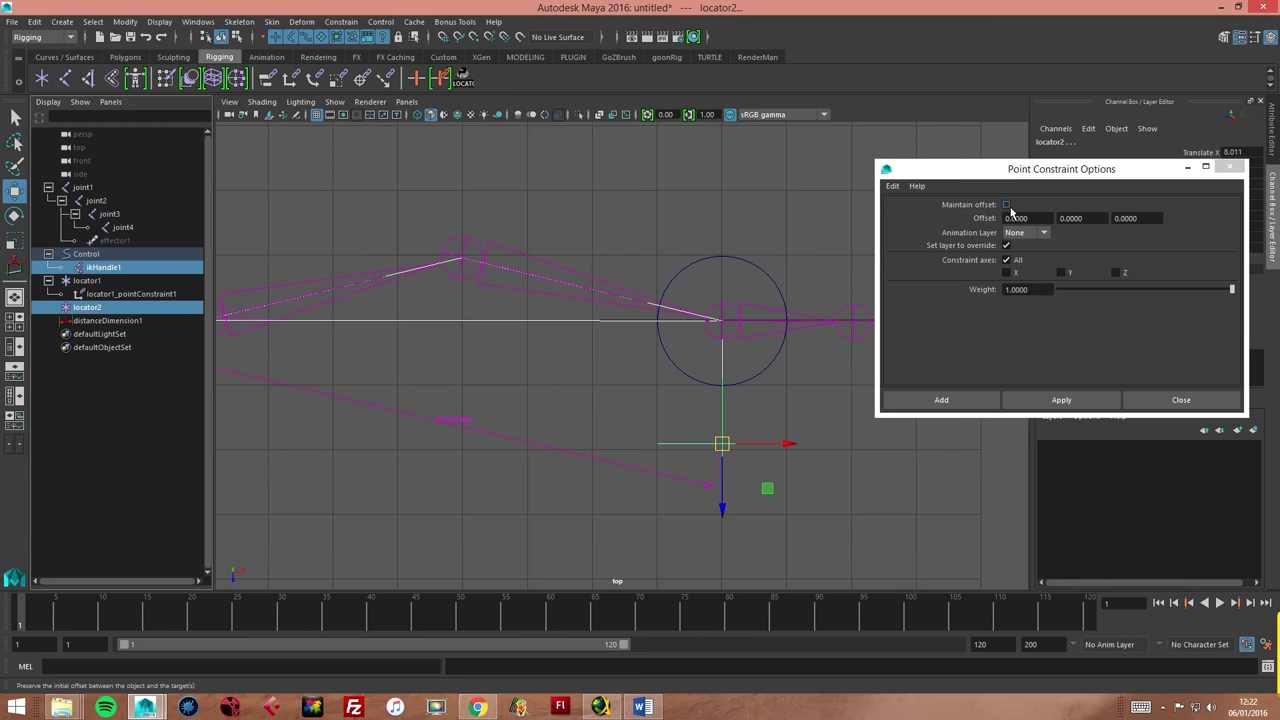
pyautogui.click(1048, 402)
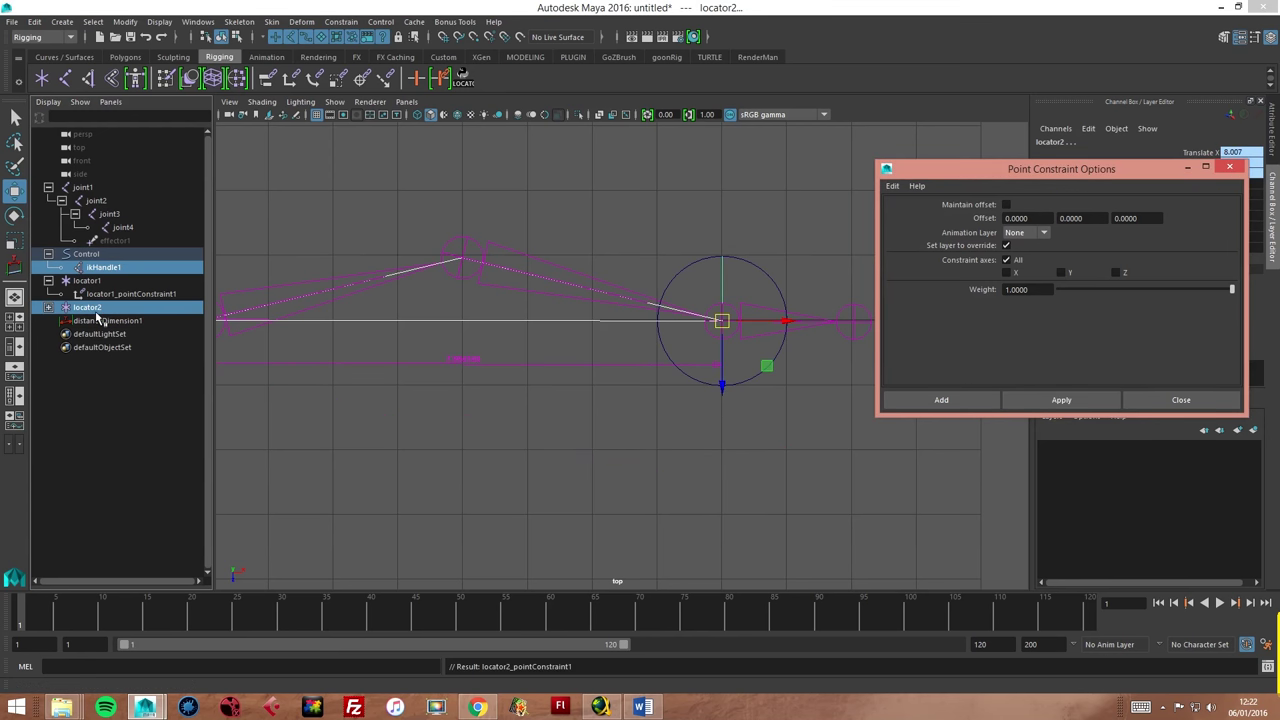
pyautogui.click(48, 308)
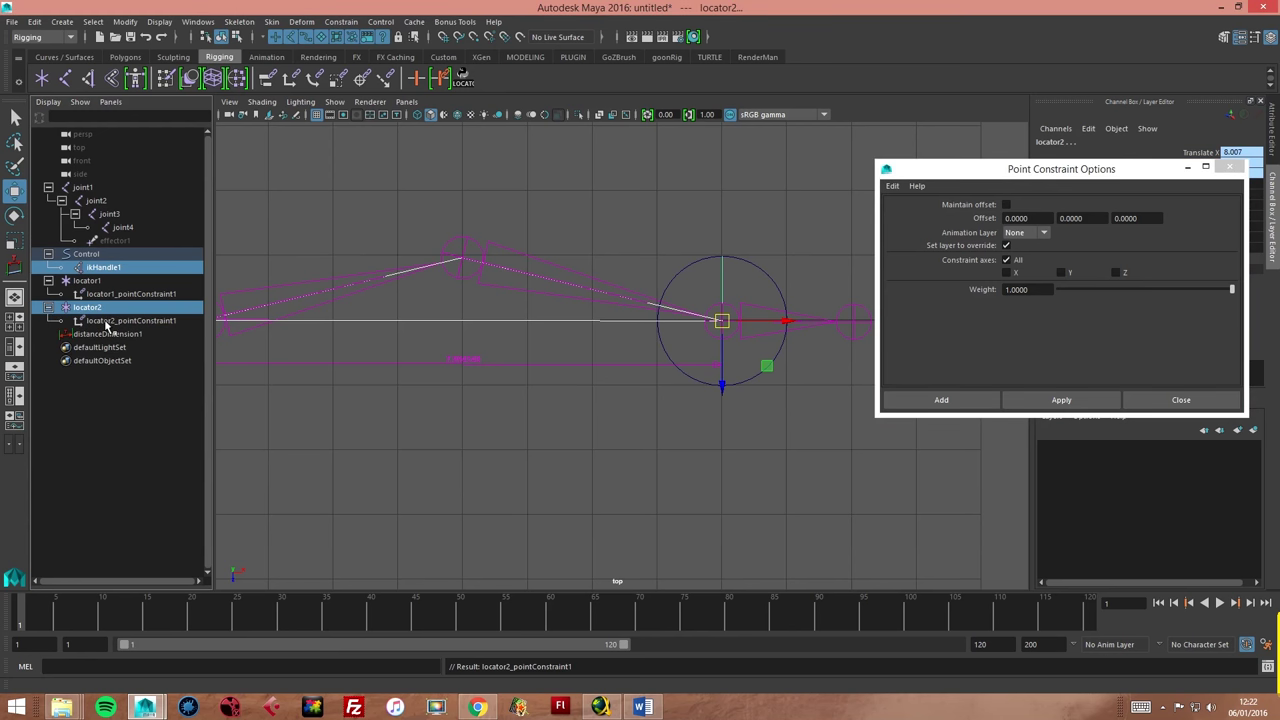
pyautogui.click(105, 322)
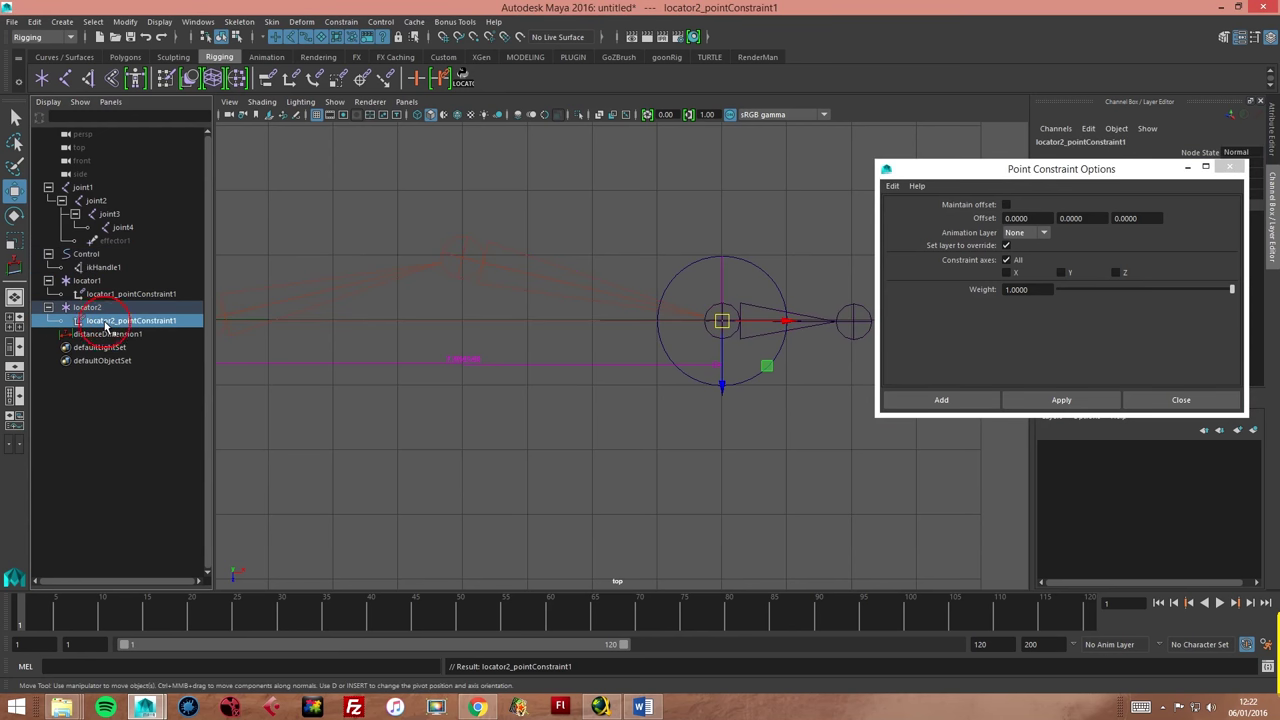
pyautogui.click(1229, 168)
pyautogui.click(779, 189)
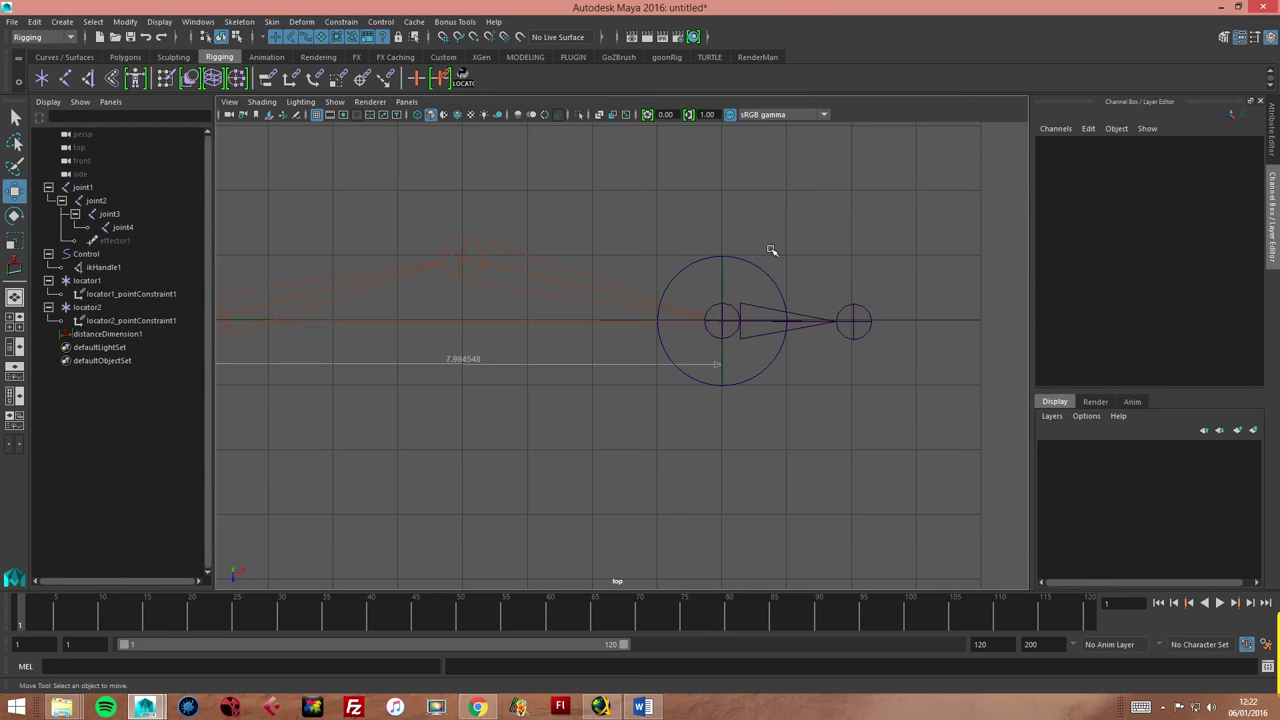
# Drag the Control circle right to stretch and straighten the IK chain.
pyautogui.click(757, 278)
pyautogui.moveTo(722, 322); pyautogui.dragTo(333, 387)
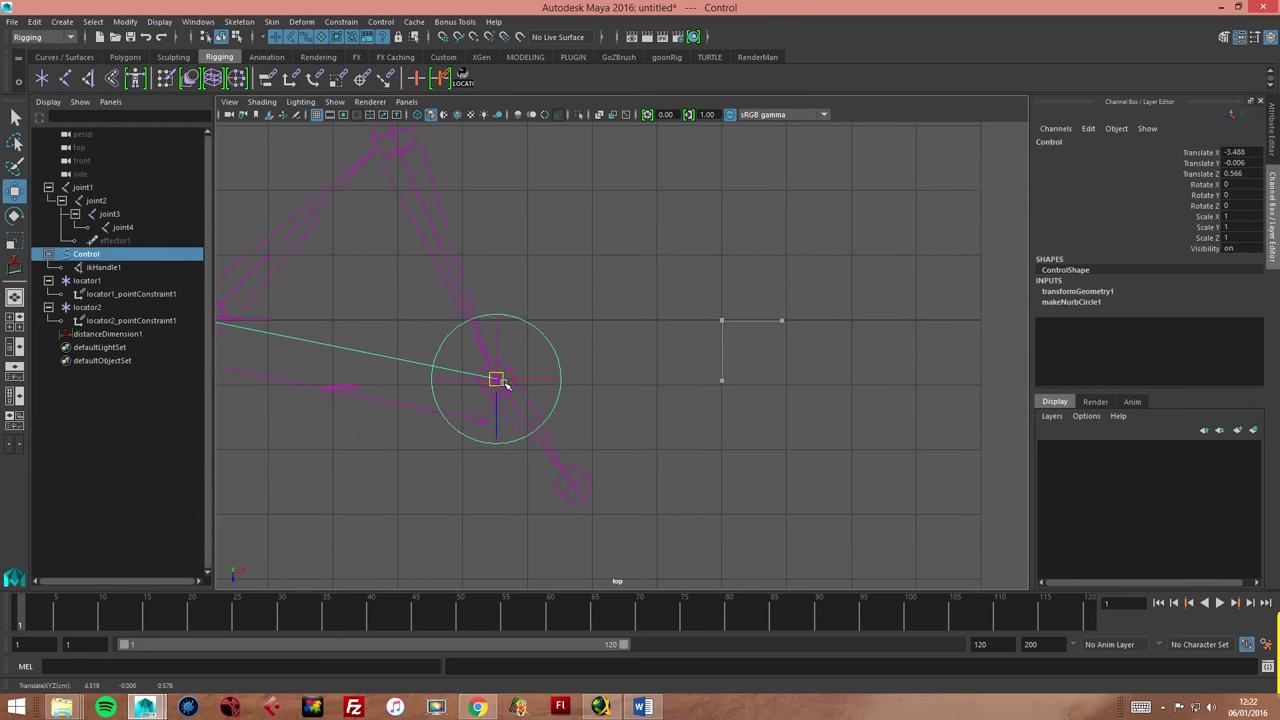
pyautogui.keyDown('alt'); pyautogui.moveTo(606, 302); pyautogui.dragTo(750, 302, button='middle'); pyautogui.keyUp('alt')
pyautogui.moveTo(648, 380)
pyautogui.mouseDown()
pyautogui.moveTo(1085, 308)
pyautogui.moveTo(742, 350)
pyautogui.mouseUp()
pyautogui.moveTo(960, 368); pyautogui.dragTo(1020, 330, button='middle')
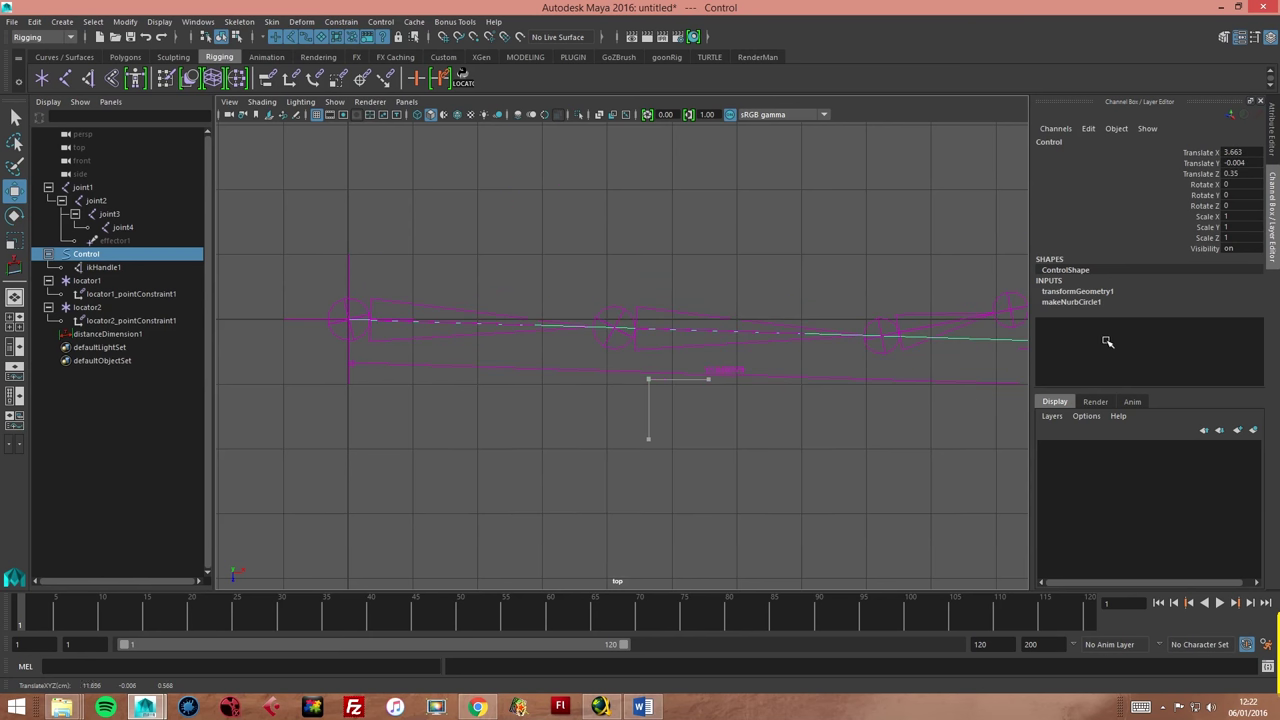
pyautogui.keyDown('alt'); pyautogui.moveTo(714, 243); pyautogui.dragTo(508, 234, button='middle'); pyautogui.keyUp('alt')
pyautogui.moveTo(845, 330)
pyautogui.mouseDown(button='middle')
pyautogui.moveTo(770, 422)
pyautogui.moveTo(899, 450)
pyautogui.mouseUp(button='middle')
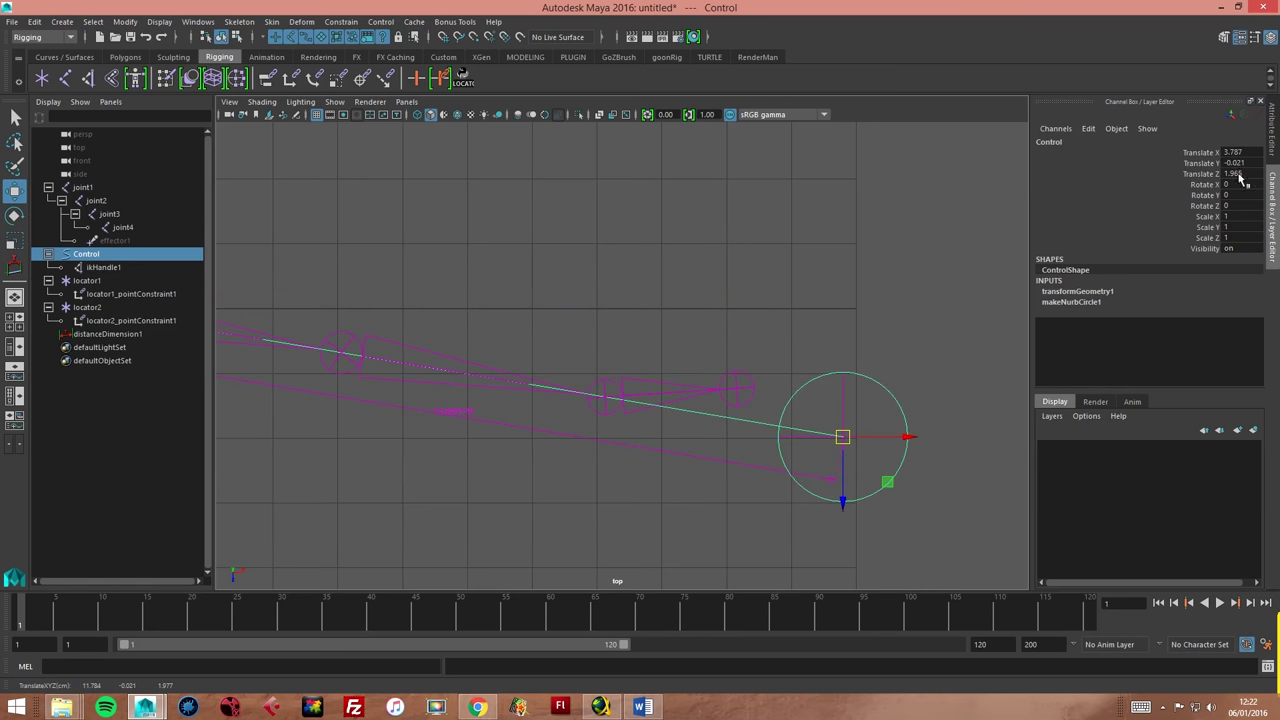
# Reset the Control's Translate X, Y and Z channels to 0.
pyautogui.moveTo(1235, 152); pyautogui.dragTo(1245, 174)
pyautogui.write('0')
pyautogui.press('Return')
pyautogui.moveTo(512, 216)
pyautogui.keyDown('alt'); pyautogui.mouseDown(button='middle')
pyautogui.moveTo(670, 220)
pyautogui.moveTo(723, 174)
pyautogui.moveTo(745, 187)
pyautogui.mouseUp(button='middle'); pyautogui.keyUp('alt')
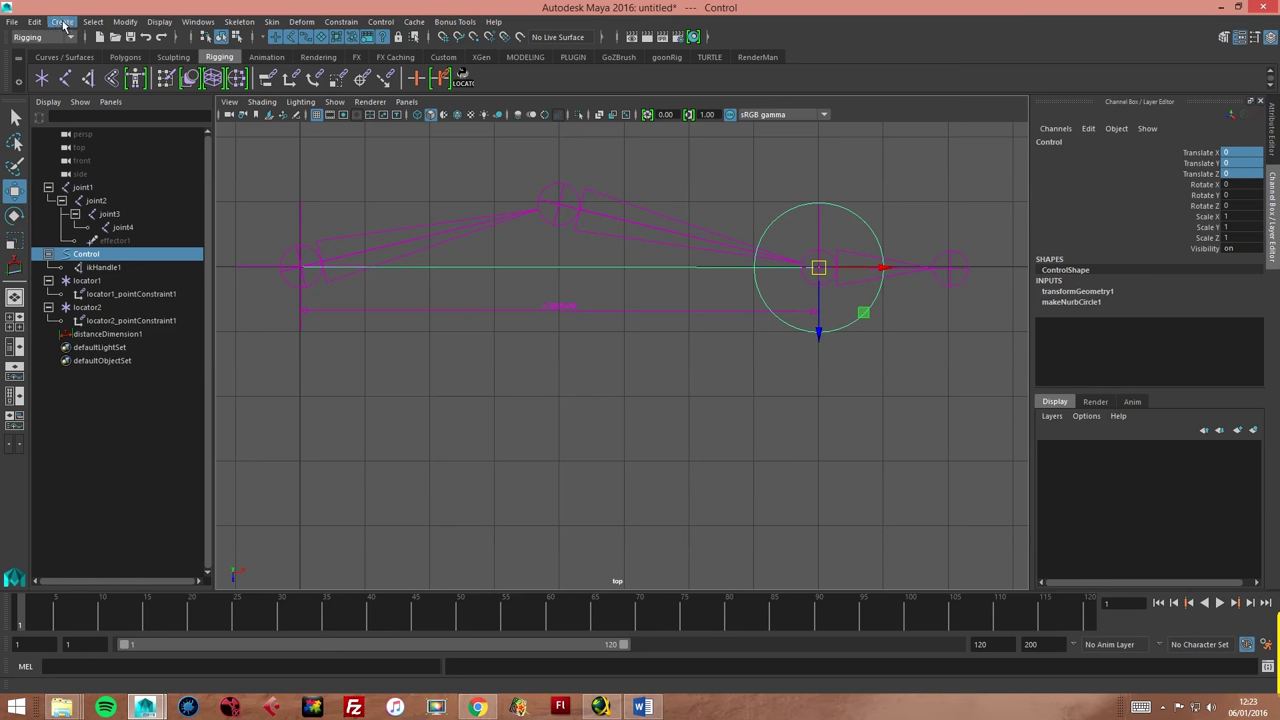
# Open the Node Editor and graph distanceDimension1 with its input connections.
pyautogui.click(193, 24)
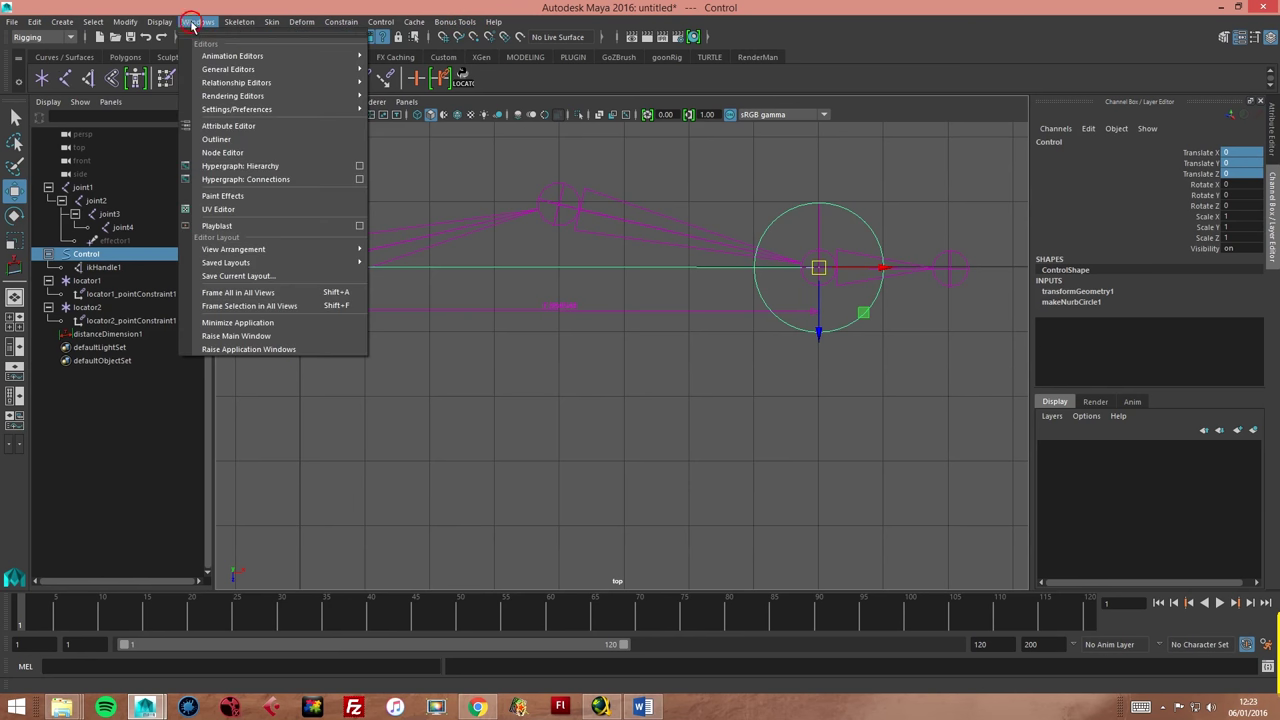
pyautogui.click(240, 157)
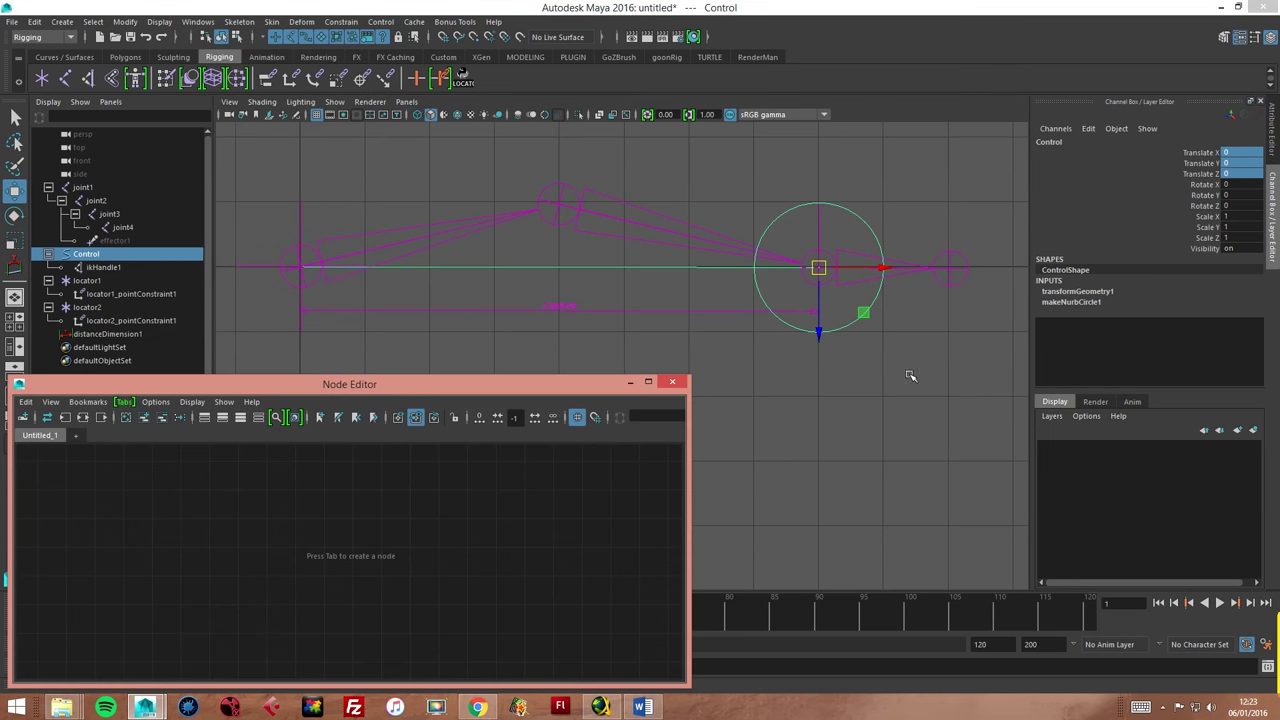
pyautogui.click(84, 336)
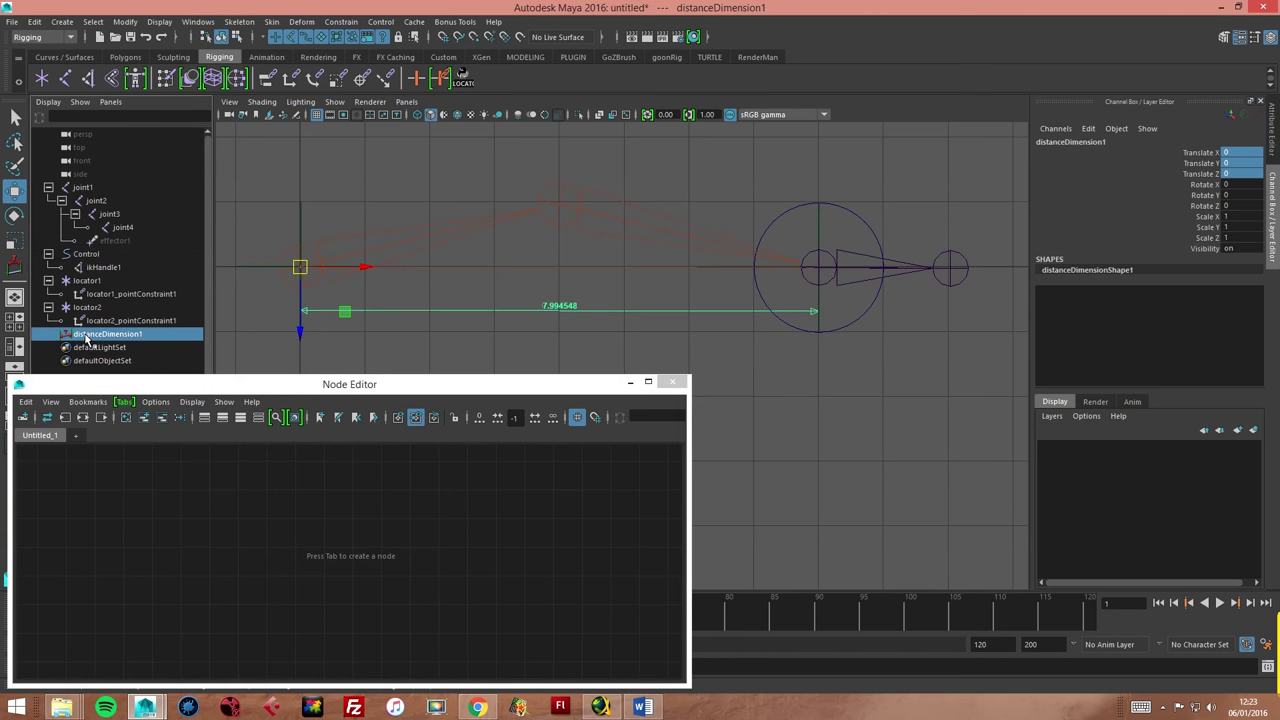
pyautogui.moveTo(190, 388); pyautogui.dragTo(222, 383)
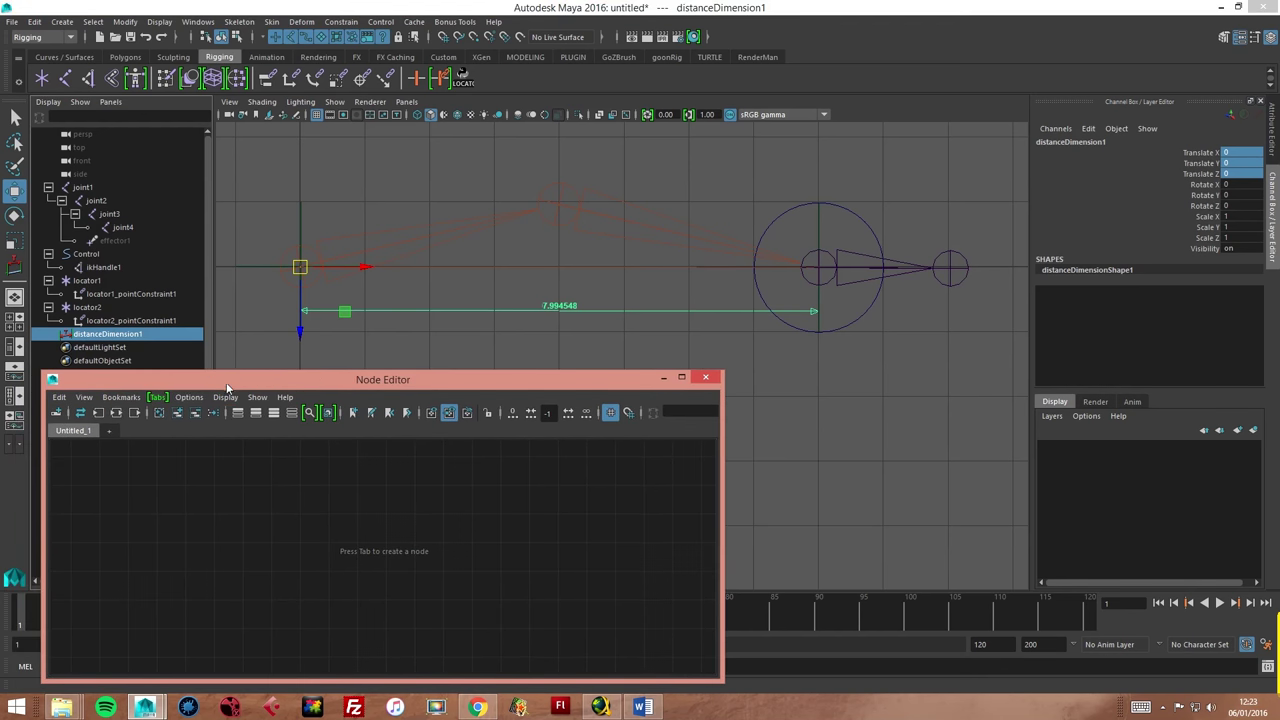
pyautogui.click(98, 416)
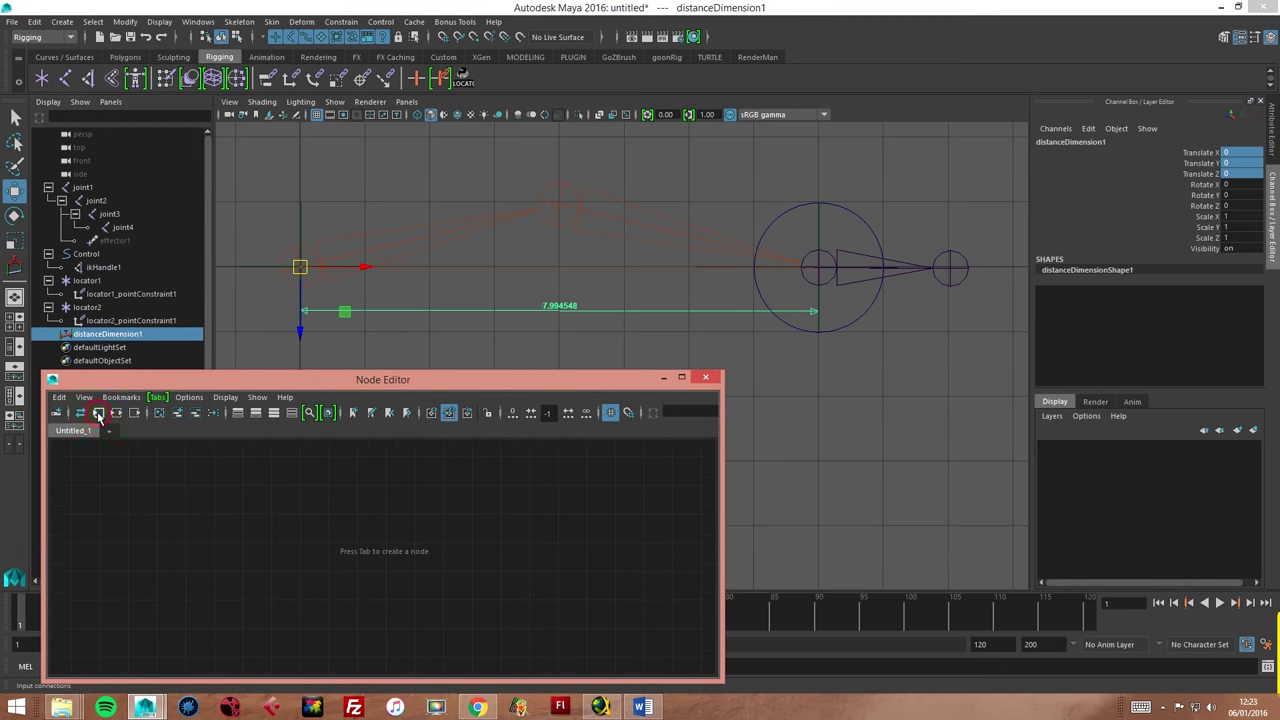
# Move the distanceDimension1 node to the lower left, below the locator shapes.
pyautogui.keyDown('alt'); pyautogui.moveTo(492, 570); pyautogui.dragTo(461, 533, button='middle'); pyautogui.keyUp('alt')
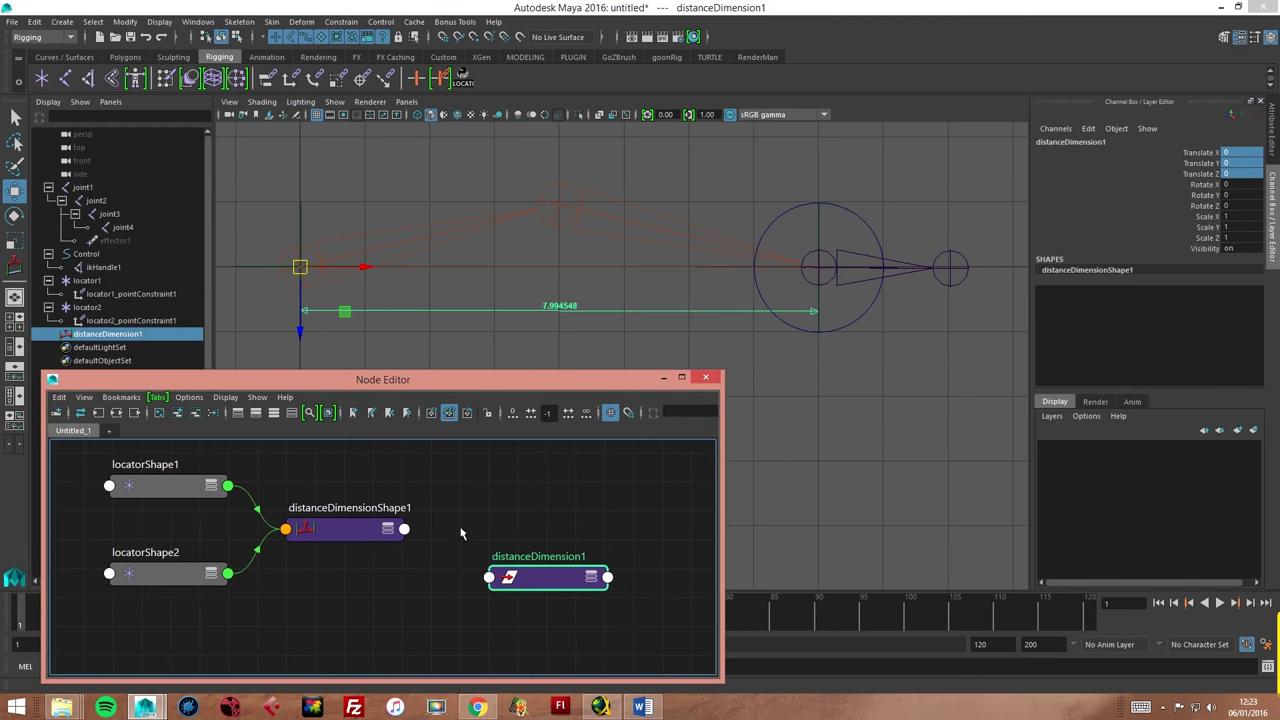
pyautogui.click(508, 529)
pyautogui.moveTo(531, 585); pyautogui.dragTo(342, 615)
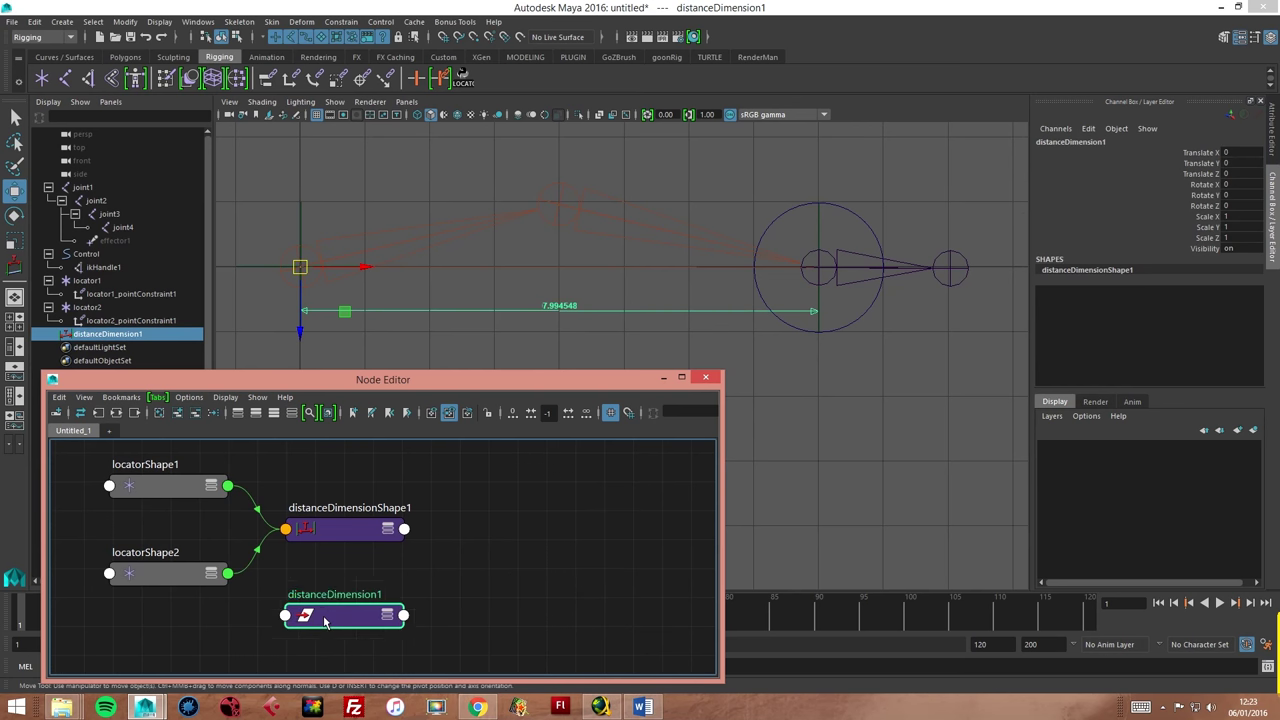
pyautogui.moveTo(260, 624); pyautogui.dragTo(155, 657)
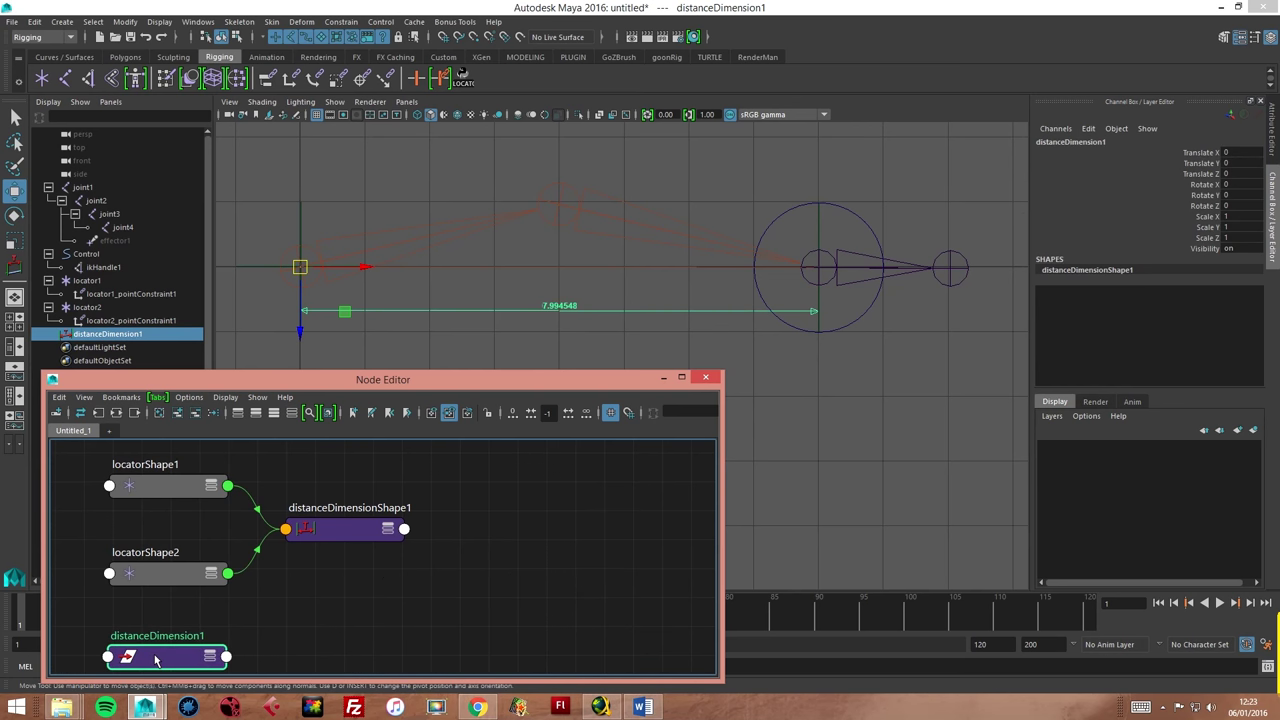
pyautogui.keyDown('alt'); pyautogui.moveTo(366, 603); pyautogui.dragTo(391, 622, button='middle'); pyautogui.keyUp('alt')
pyautogui.click(508, 495)
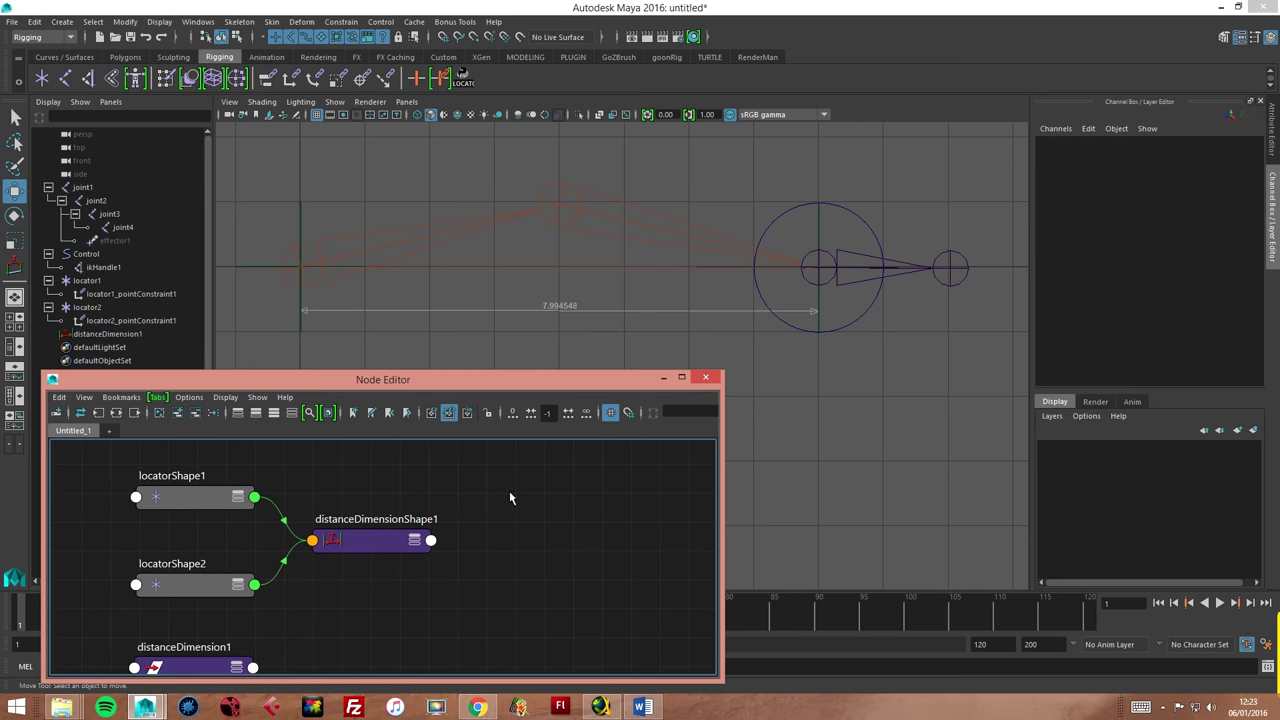
pyautogui.keyDown('alt'); pyautogui.moveTo(509, 492); pyautogui.dragTo(491, 498, button='middle'); pyautogui.keyUp('alt')
pyautogui.click(500, 508)
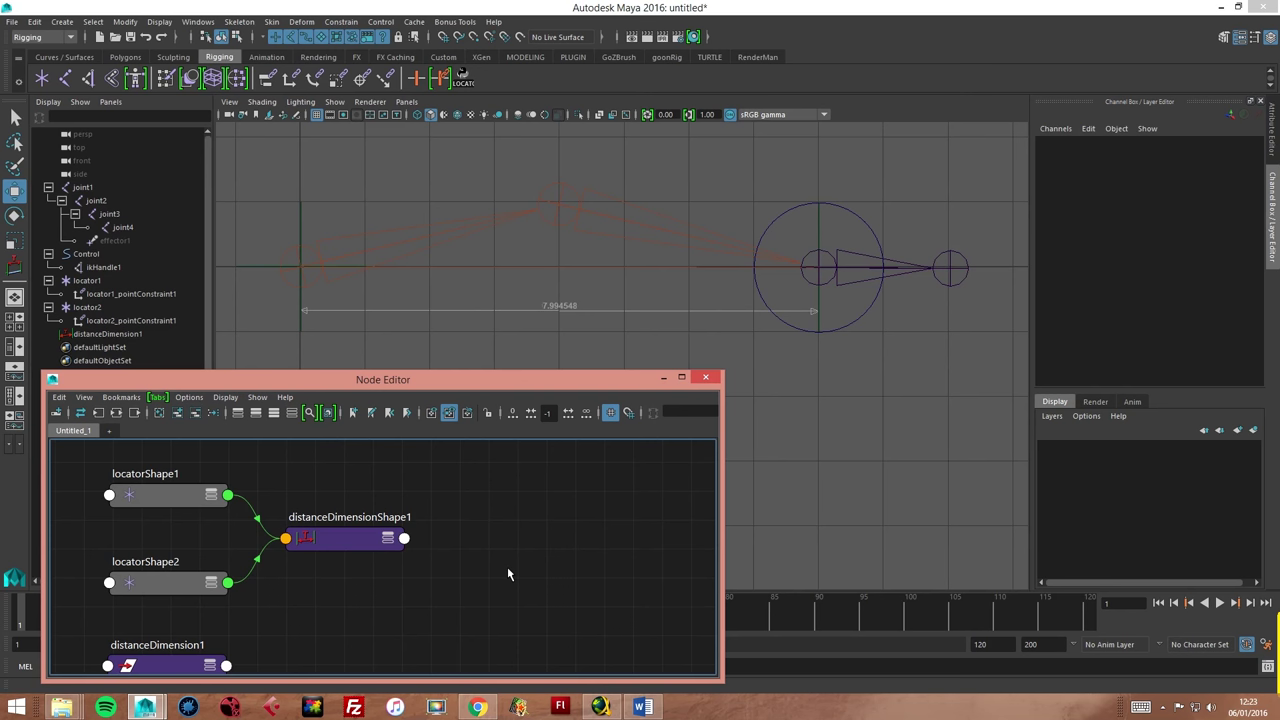
# Create a condition1 node in the Node Editor and move it up.
pyautogui.press('Tab')
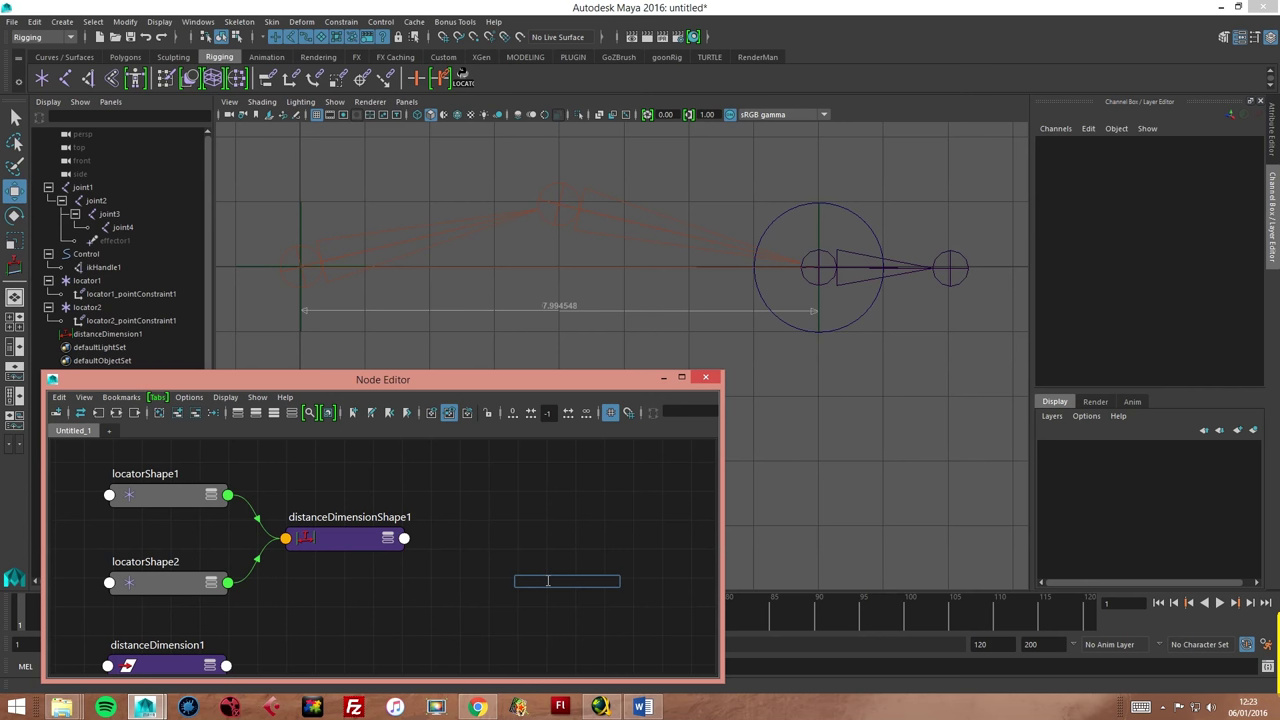
pyautogui.write('condition')
pyautogui.click(544, 594)
pyautogui.press('Return')
pyautogui.moveTo(556, 588); pyautogui.dragTo(540, 516)
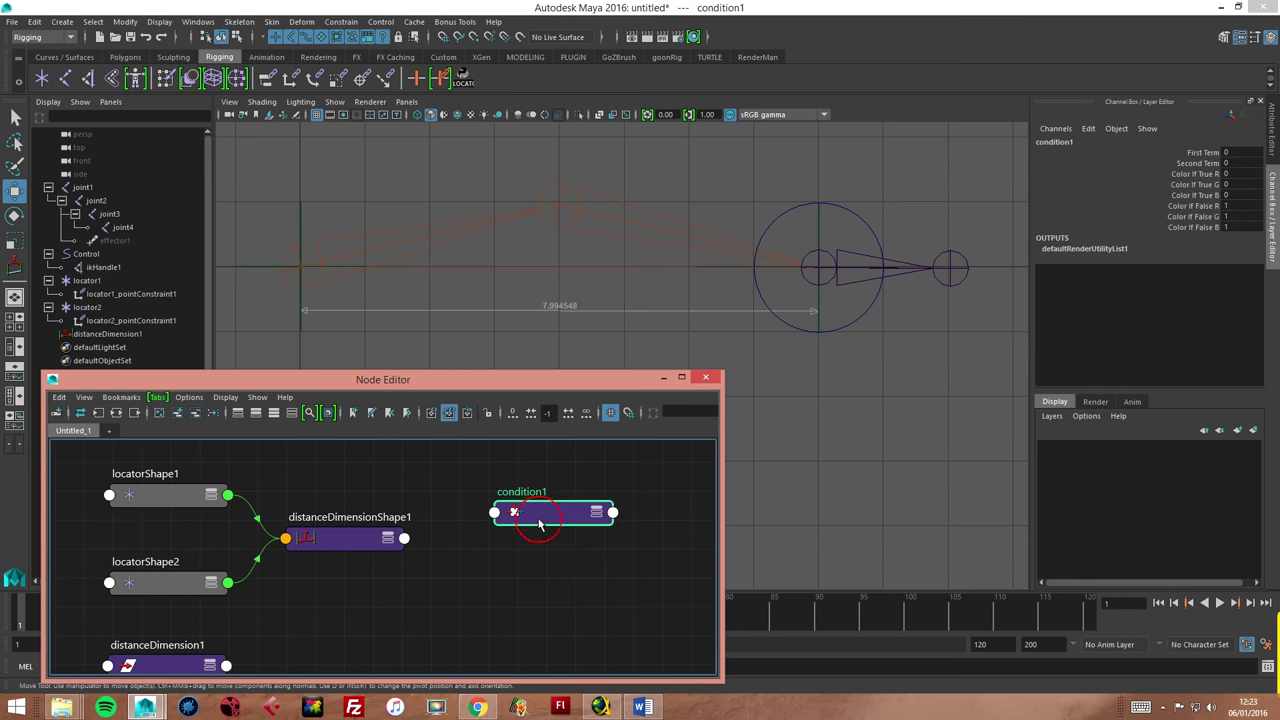
pyautogui.moveTo(544, 380); pyautogui.dragTo(605, 332)
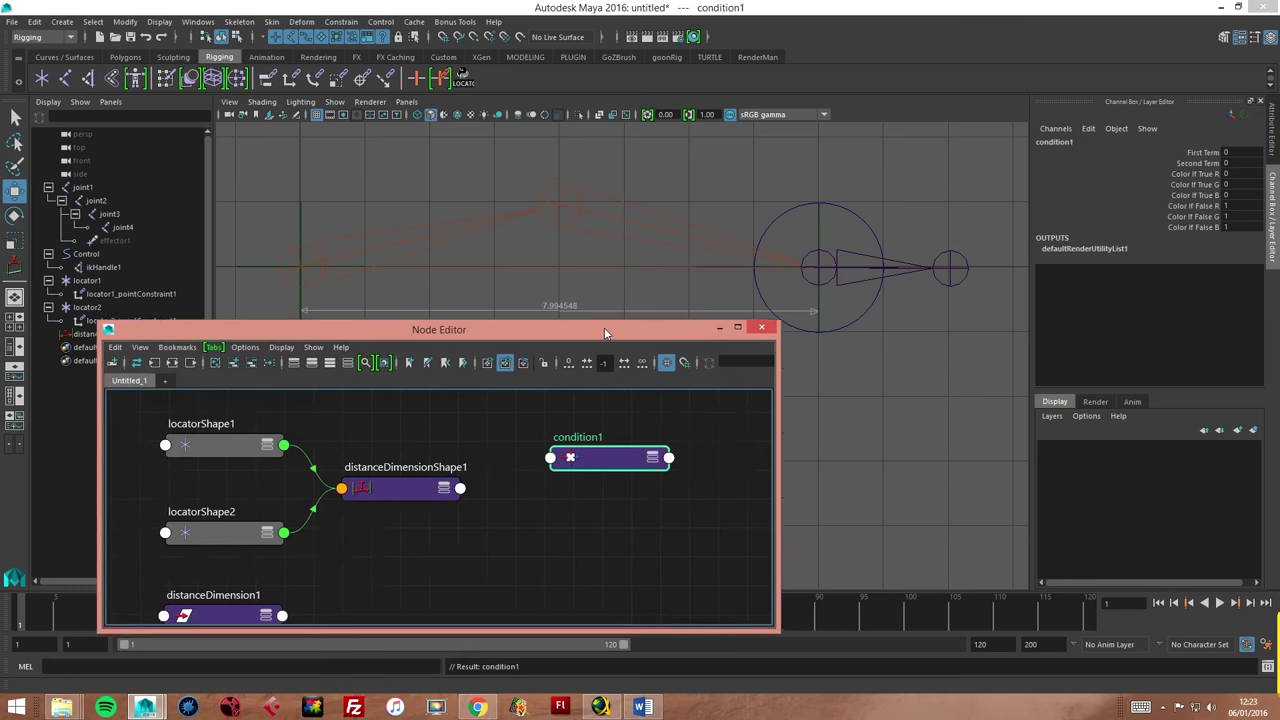
pyautogui.click(627, 536)
# Add a multiplyDivide1 node beneath condition1.
pyautogui.press('Tab')
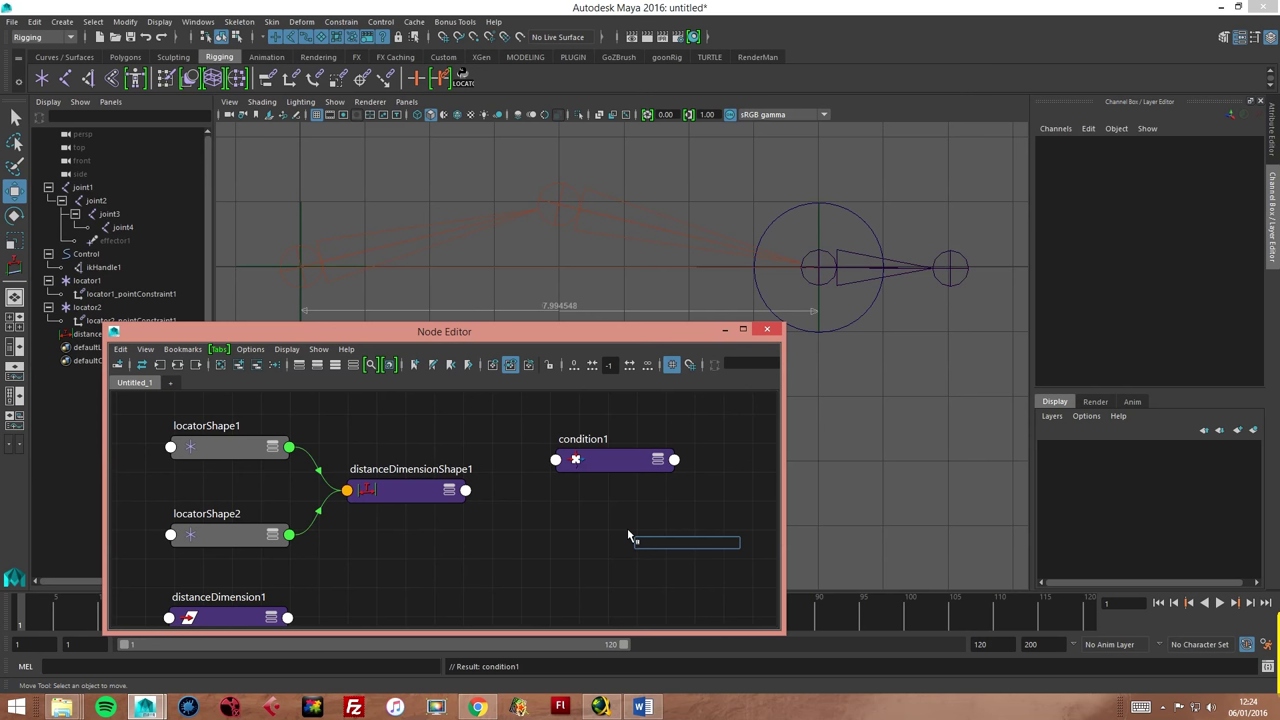
pyautogui.write('multipl')
pyautogui.click(660, 553)
pyautogui.press('Return')
pyautogui.moveTo(665, 545); pyautogui.dragTo(586, 535)
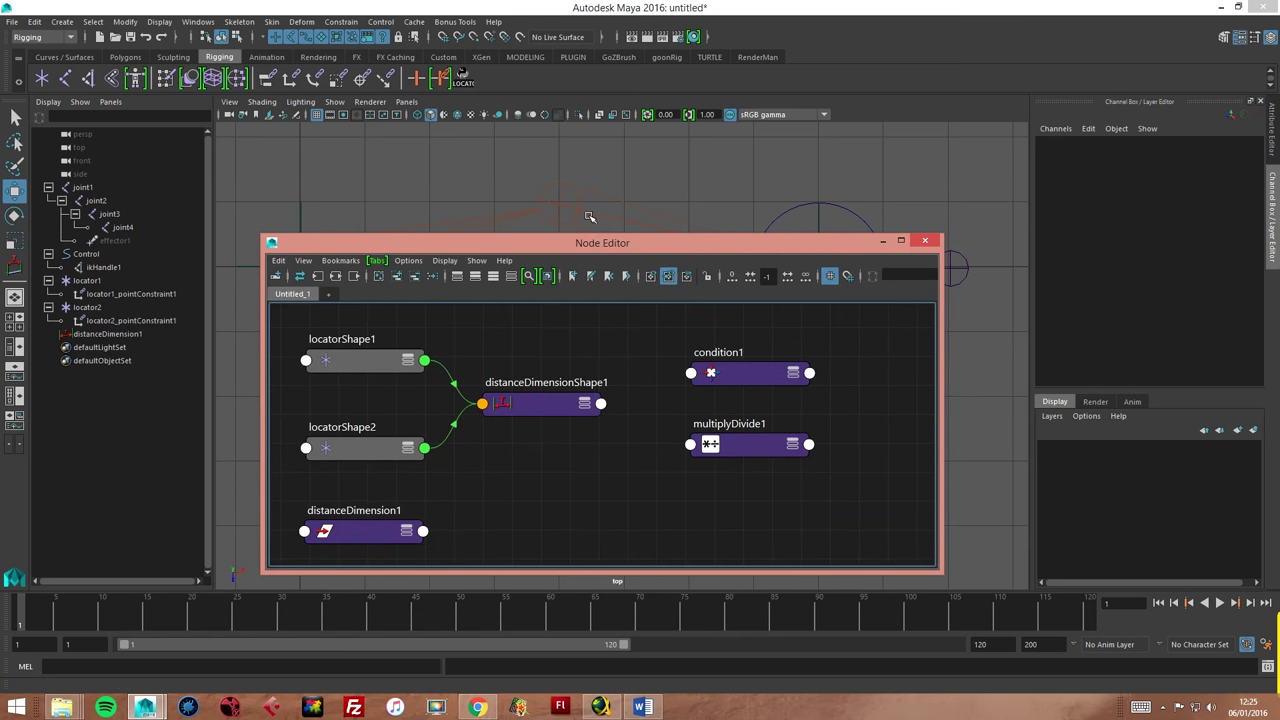
pyautogui.moveTo(614, 246); pyautogui.dragTo(590, 227)
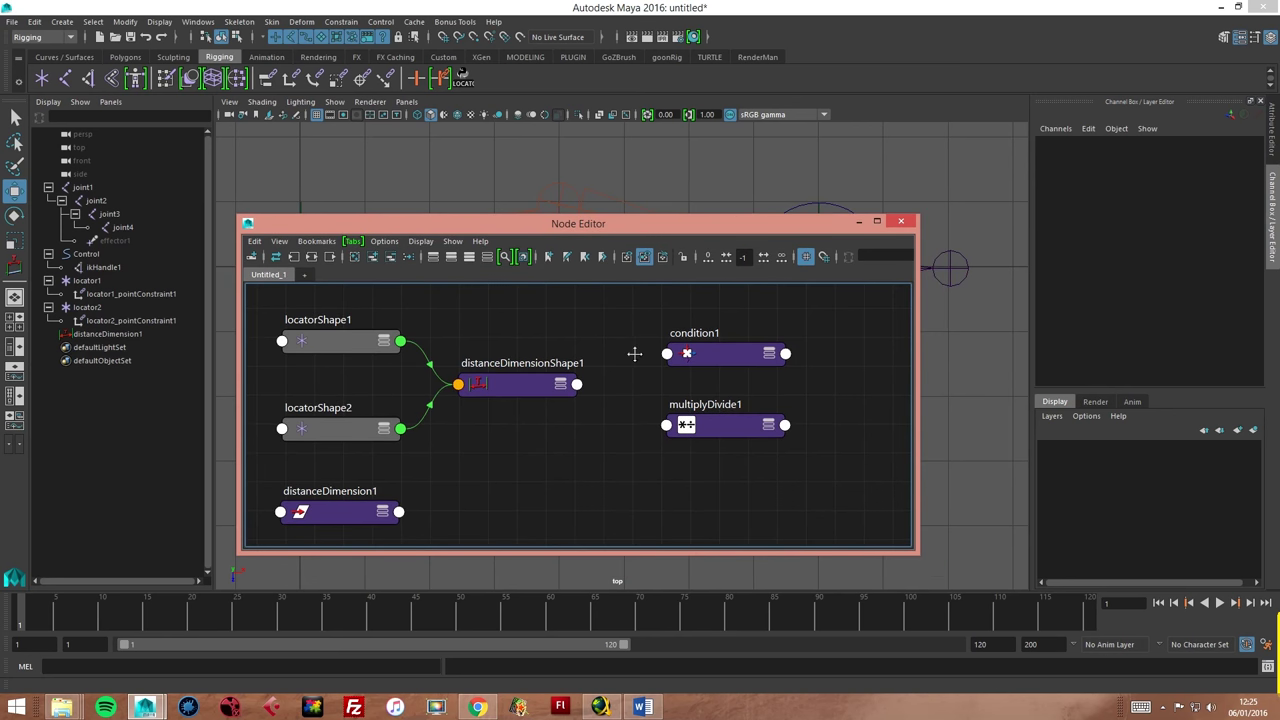
pyautogui.moveTo(633, 355); pyautogui.dragTo(633, 363, button='middle')
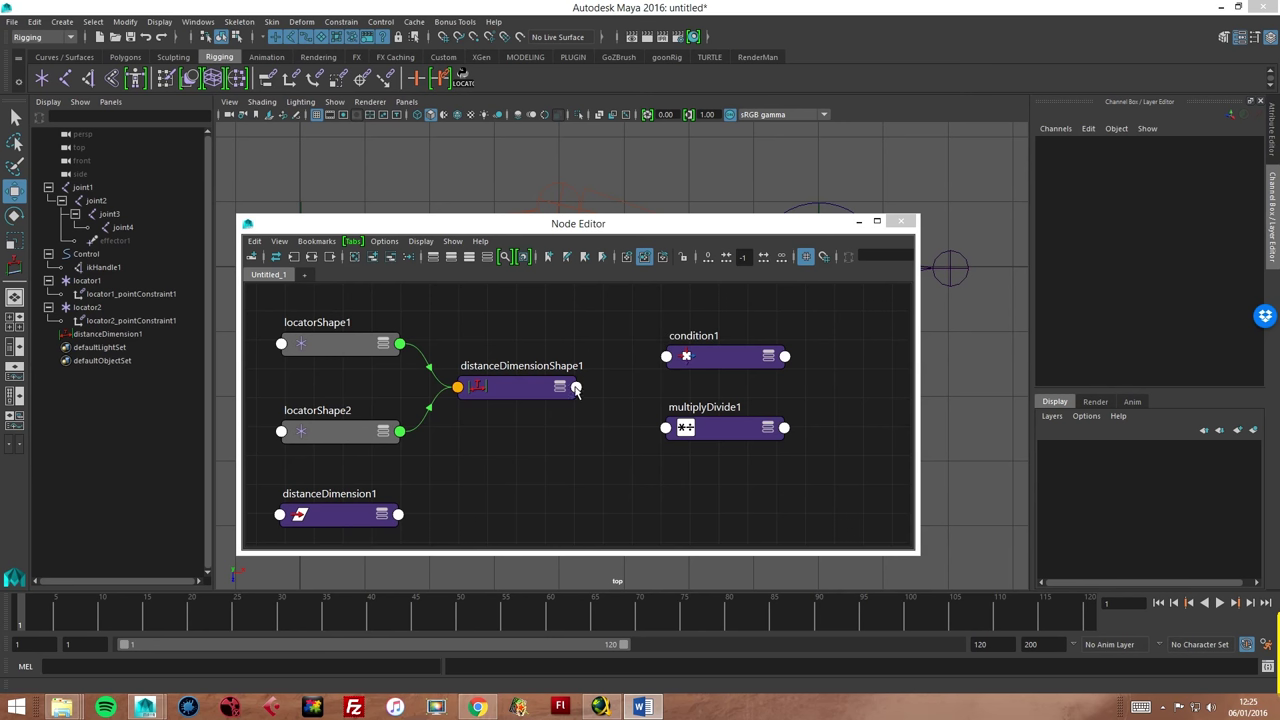
pyautogui.click(508, 390)
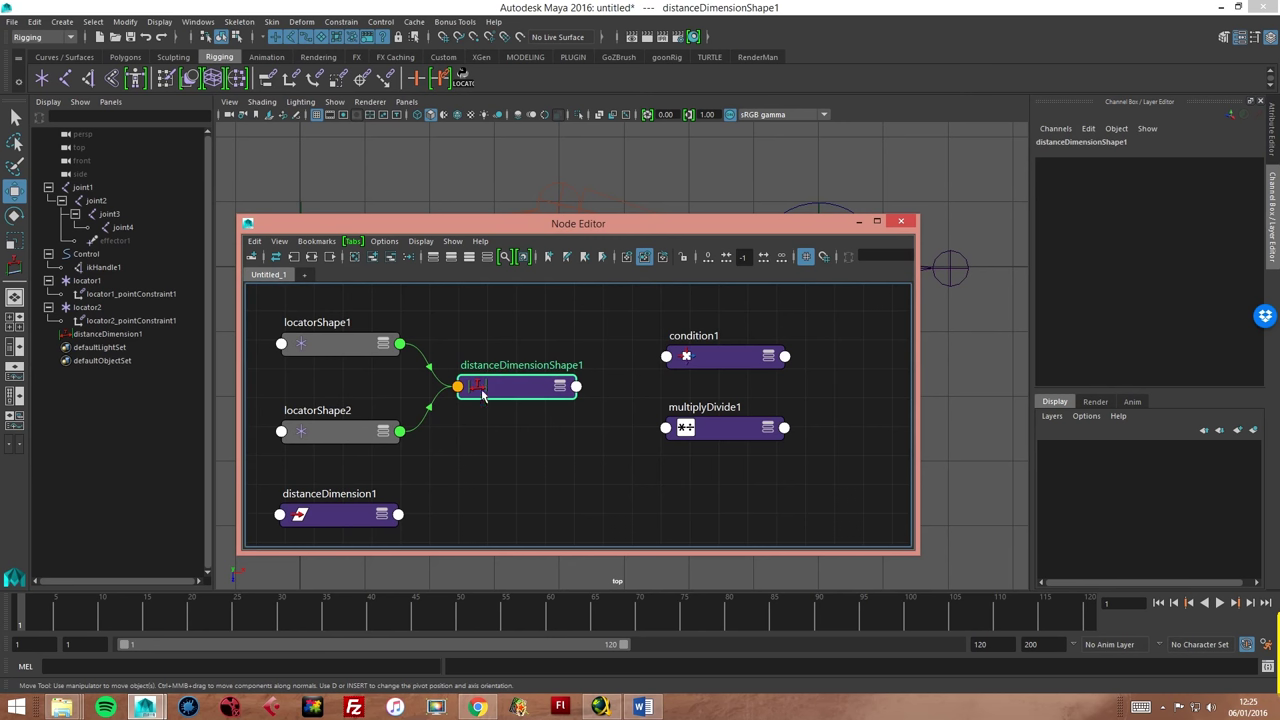
pyautogui.click(576, 387)
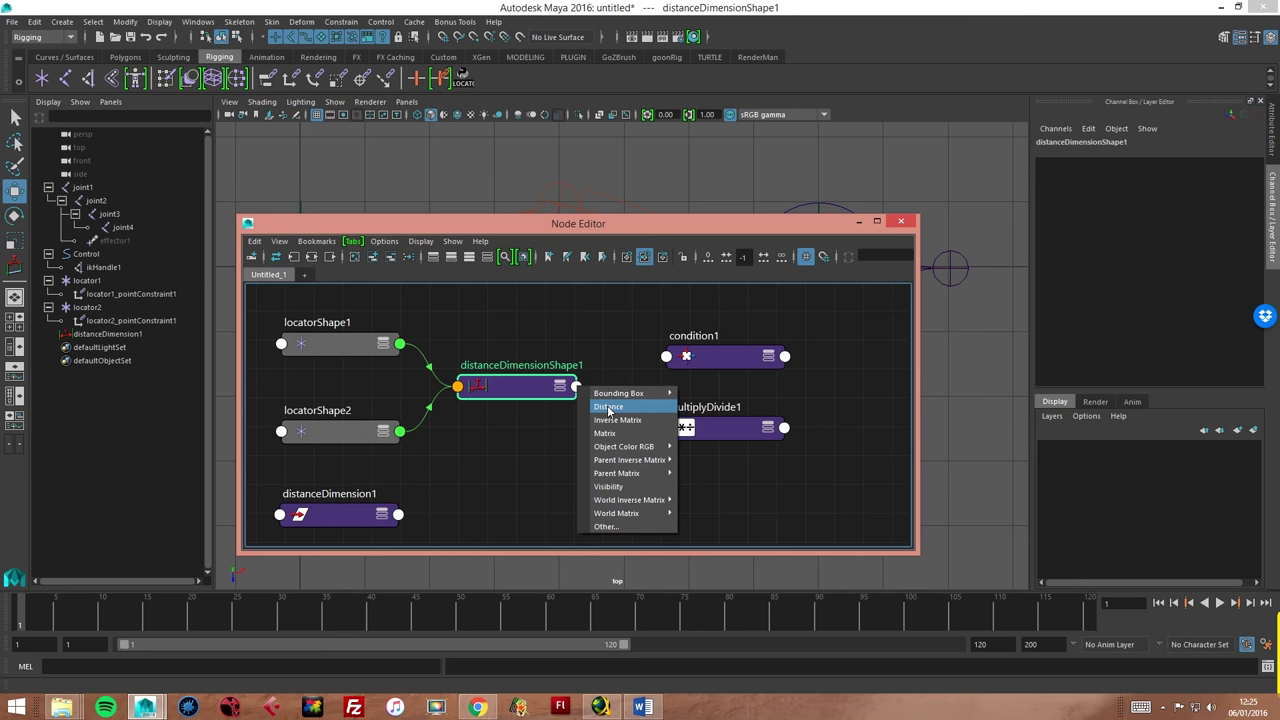
# Connect distanceDimensionShape1's distance to multiplyDivide1 Input 1X and condition1 First Term.
pyautogui.click(608, 410)
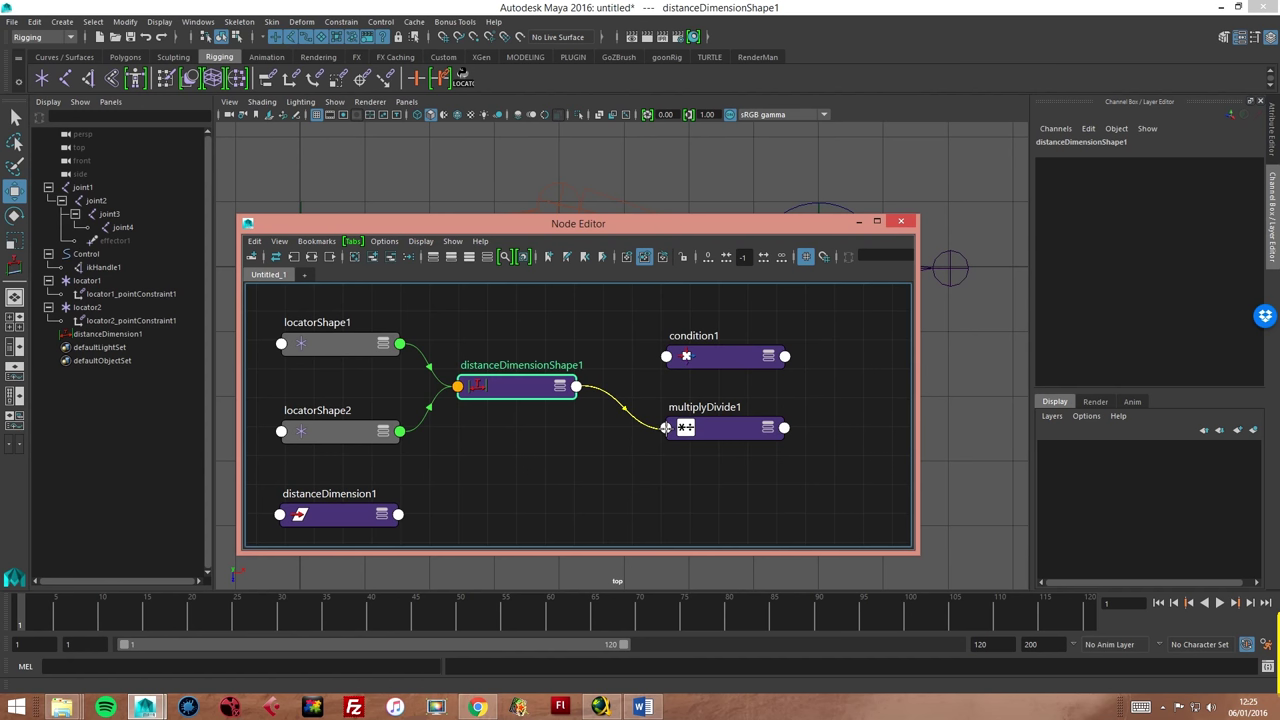
pyautogui.click(665, 428)
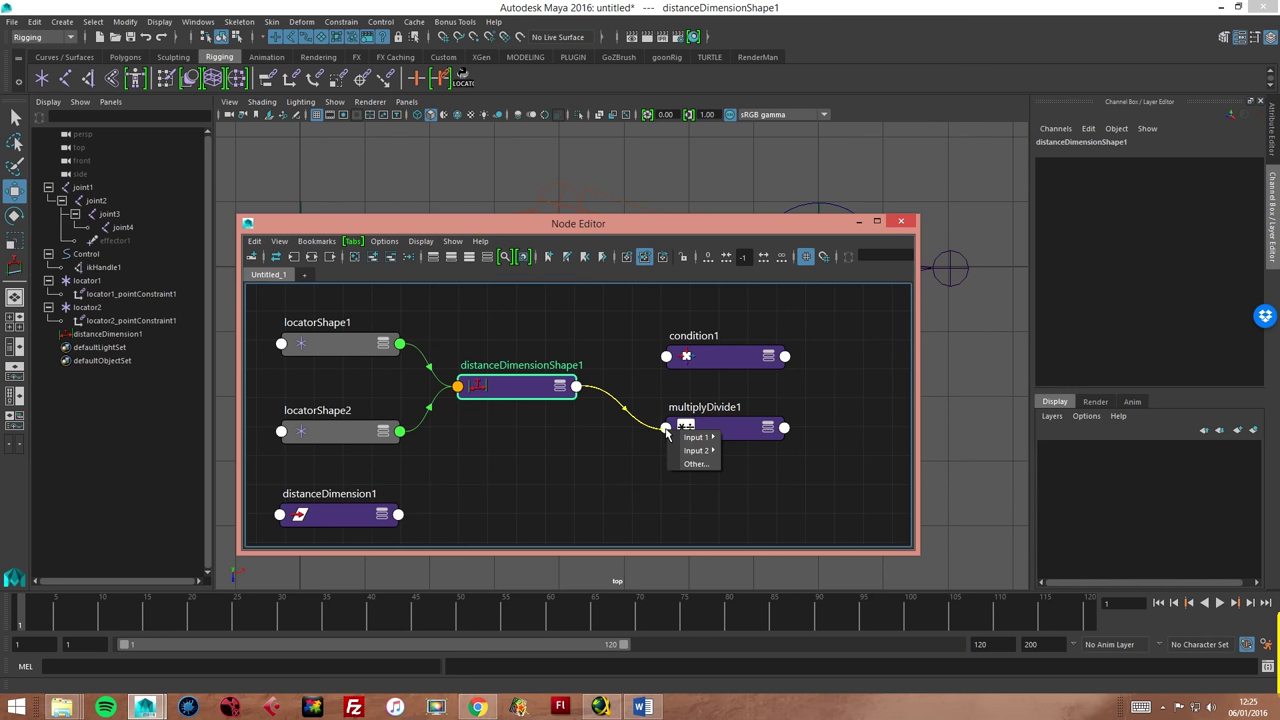
pyautogui.moveTo(697, 437)
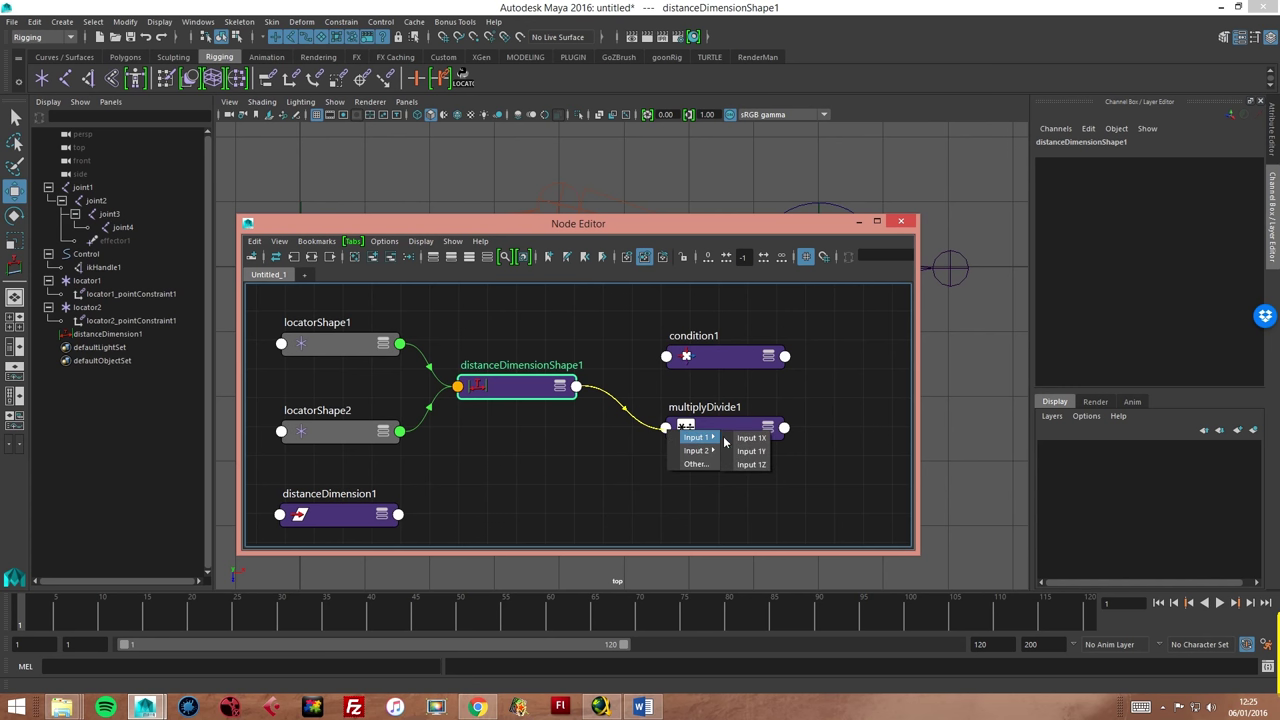
pyautogui.click(752, 438)
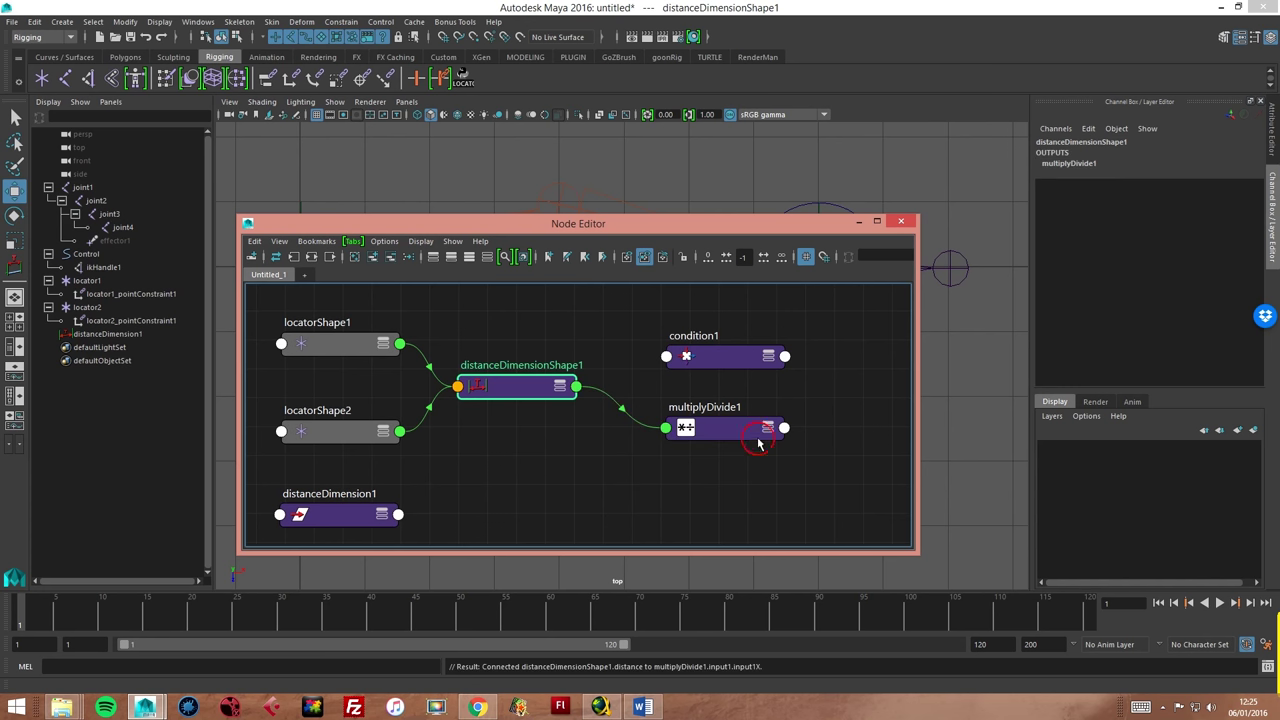
pyautogui.click(577, 391)
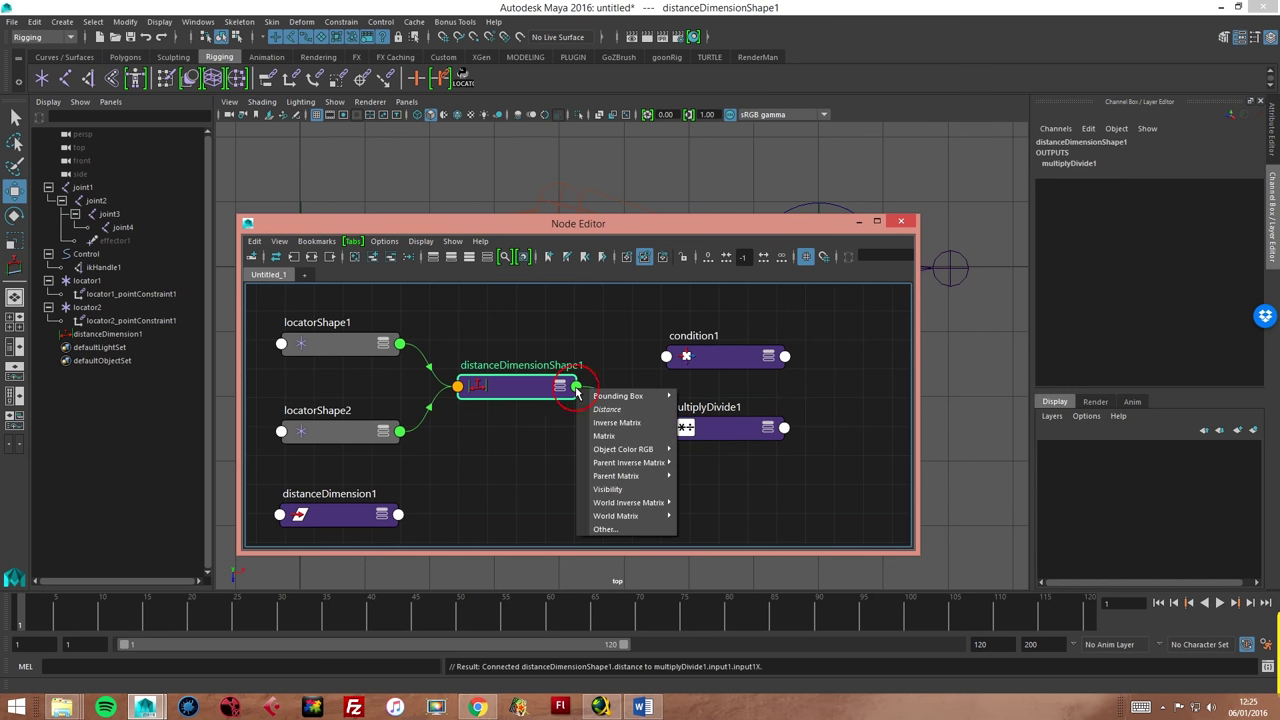
pyautogui.click(614, 411)
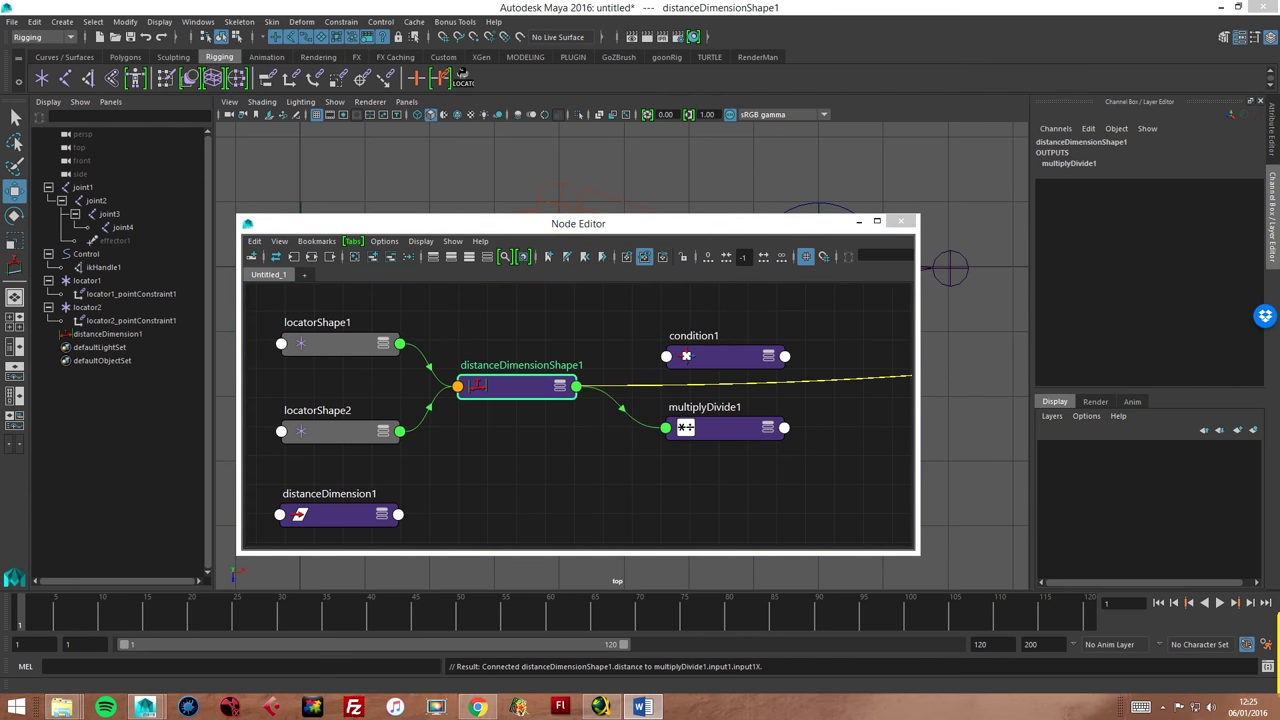
pyautogui.click(666, 356)
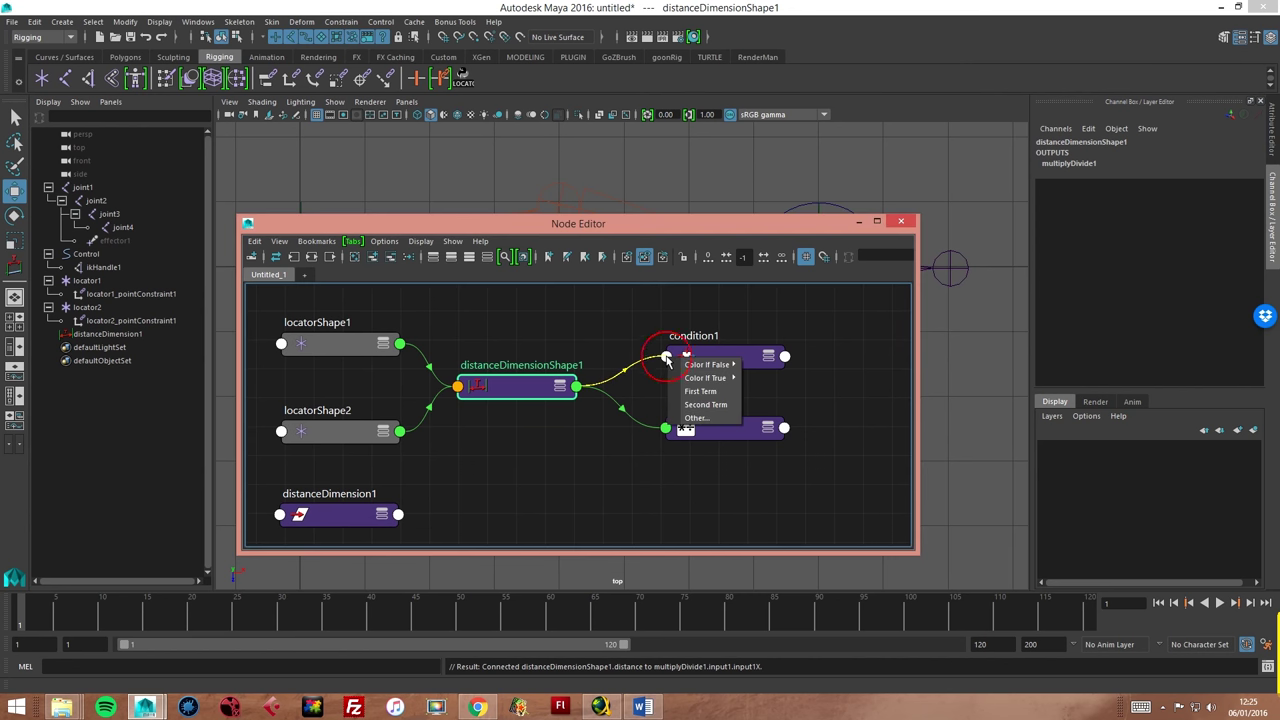
pyautogui.click(694, 393)
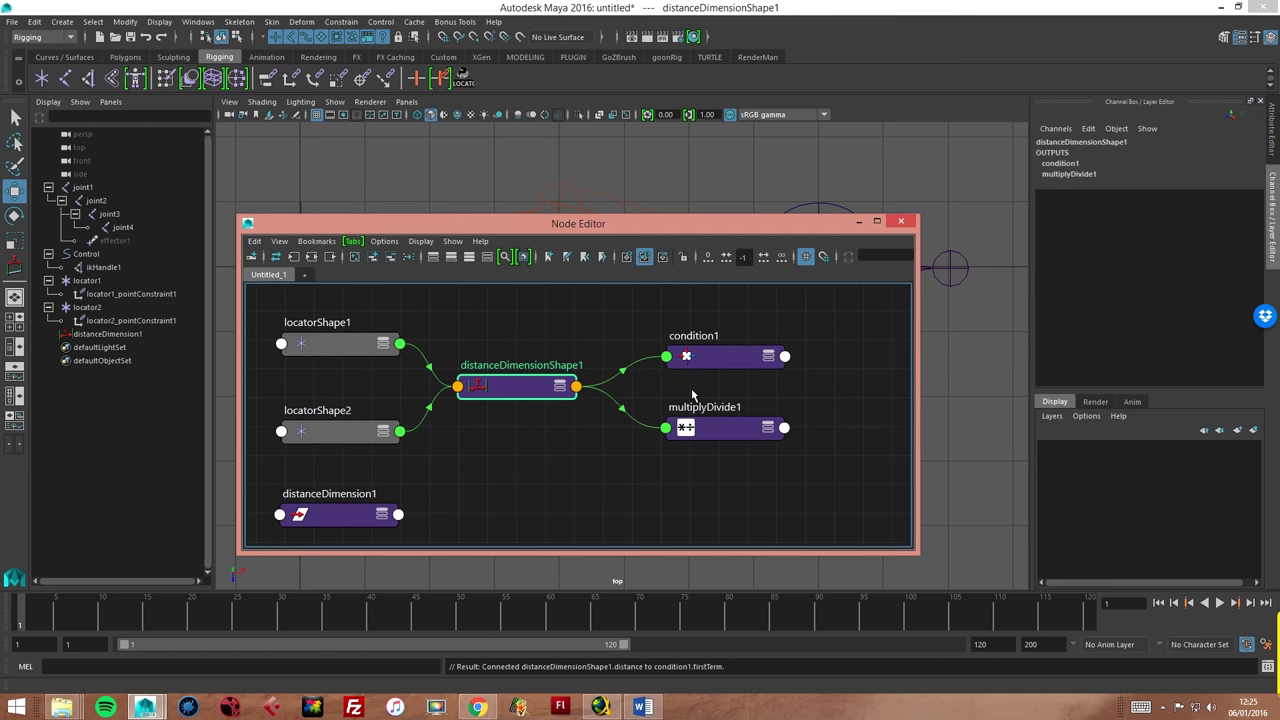
# Spread the nodes apart: multiplyDivide1 lower left, condition1 upper right.
pyautogui.keyDown('alt'); pyautogui.moveTo(838, 403); pyautogui.dragTo(740, 431, button='middle'); pyautogui.keyUp('alt')
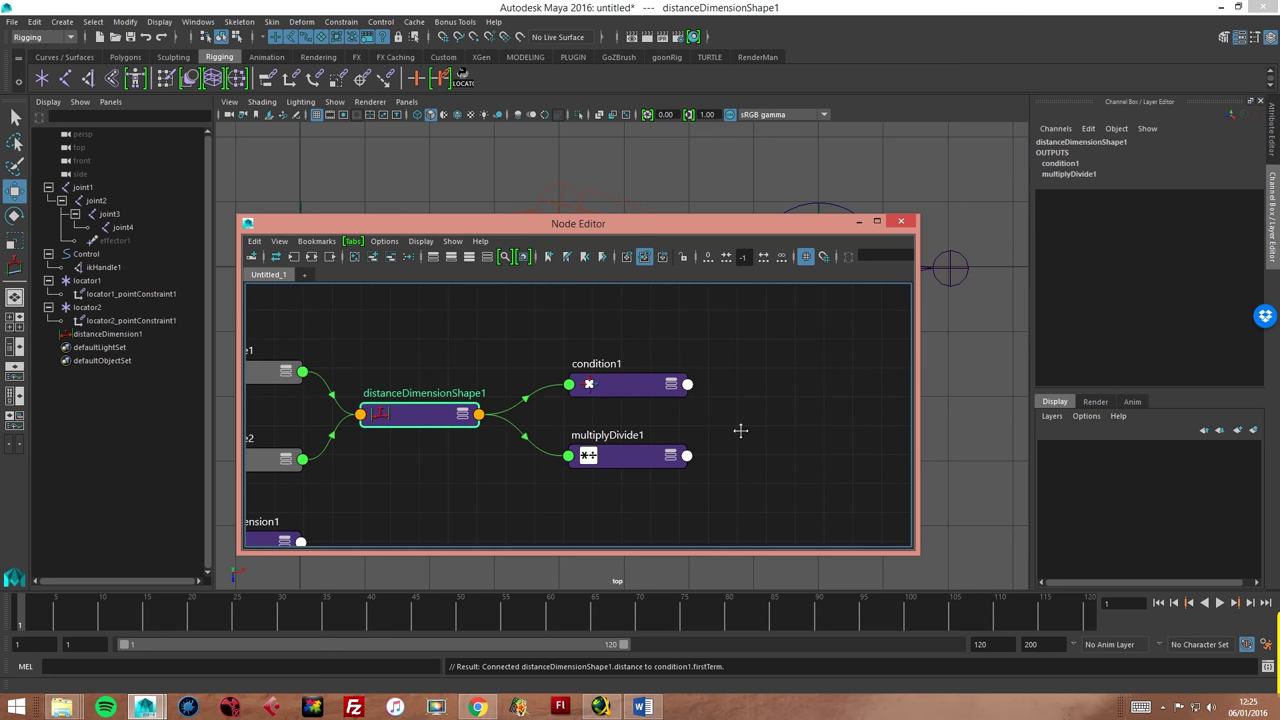
pyautogui.moveTo(628, 451); pyautogui.dragTo(628, 486)
pyautogui.moveTo(614, 388); pyautogui.dragTo(614, 361)
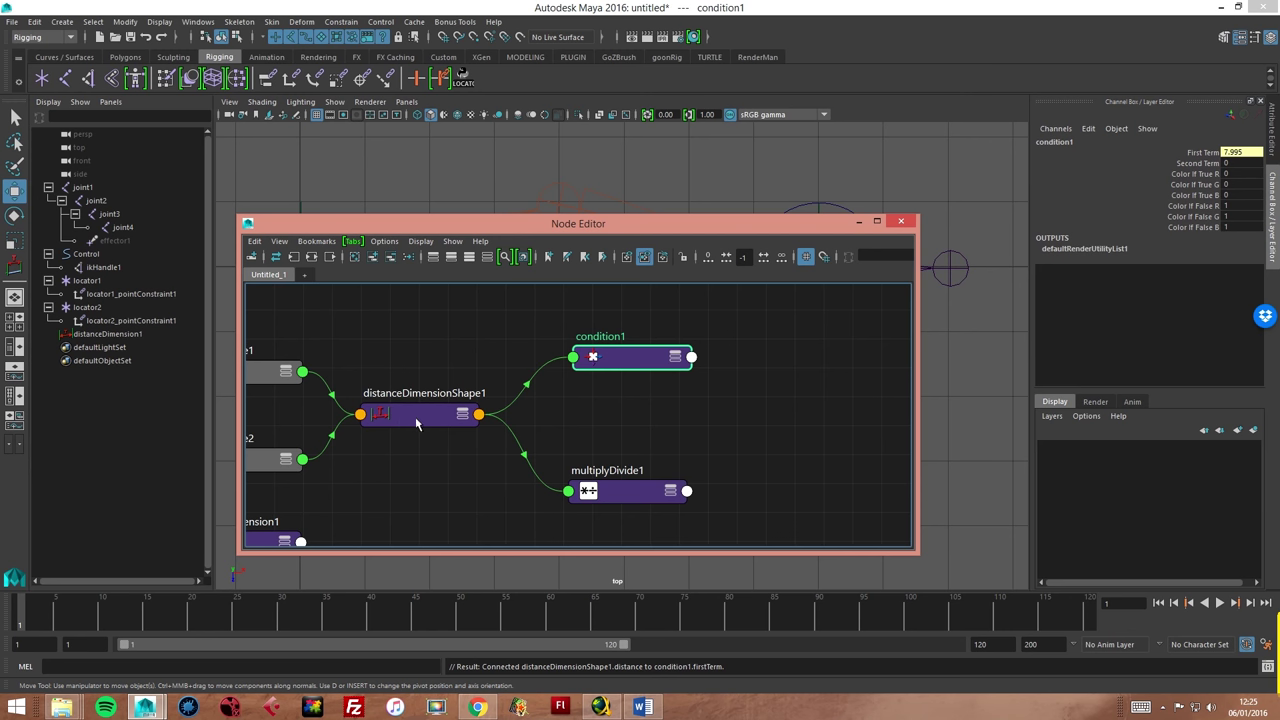
pyautogui.moveTo(627, 495); pyautogui.dragTo(593, 501)
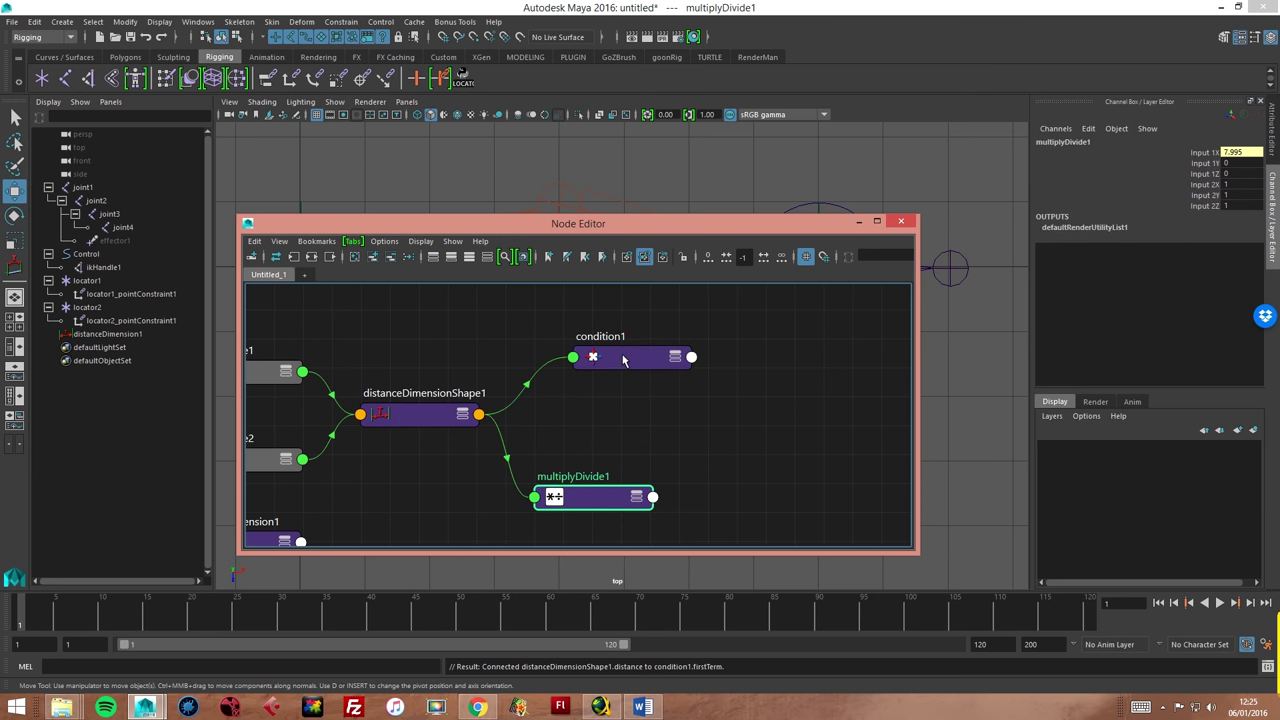
pyautogui.moveTo(623, 358); pyautogui.dragTo(655, 349)
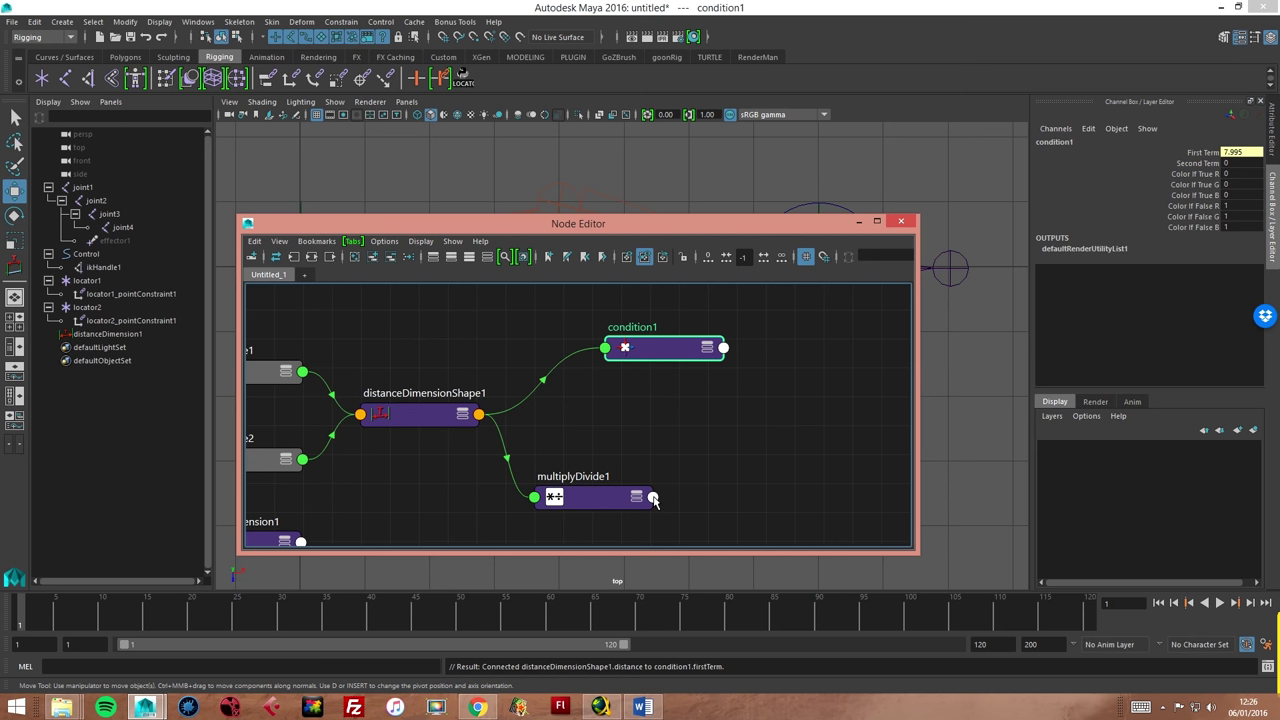
# Wire multiplyDivide1 Output X into condition1 Color If True R and move multiplyDivide1 closer.
pyautogui.click(462, 76)
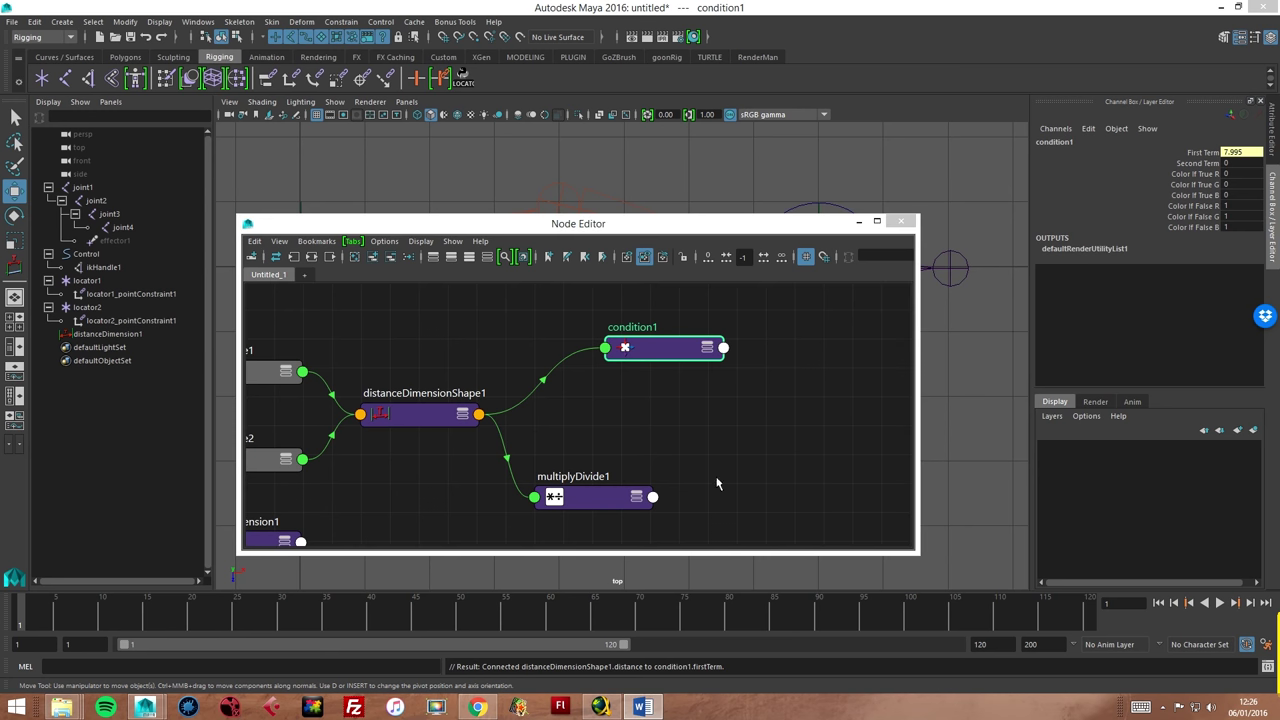
pyautogui.click(652, 497)
pyautogui.moveTo(685, 545)
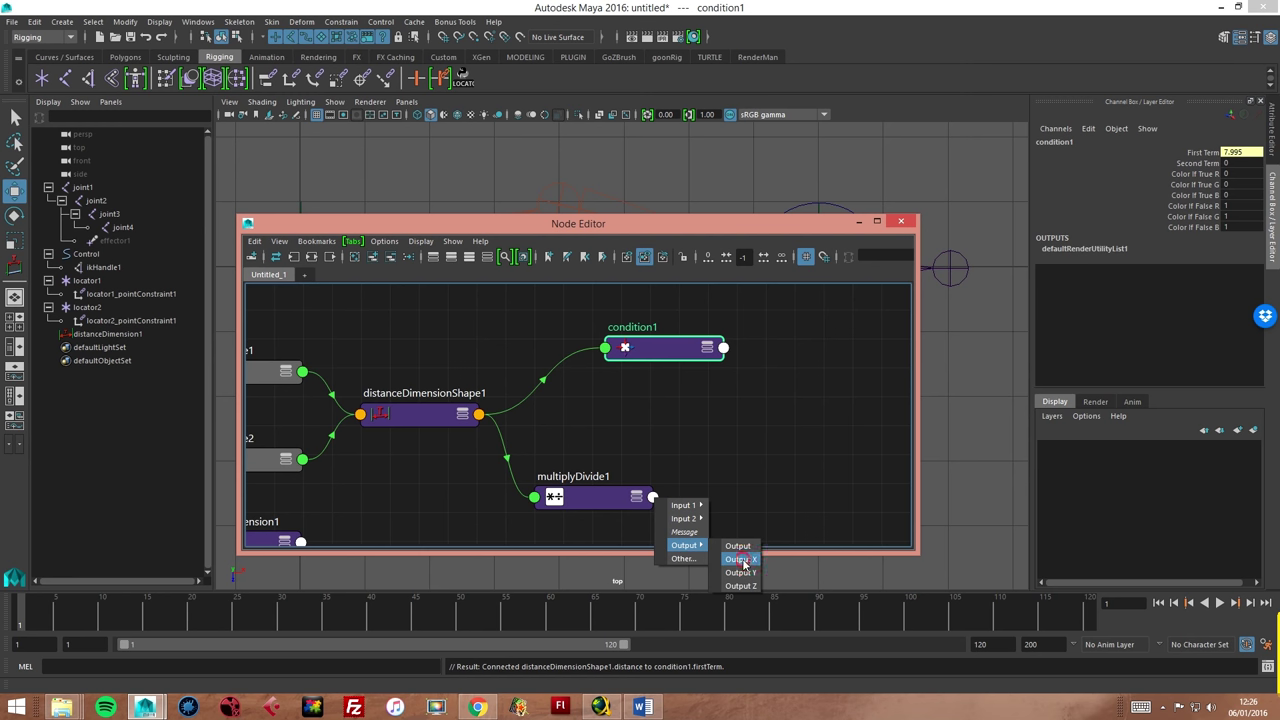
pyautogui.click(744, 561)
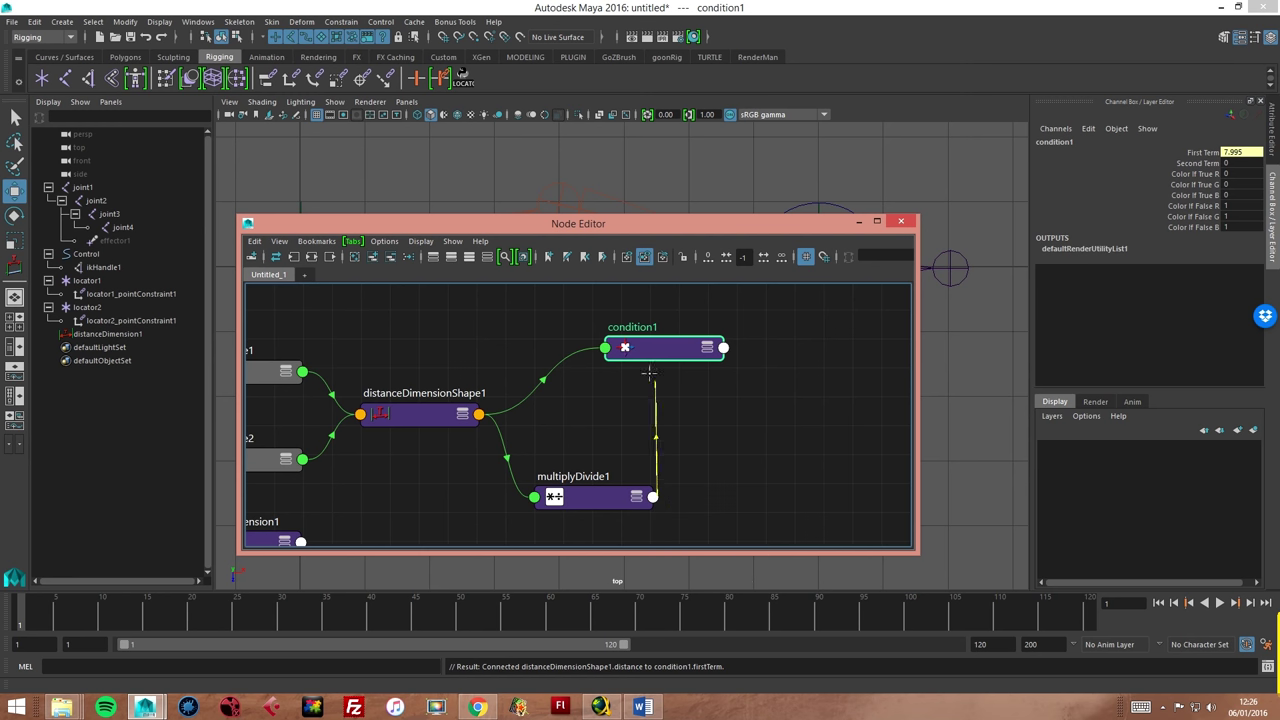
pyautogui.click(605, 348)
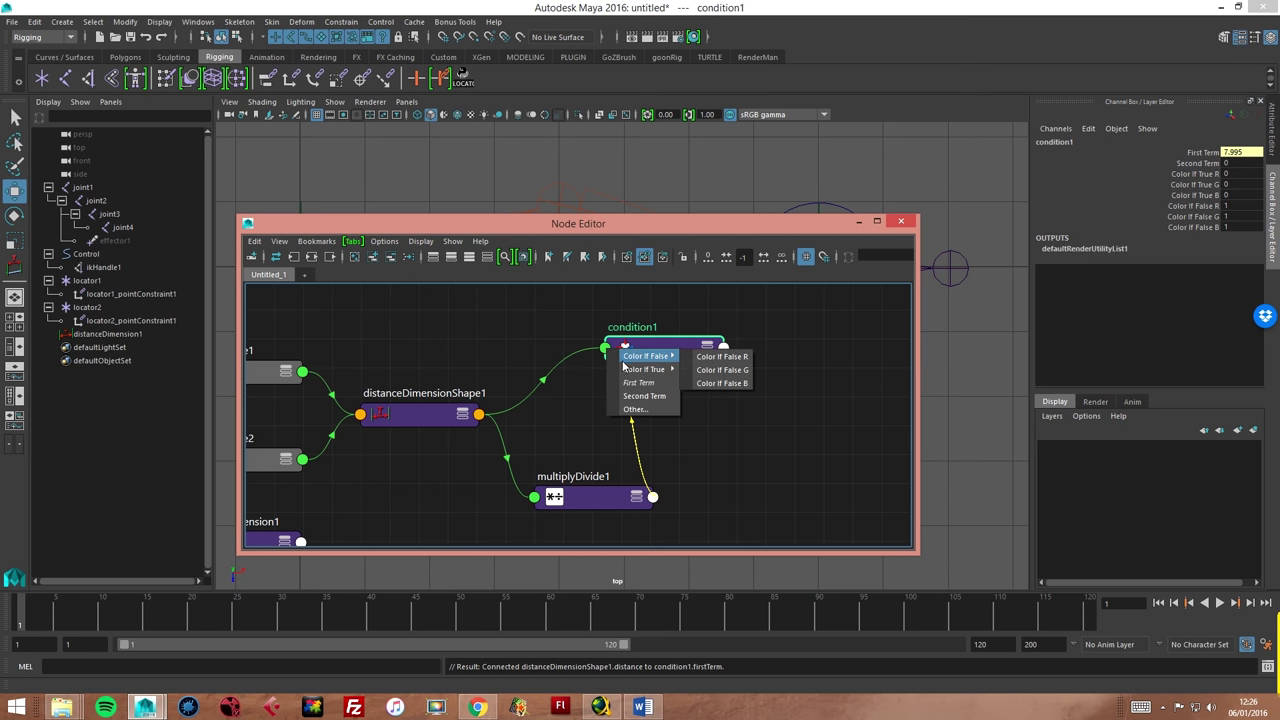
pyautogui.moveTo(645, 369)
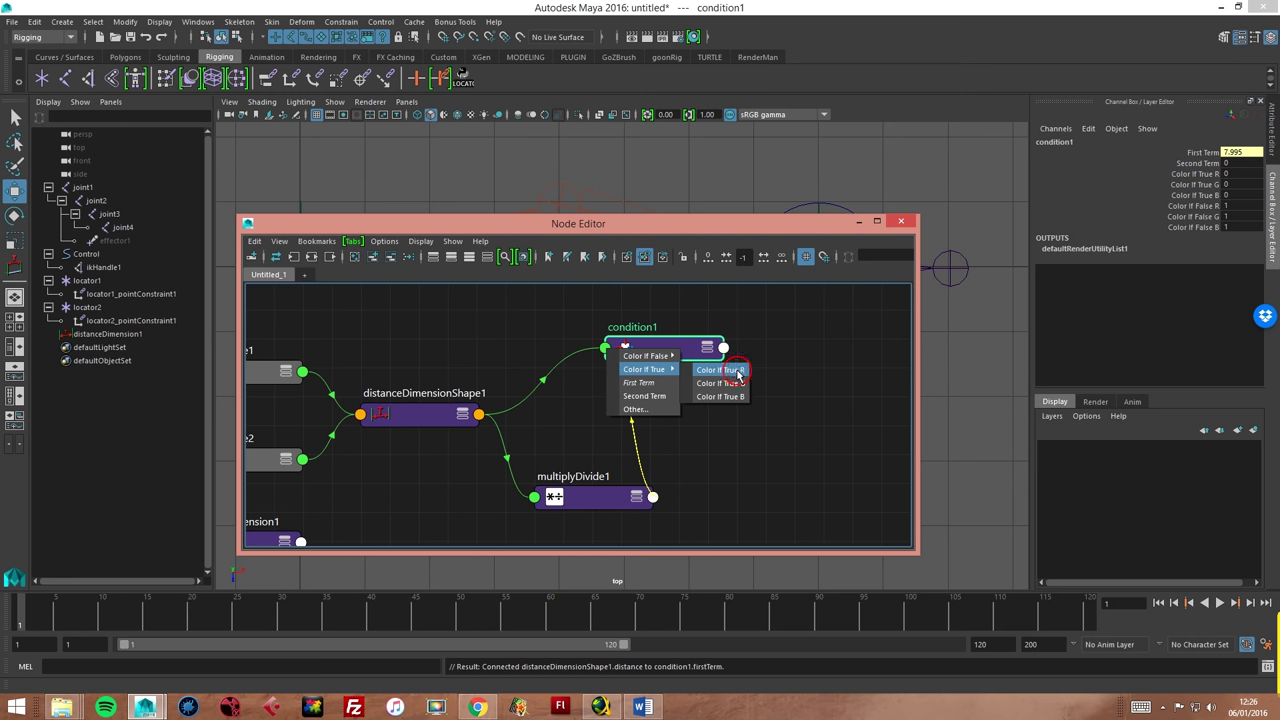
pyautogui.click(736, 372)
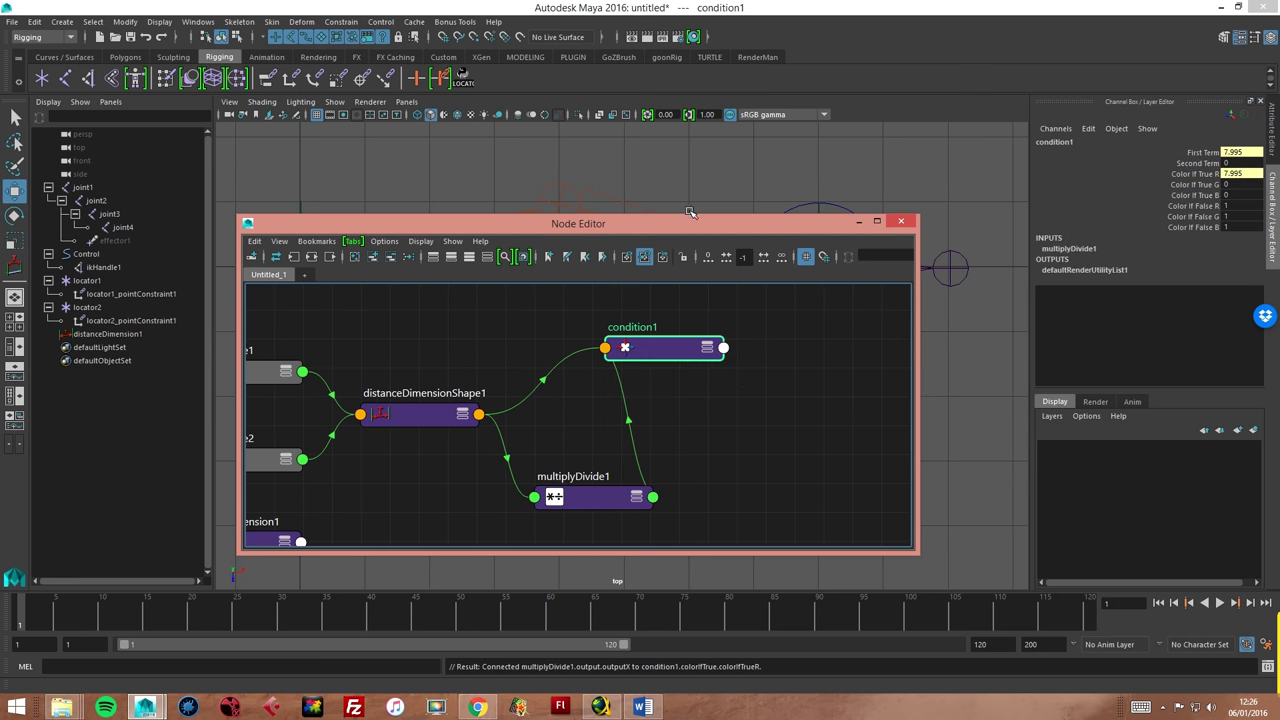
pyautogui.moveTo(695, 226); pyautogui.dragTo(682, 227)
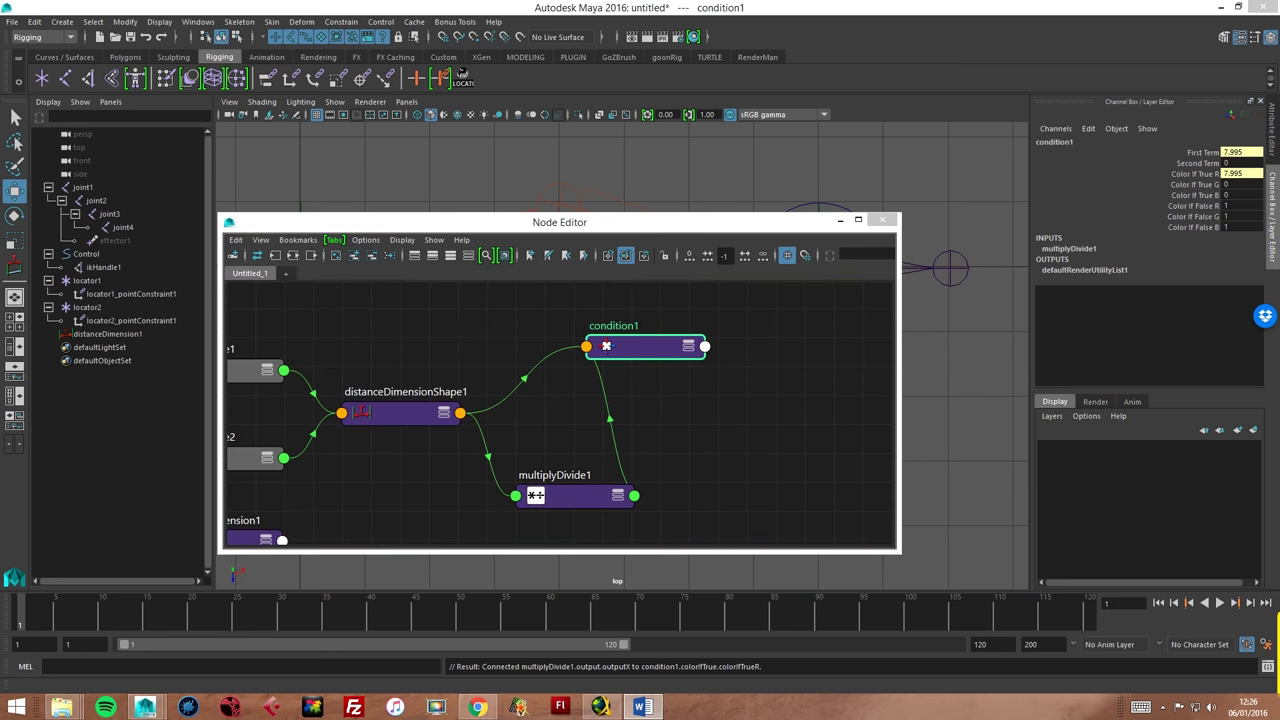
pyautogui.moveTo(571, 501); pyautogui.dragTo(580, 466)
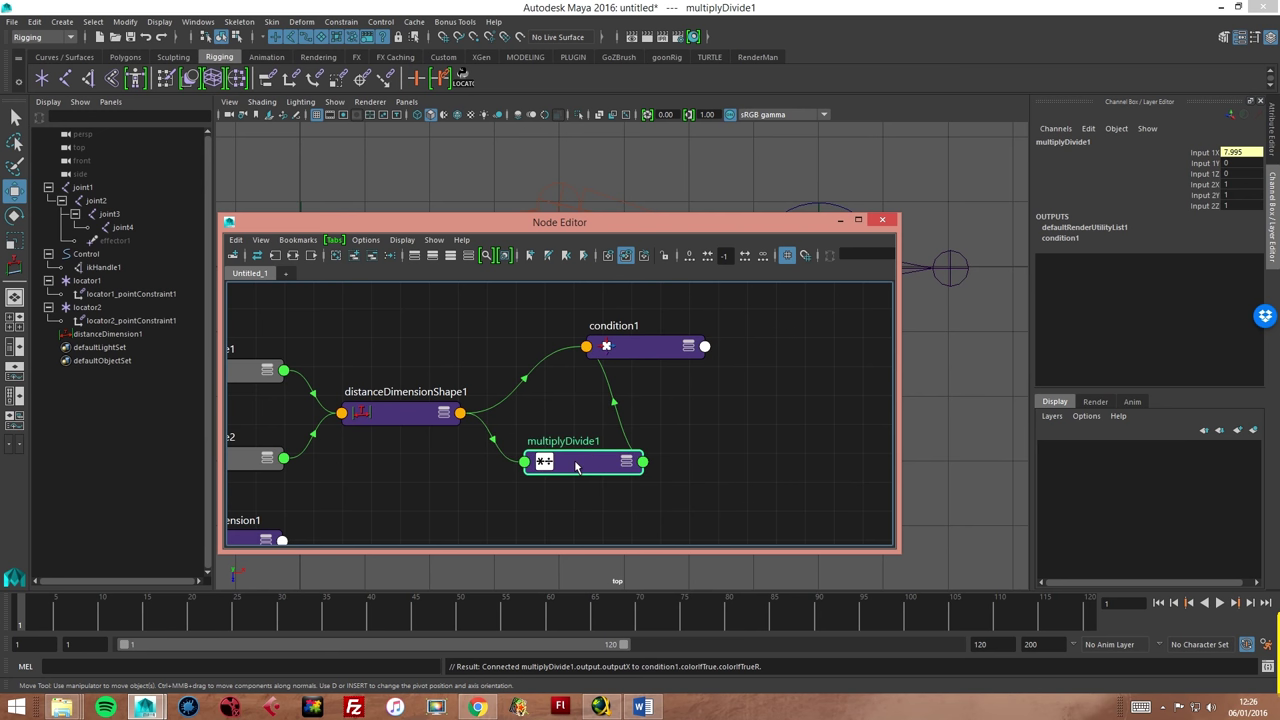
# Set multiplyDivide1's Operation to Divide.
pyautogui.doubleClick(576, 467)
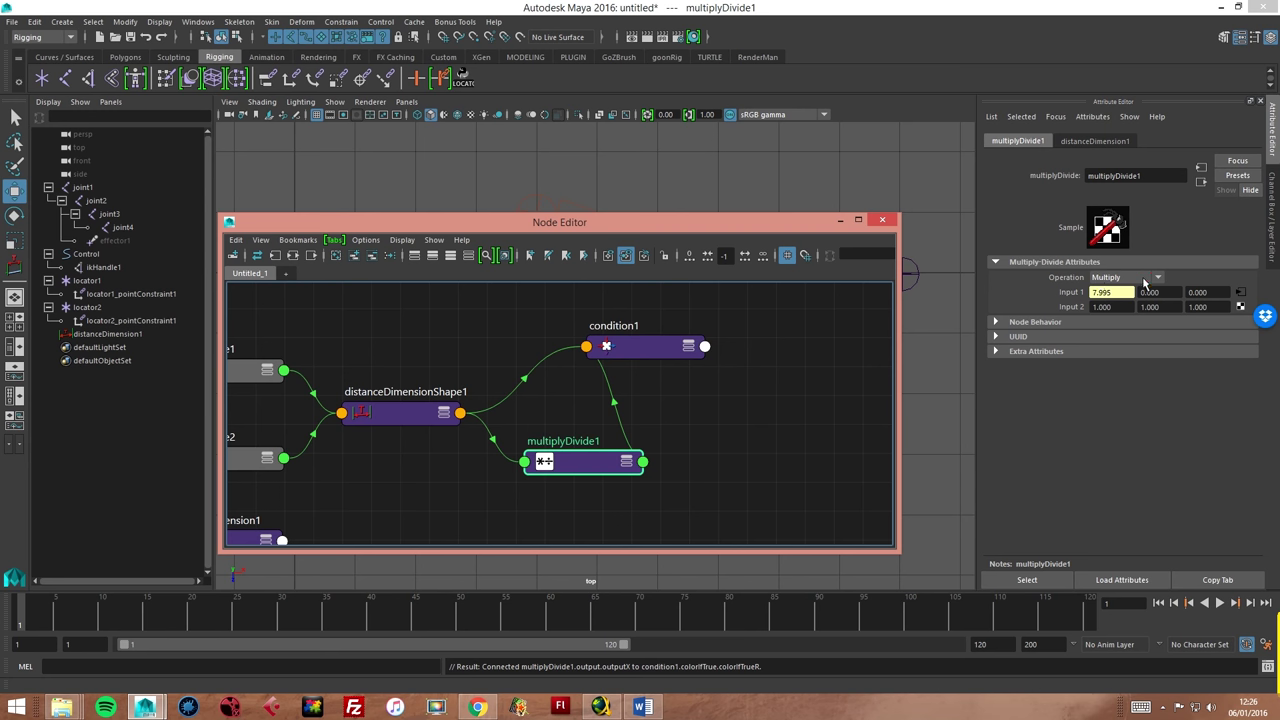
pyautogui.click(1145, 278)
pyautogui.click(1110, 319)
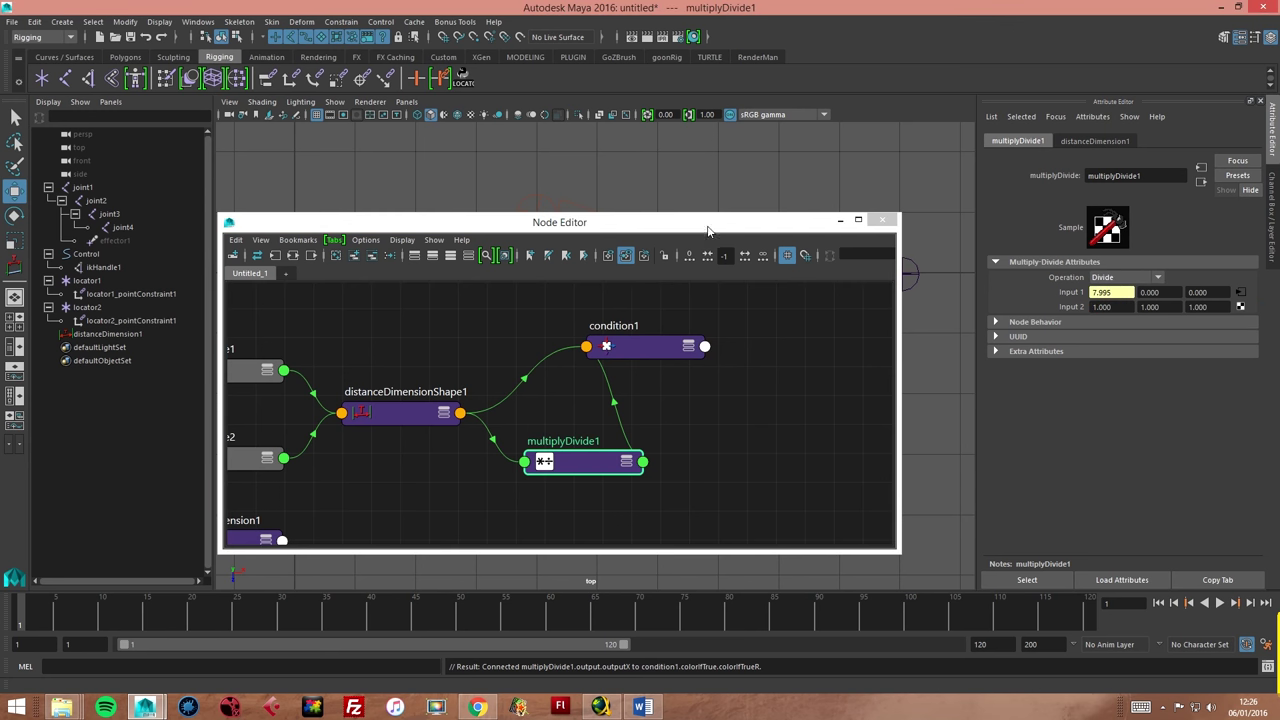
# Set condition1's Operation to Greater Than.
pyautogui.moveTo(706, 228); pyautogui.dragTo(679, 232)
pyautogui.moveTo(607, 355); pyautogui.dragTo(560, 367)
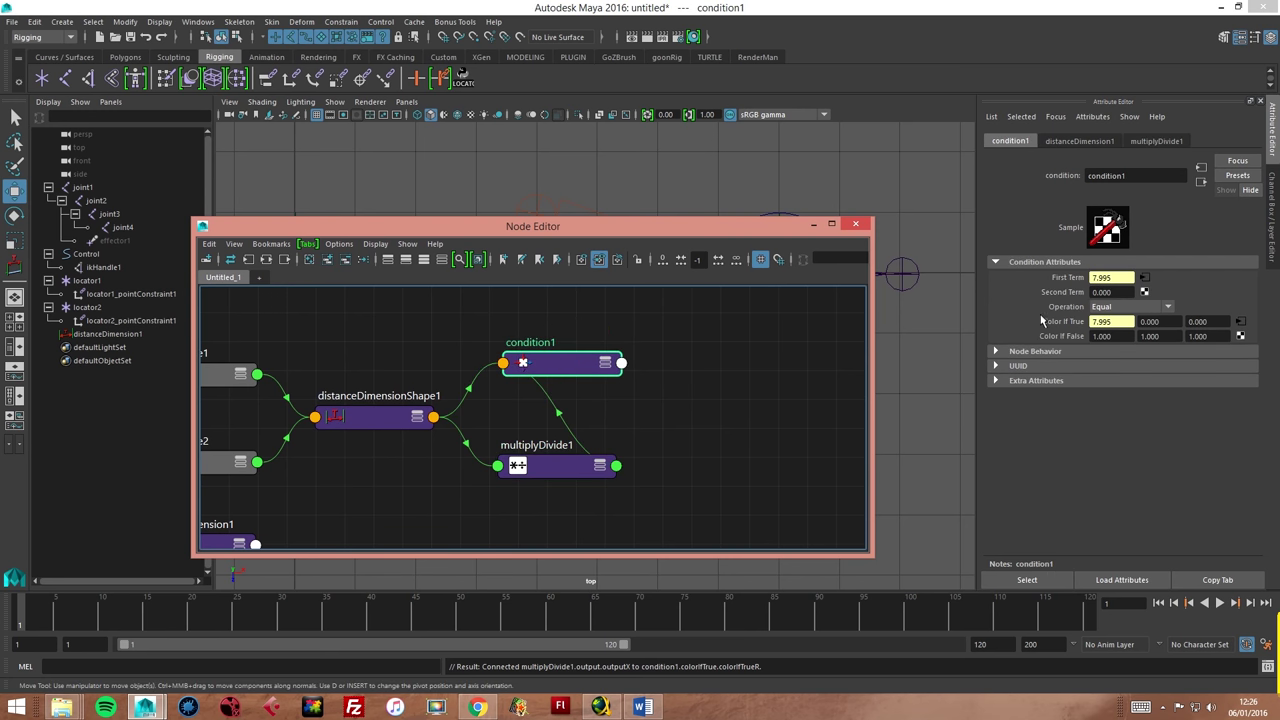
pyautogui.click(1138, 310)
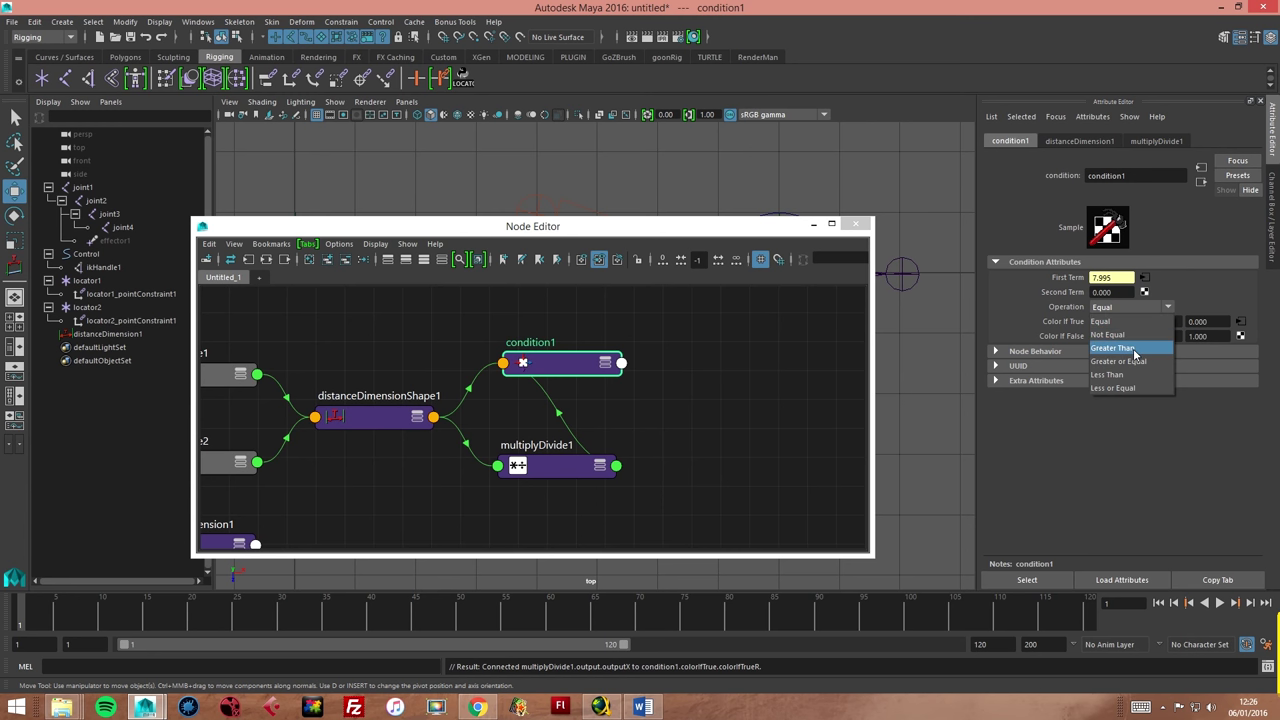
pyautogui.click(1133, 348)
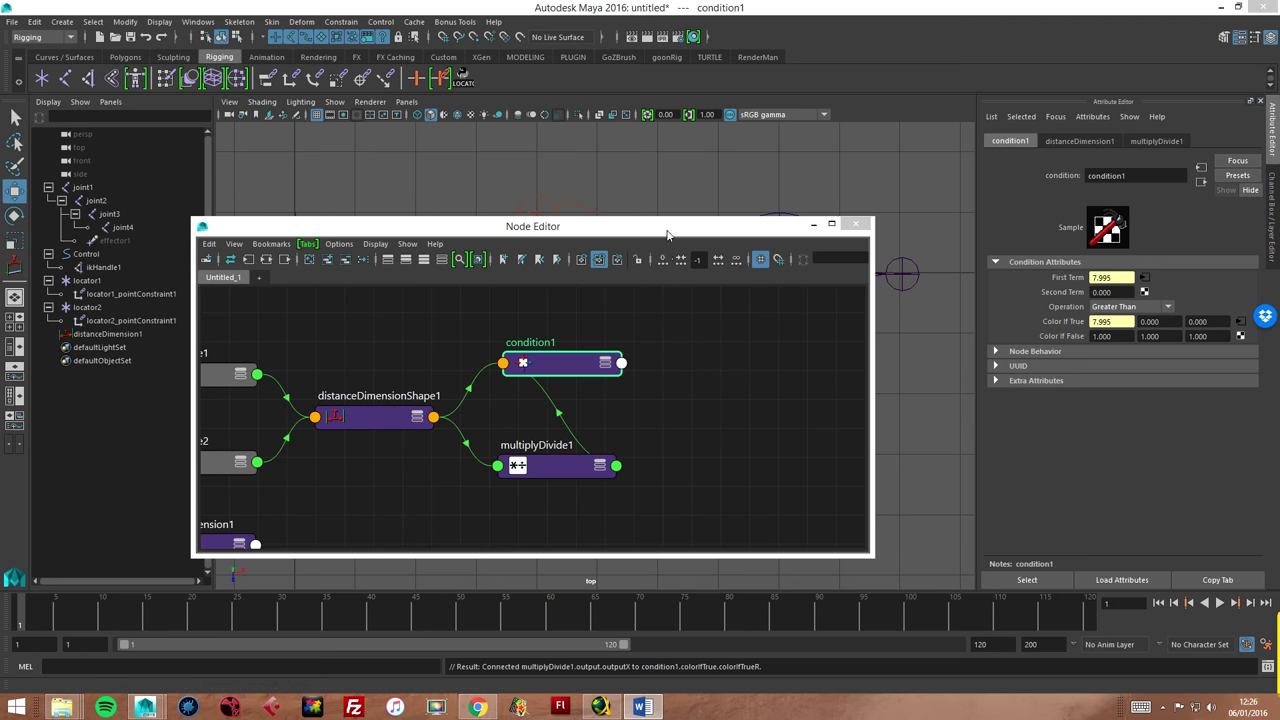
pyautogui.moveTo(670, 226); pyautogui.dragTo(621, 355)
# Nudge the Control circle right to stretch the distance to about 8.226, then inspect condition1.
pyautogui.keyDown('alt'); pyautogui.moveTo(621, 355); pyautogui.dragTo(628, 326, button='middle'); pyautogui.keyUp('alt')
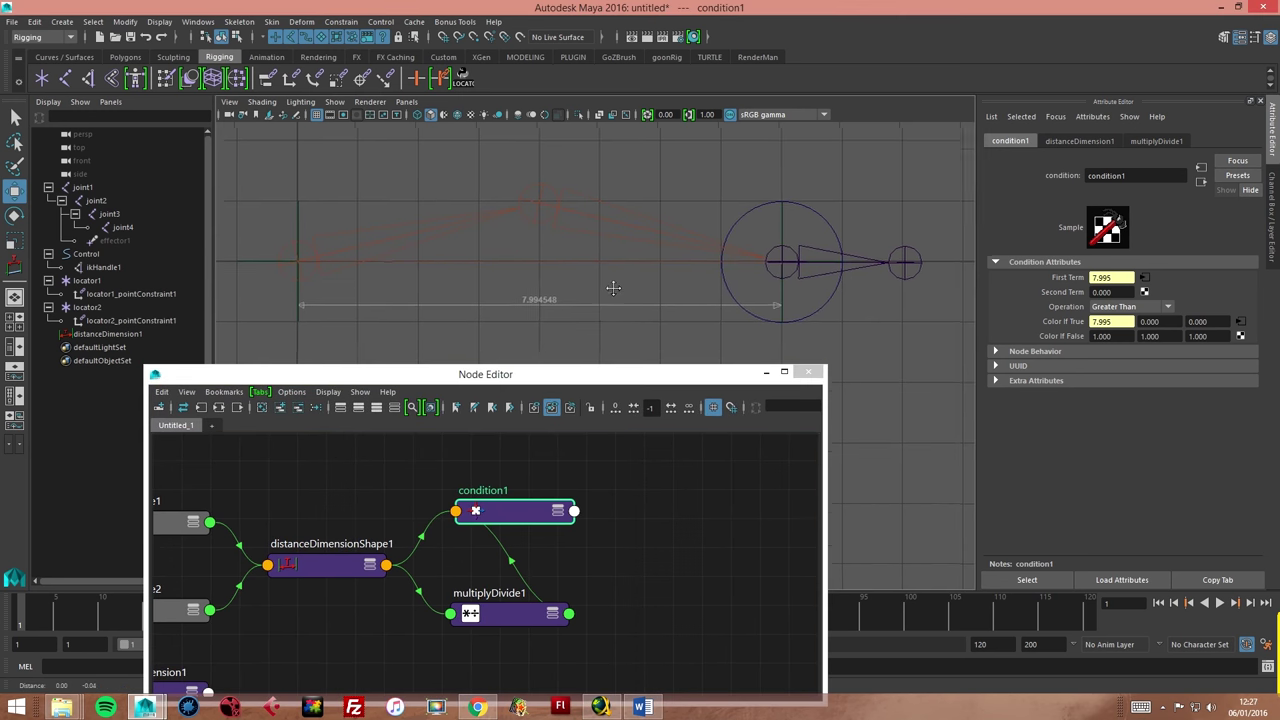
pyautogui.moveTo(597, 376)
pyautogui.mouseDown()
pyautogui.moveTo(542, 340)
pyautogui.moveTo(541, 367)
pyautogui.mouseUp()
pyautogui.moveTo(727, 188)
pyautogui.mouseDown()
pyautogui.moveTo(759, 207)
pyautogui.moveTo(745, 193)
pyautogui.mouseUp()
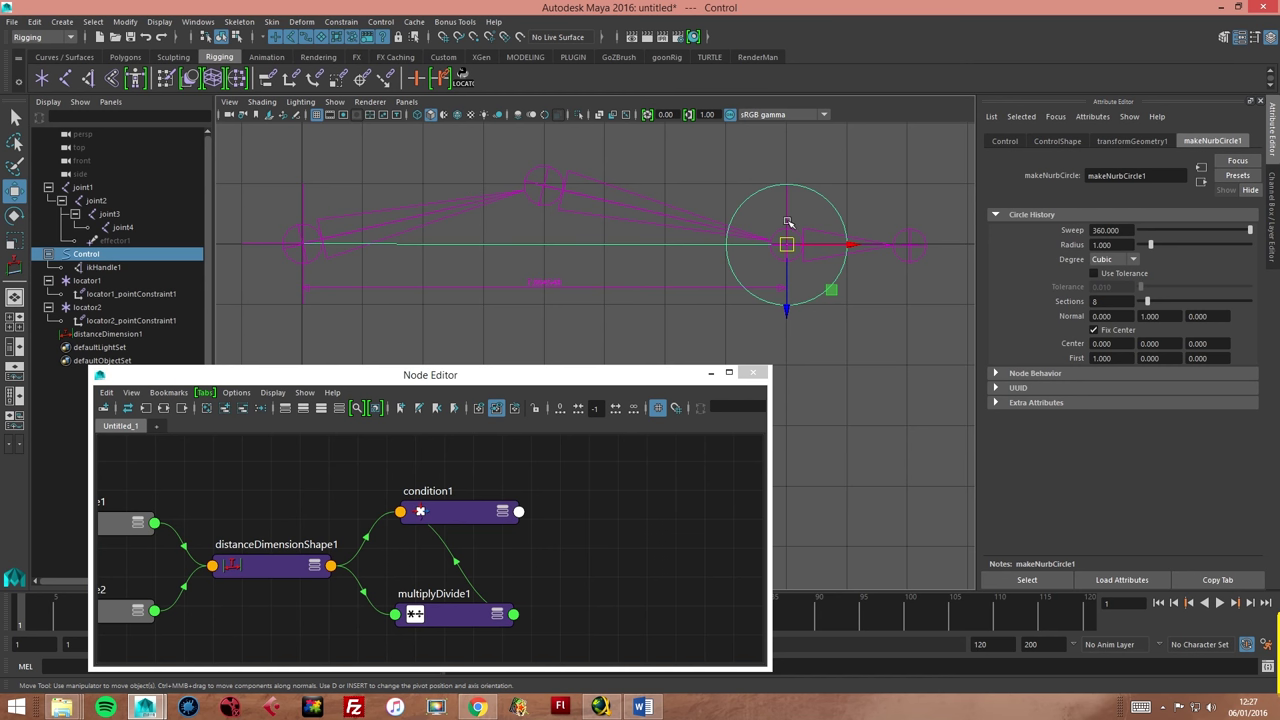
pyautogui.moveTo(849, 245); pyautogui.dragTo(865, 248)
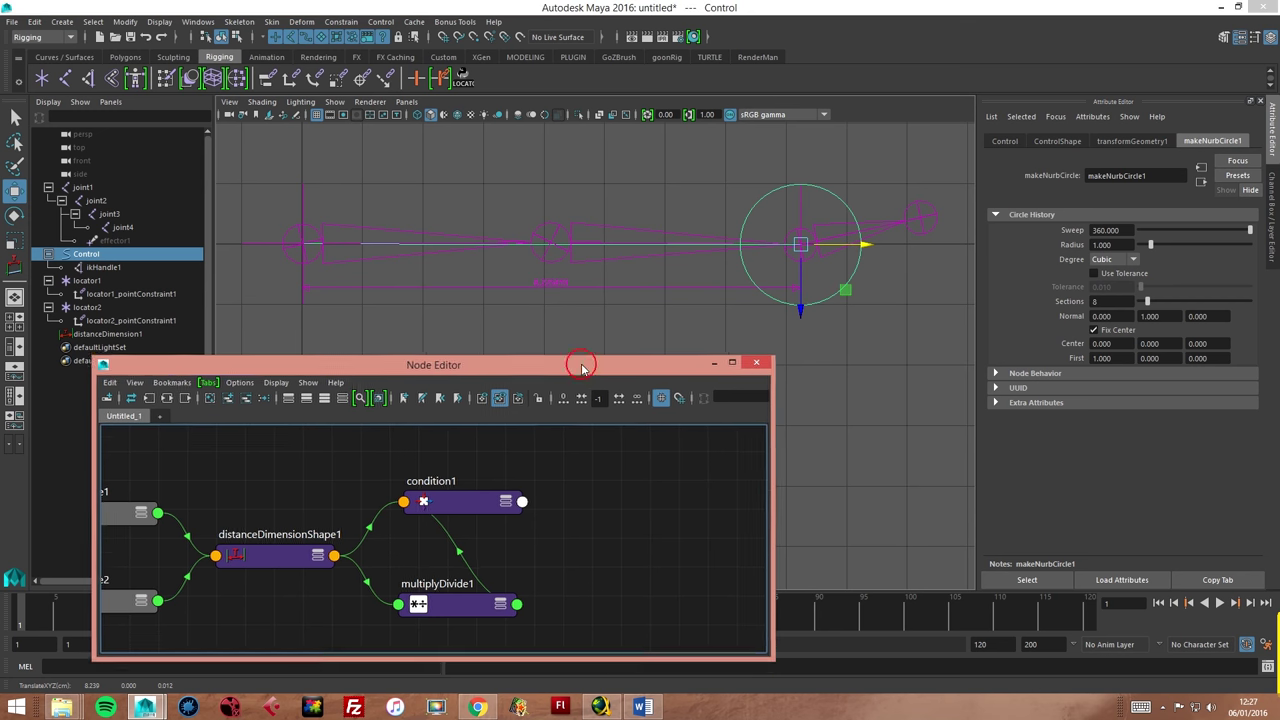
pyautogui.moveTo(579, 380); pyautogui.dragTo(585, 356)
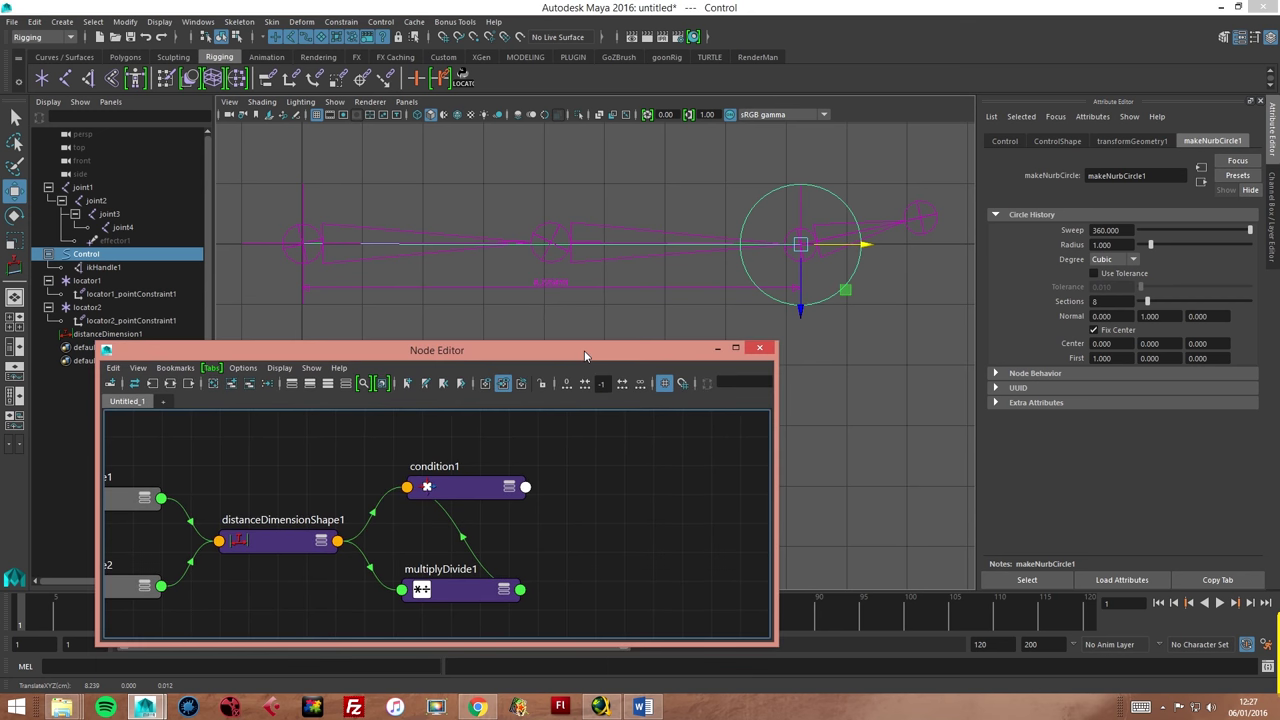
pyautogui.click(460, 495)
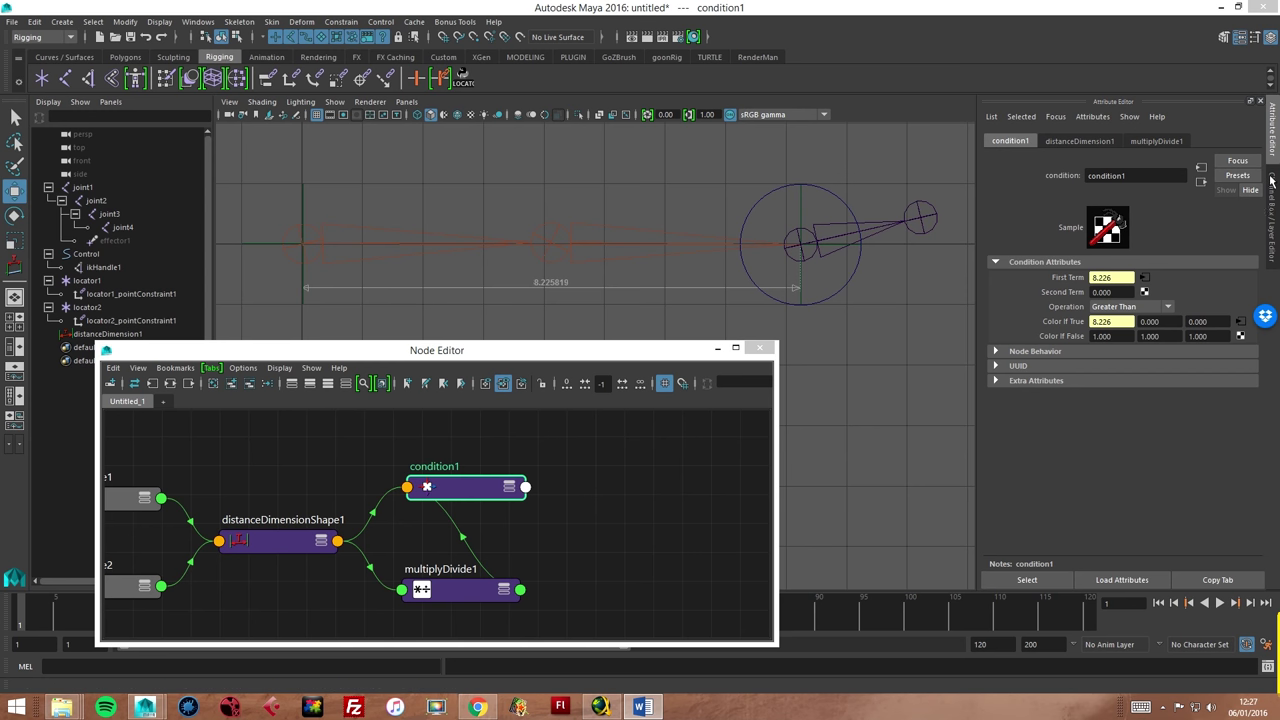
# Set condition1 Second Term and multiplyDivide1 Input 2X to the stretched distance 8.226.
pyautogui.click(1272, 218)
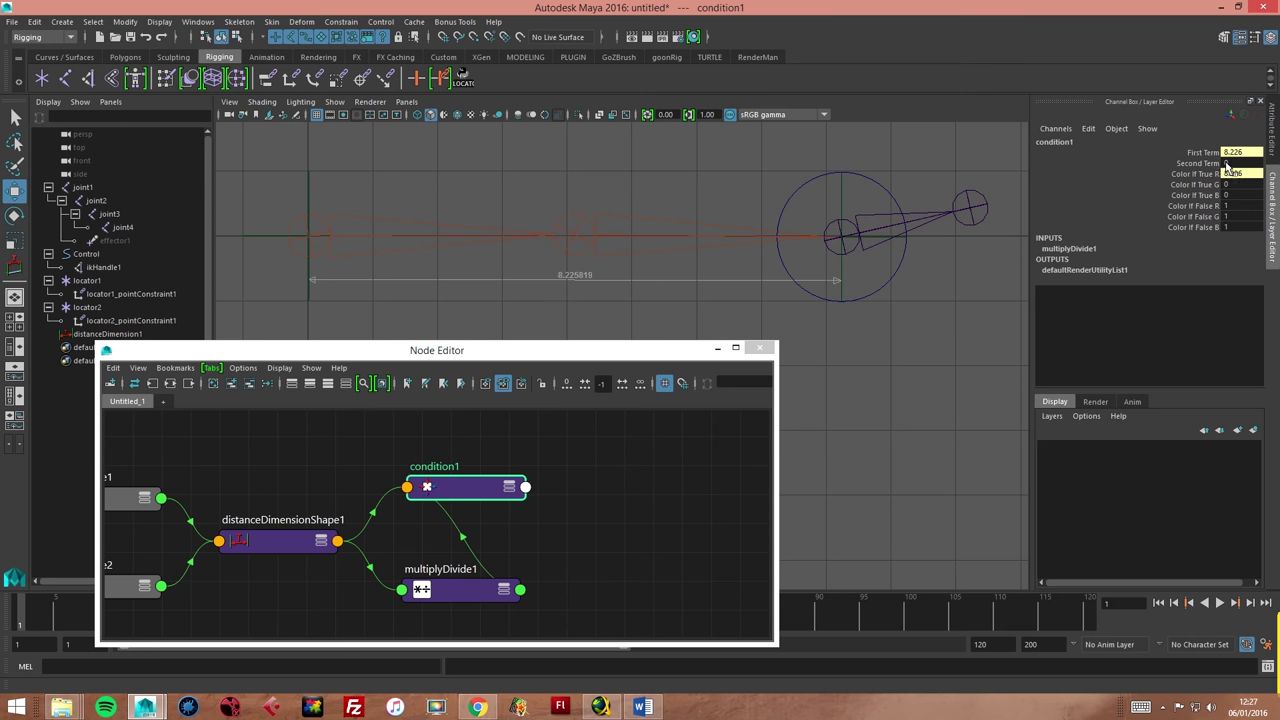
pyautogui.doubleClick(1228, 163)
pyautogui.press('Return')
pyautogui.click(460, 591)
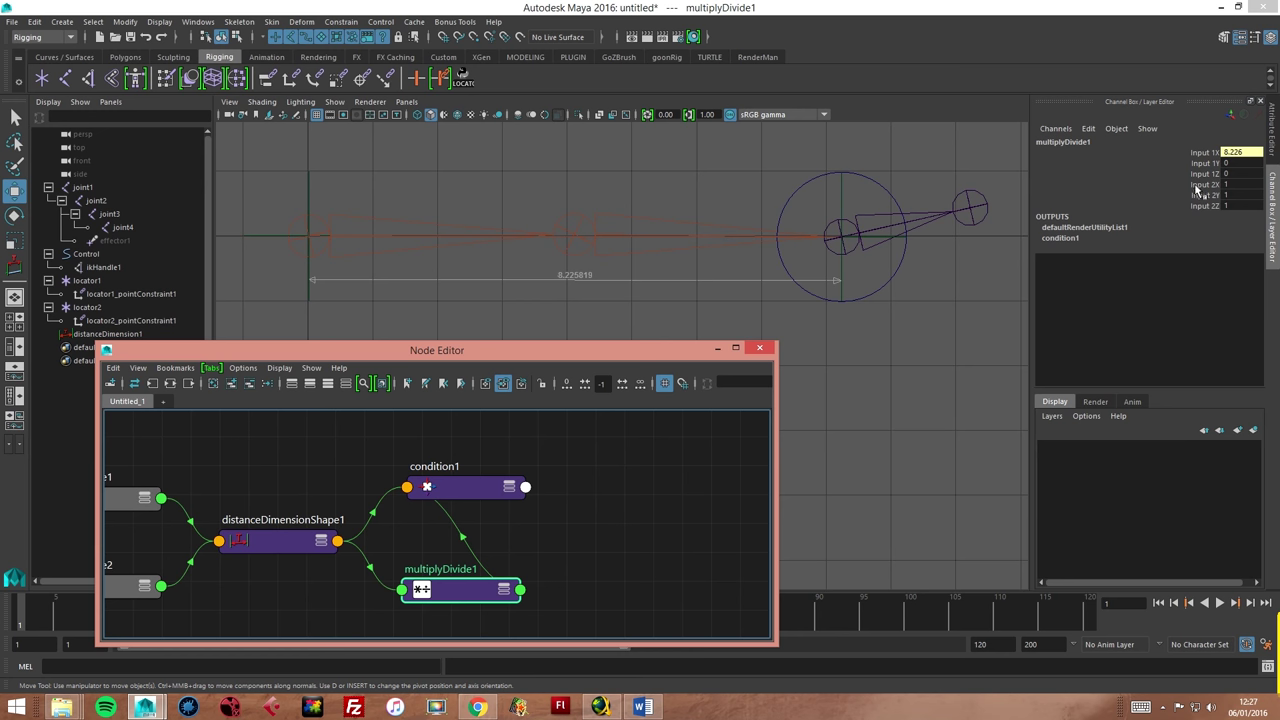
pyautogui.doubleClick(1236, 185)
pyautogui.write('8.226')
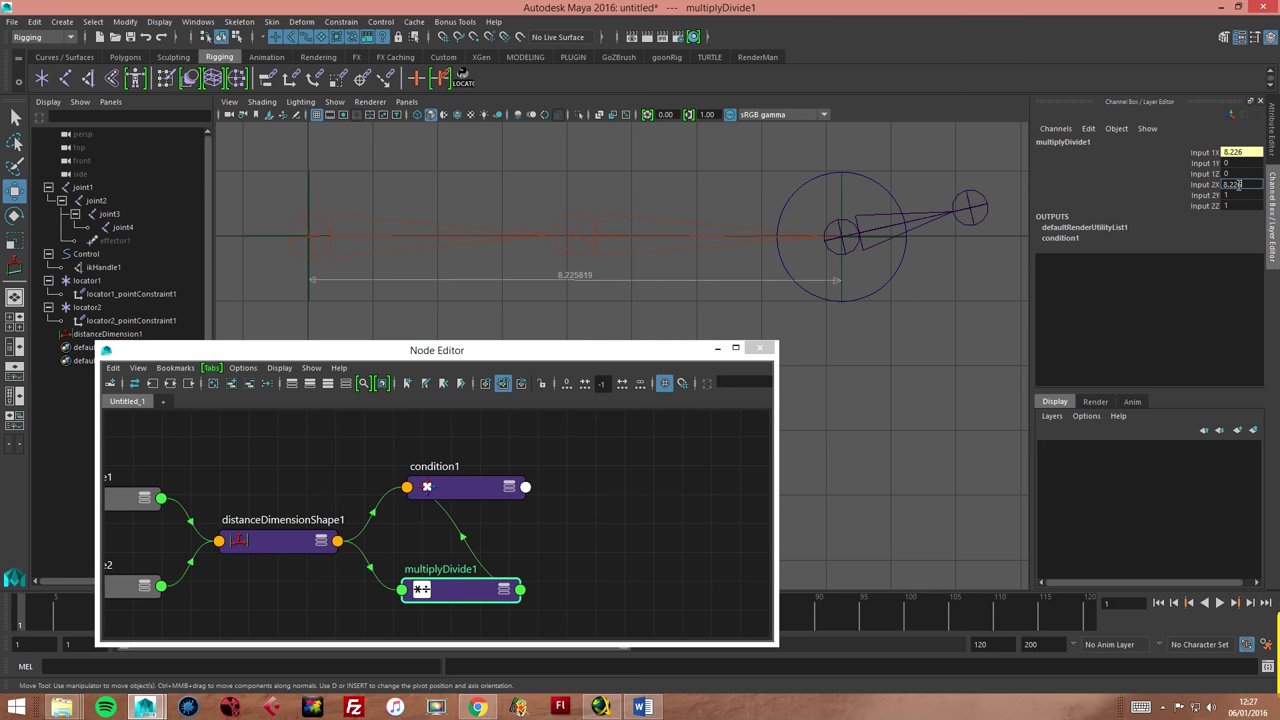
pyautogui.doubleClick(1237, 186)
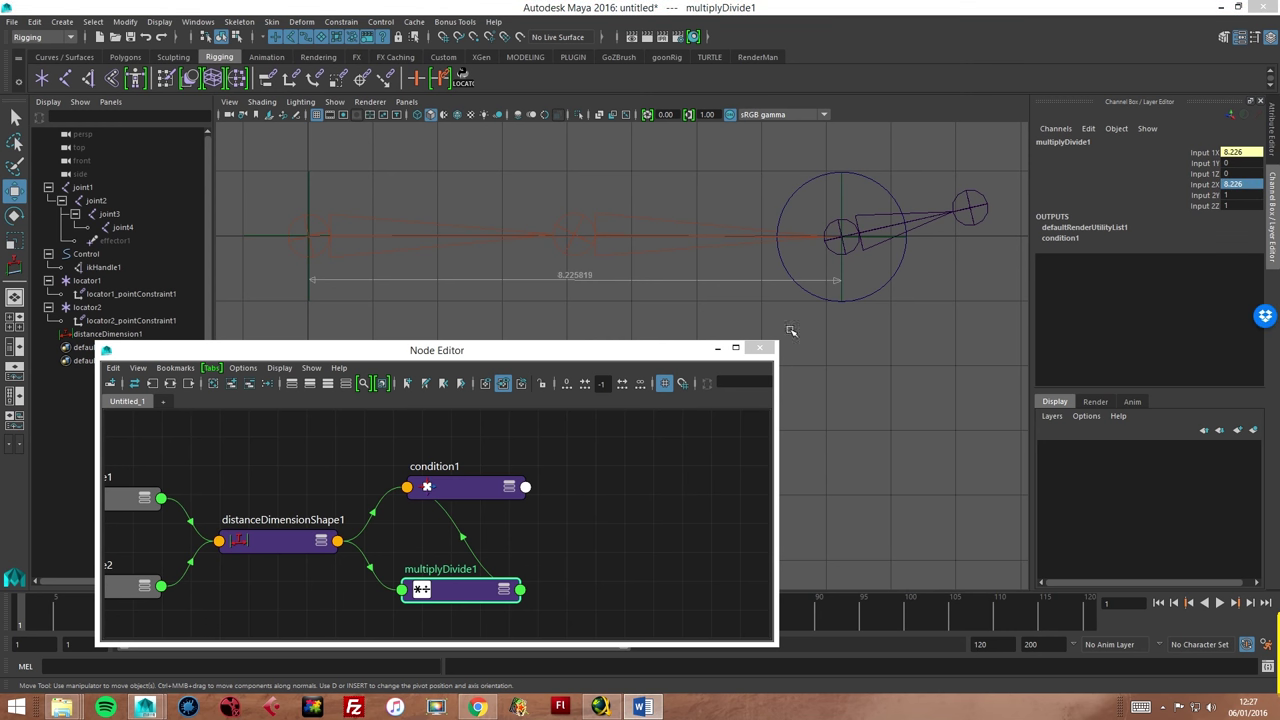
pyautogui.moveTo(647, 357); pyautogui.dragTo(602, 353)
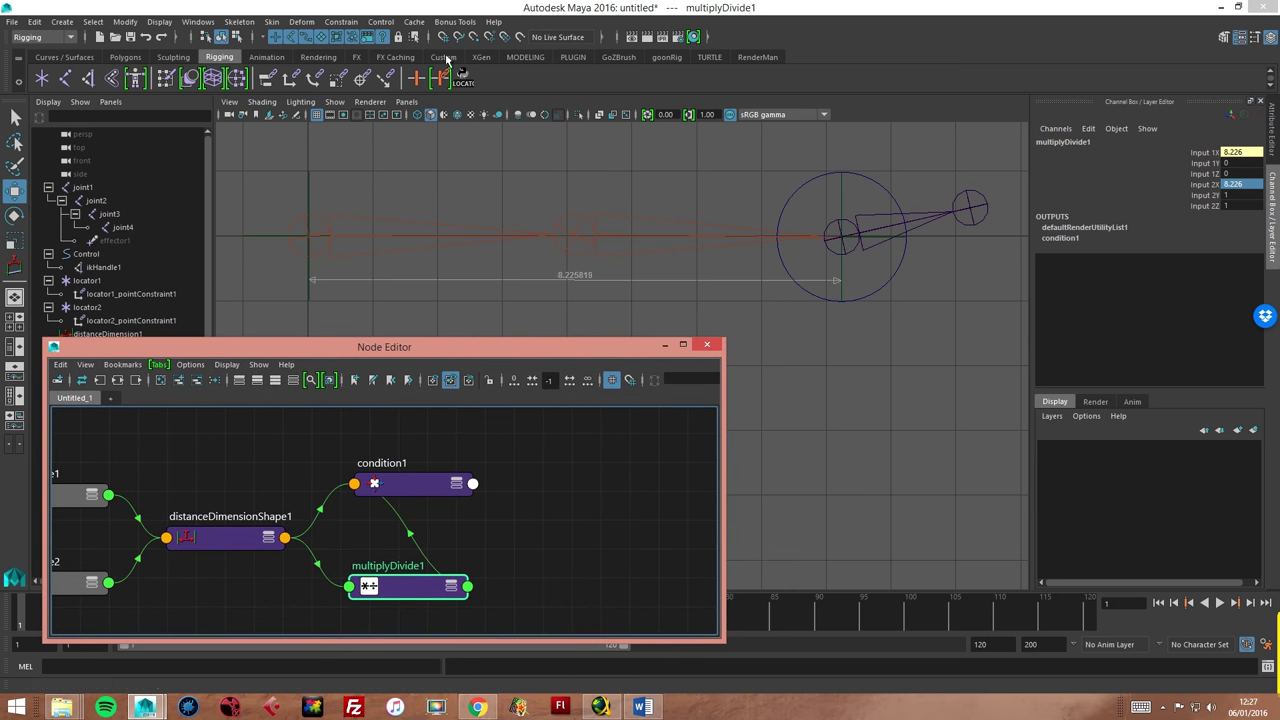
# Open the Connection Editor and load condition1's attributes on the output side.
pyautogui.click(193, 24)
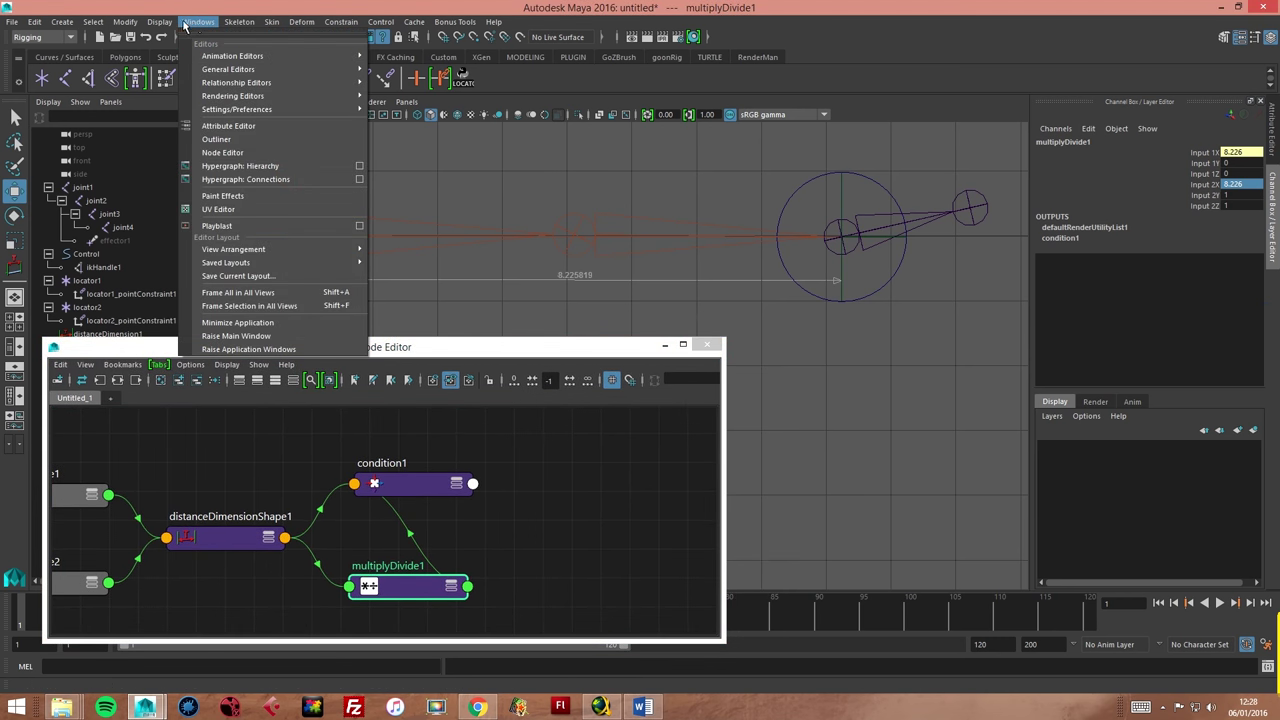
pyautogui.moveTo(228, 69)
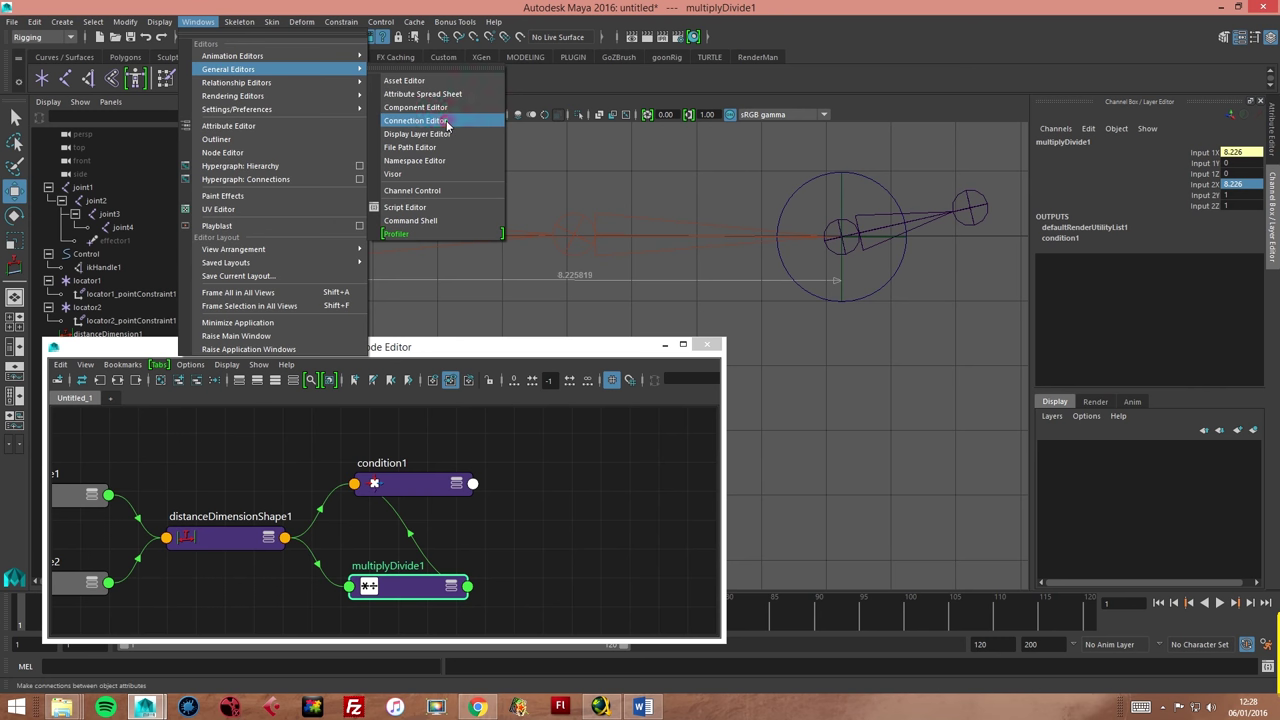
pyautogui.click(445, 121)
pyautogui.moveTo(933, 317); pyautogui.dragTo(937, 316)
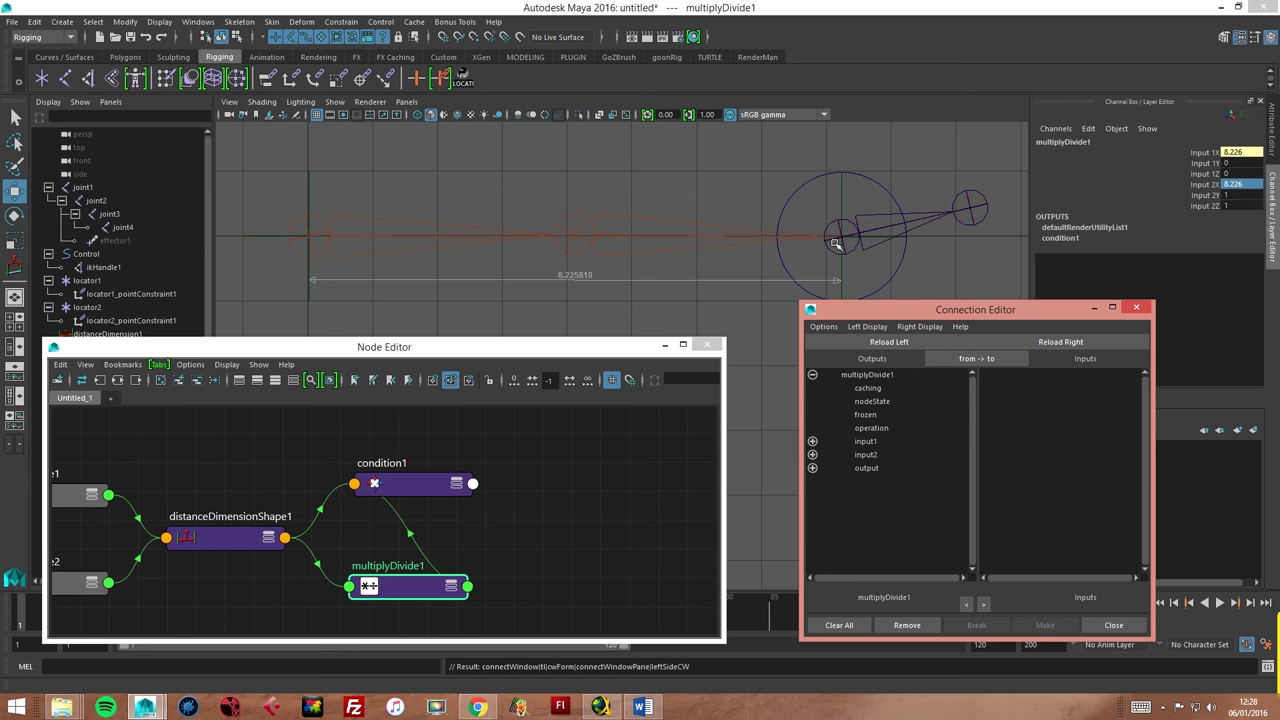
pyautogui.moveTo(902, 316); pyautogui.dragTo(904, 317)
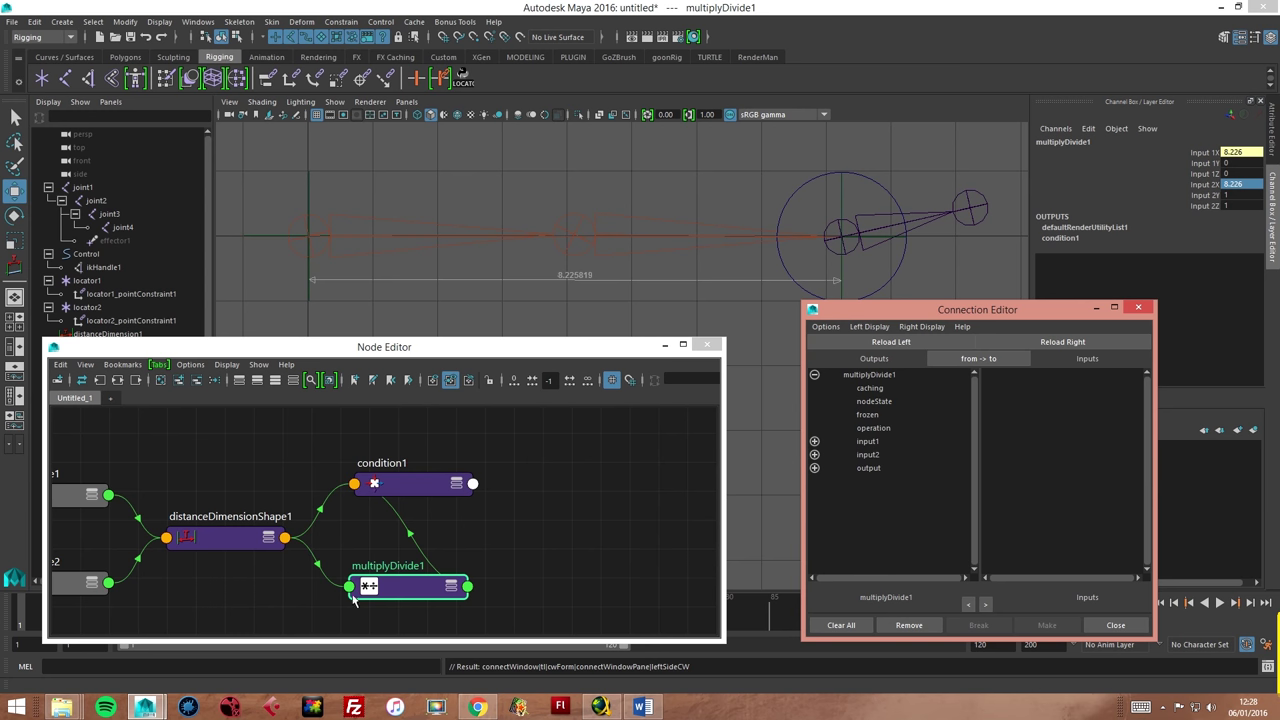
pyautogui.click(406, 489)
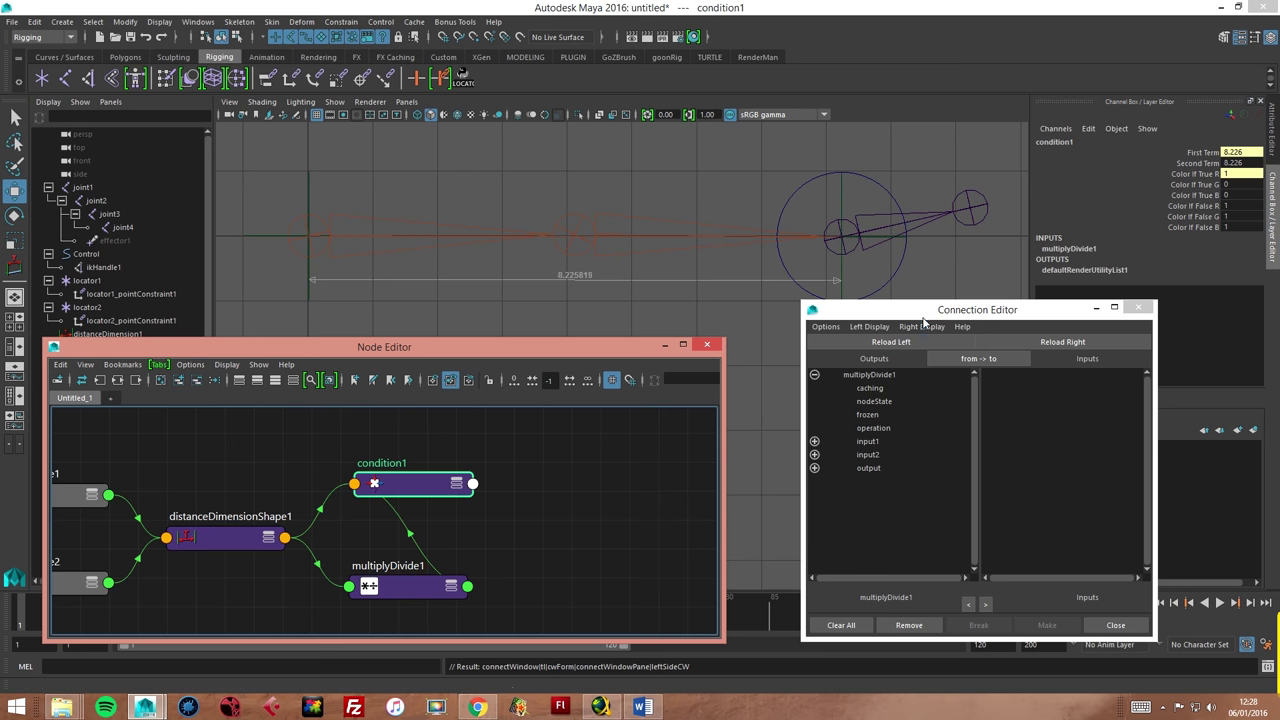
pyautogui.moveTo(900, 309); pyautogui.dragTo(881, 309)
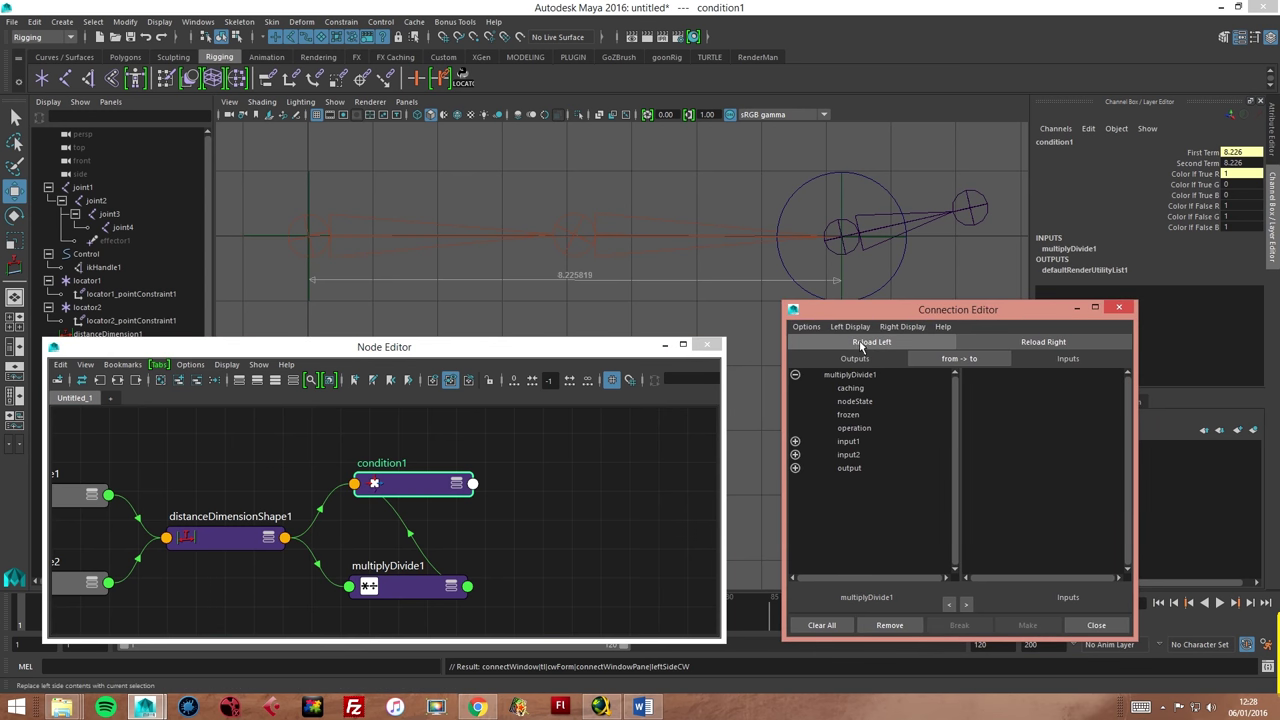
pyautogui.click(869, 343)
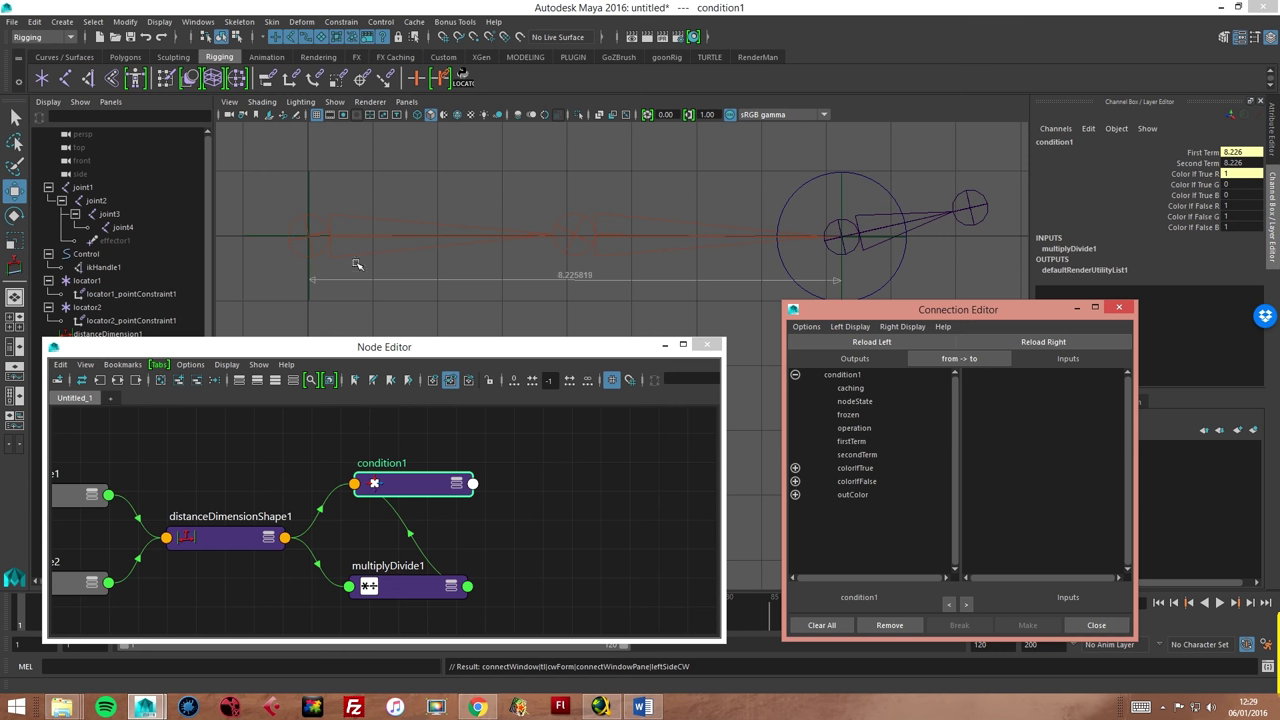
pyautogui.click(313, 218)
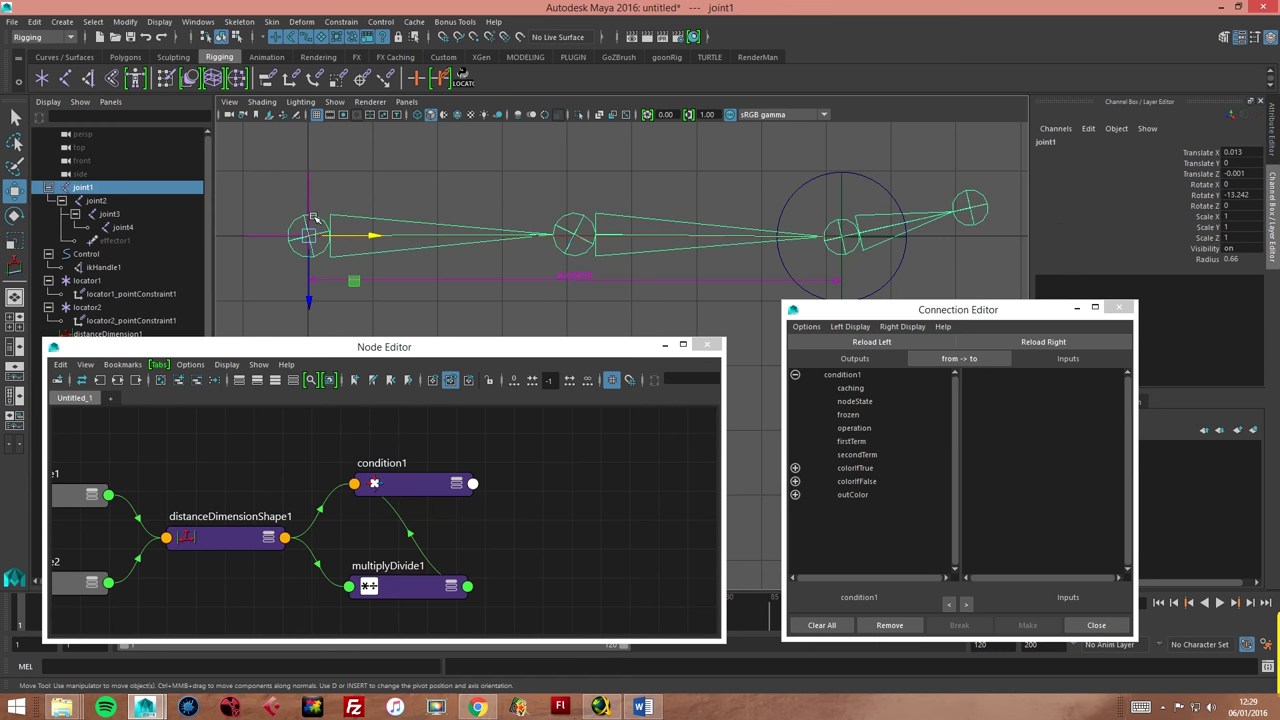
# Wire condition1's outColorR into joint1's scaleX in the Connection Editor.
pyautogui.click(79, 192)
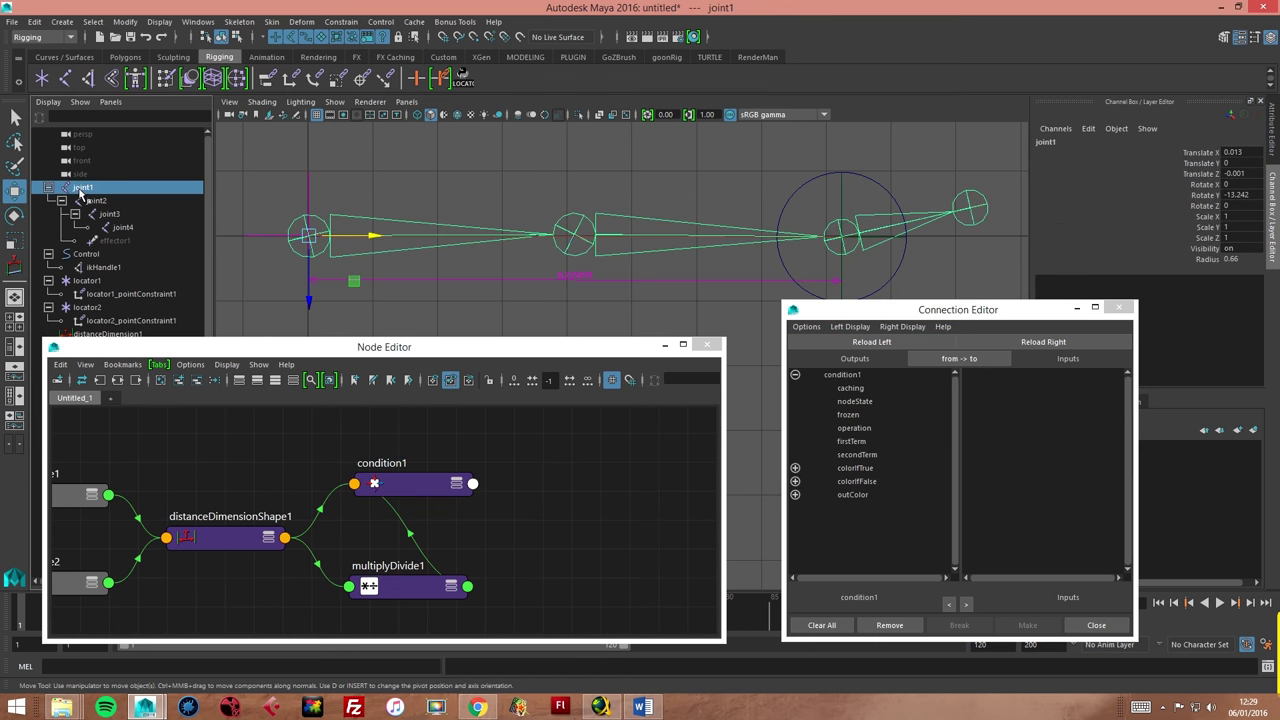
pyautogui.click(1033, 344)
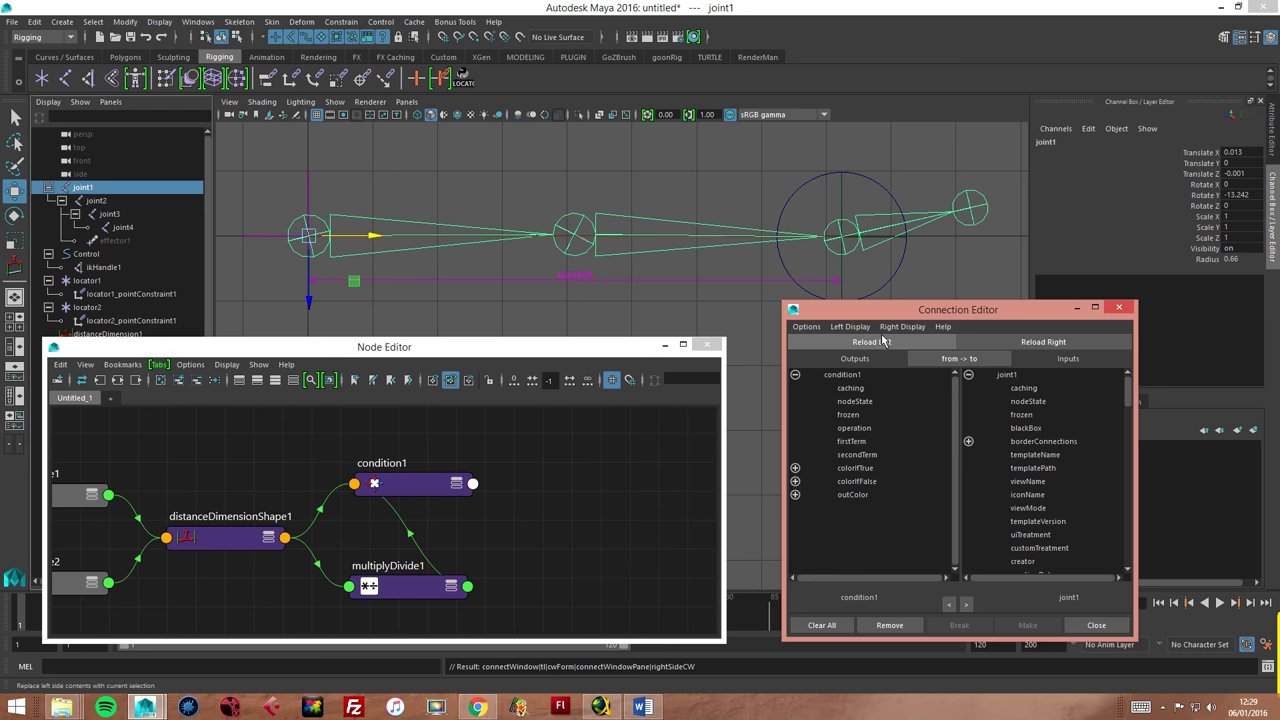
pyautogui.moveTo(890, 309); pyautogui.dragTo(890, 306)
pyautogui.click(796, 491)
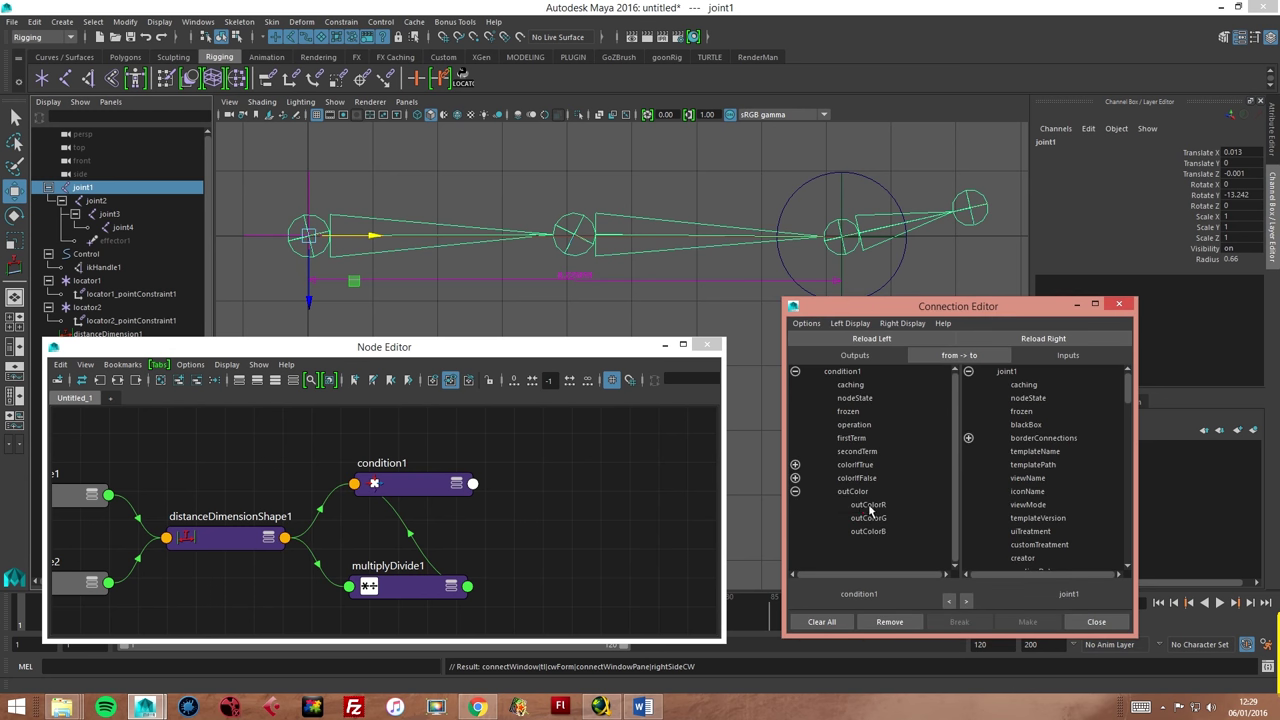
pyautogui.click(869, 506)
pyautogui.moveTo(1129, 384)
pyautogui.mouseDown()
pyautogui.moveTo(1131, 371)
pyautogui.moveTo(1131, 428)
pyautogui.mouseUp()
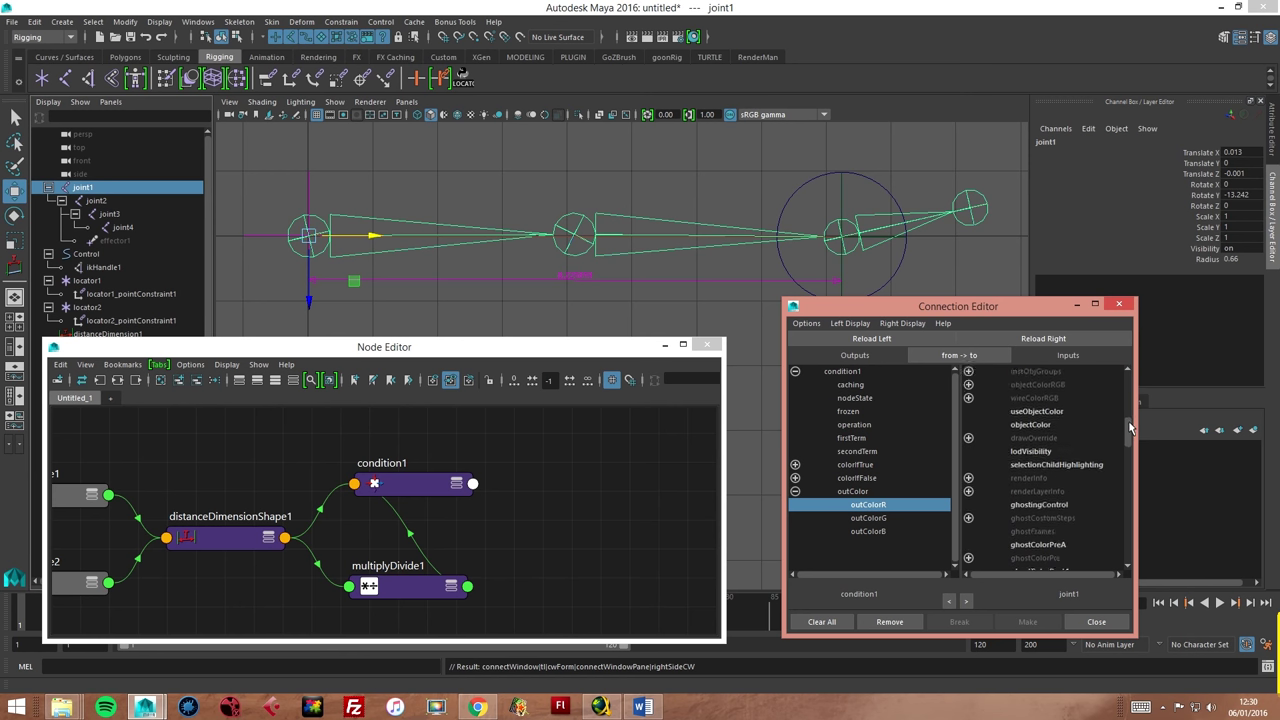
pyautogui.moveTo(1130, 428); pyautogui.dragTo(1135, 460)
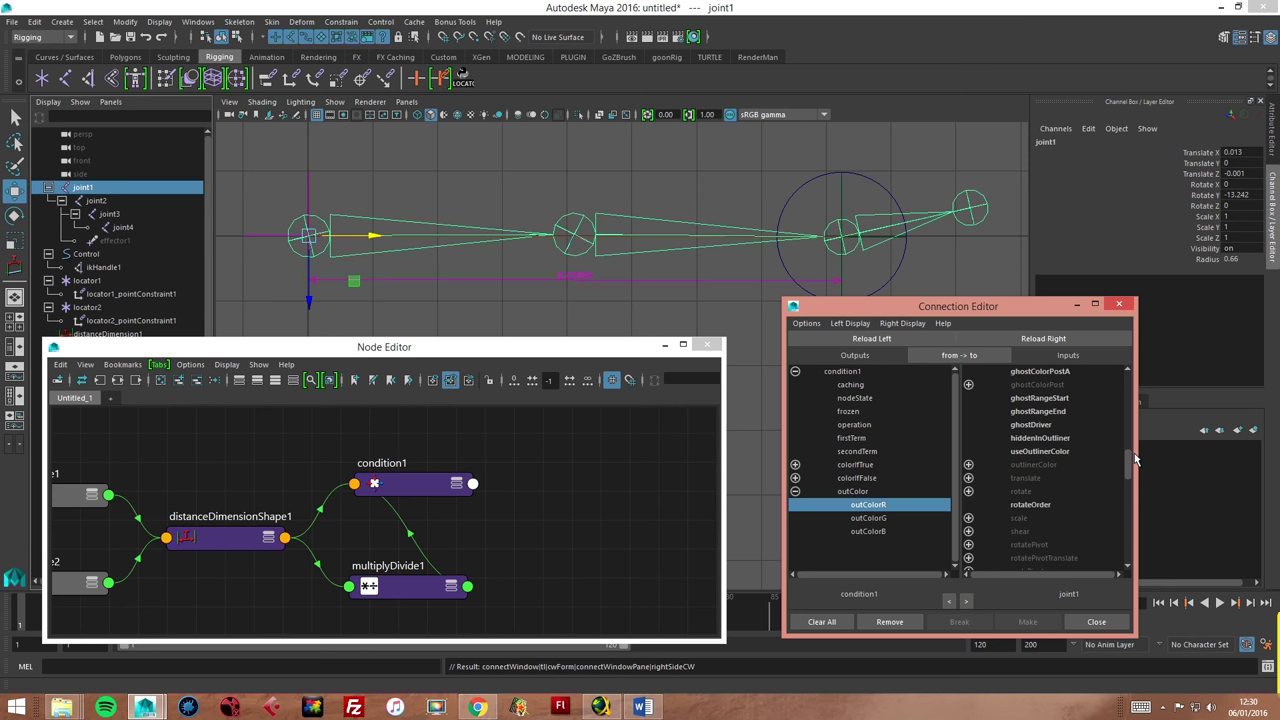
pyautogui.click(968, 518)
pyautogui.click(1034, 532)
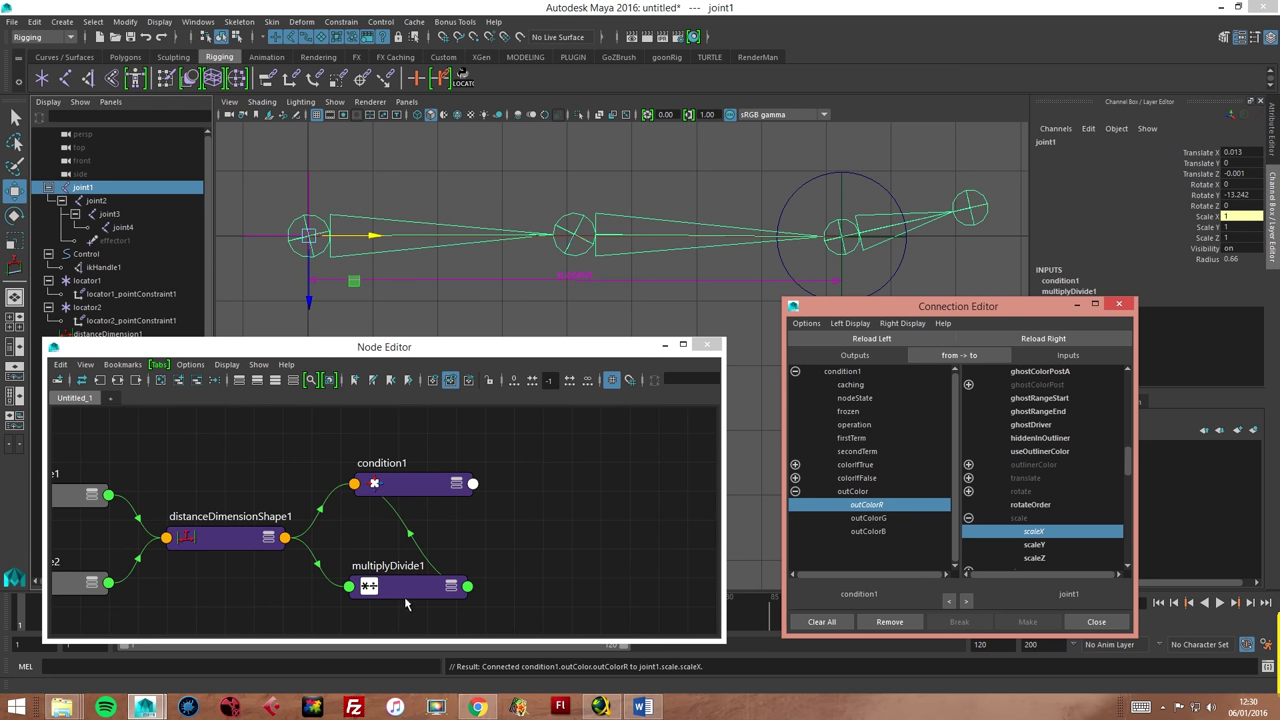
pyautogui.click(403, 485)
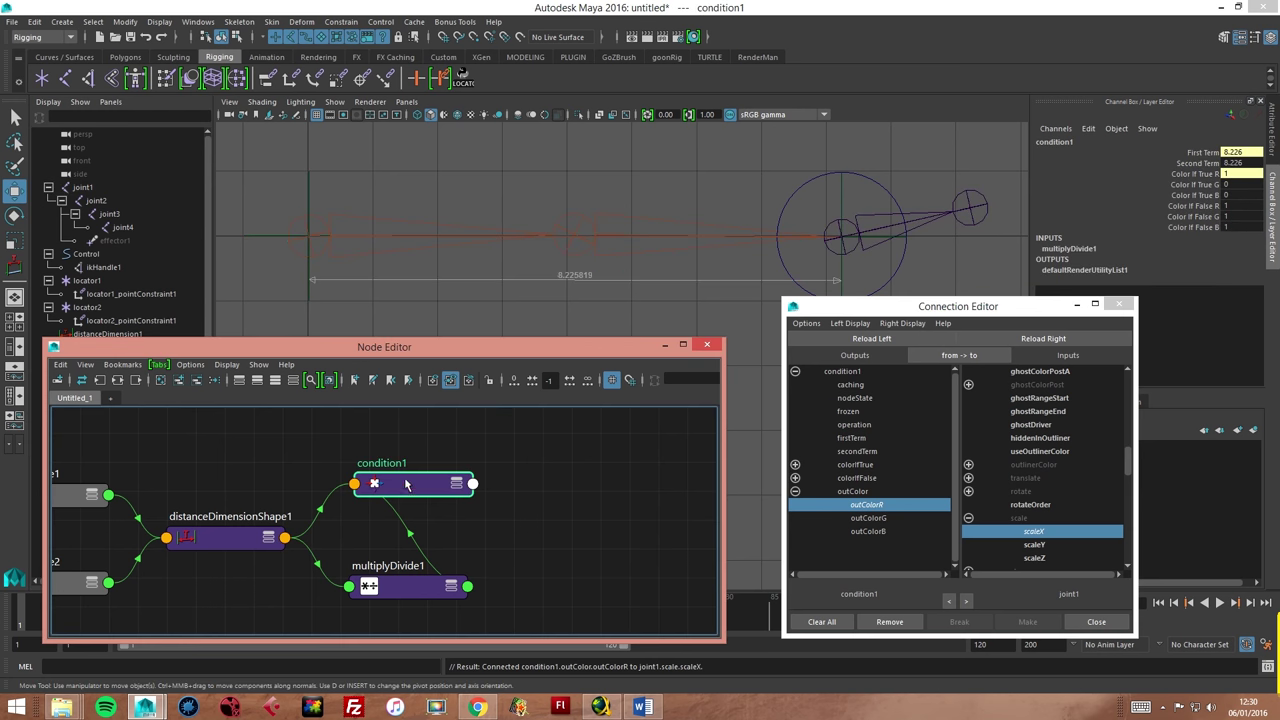
pyautogui.click(867, 340)
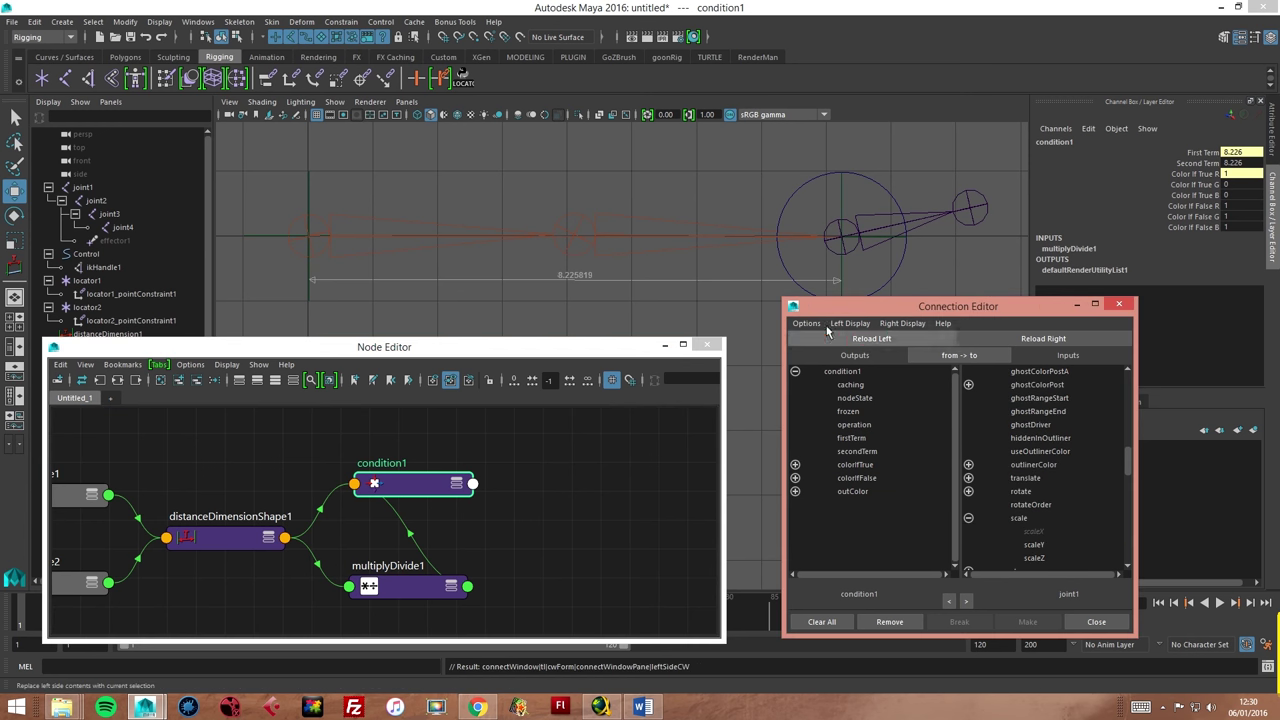
# Connect condition1's outColorR to joint2's scaleX, then close the Connection and Node Editors.
pyautogui.click(578, 214)
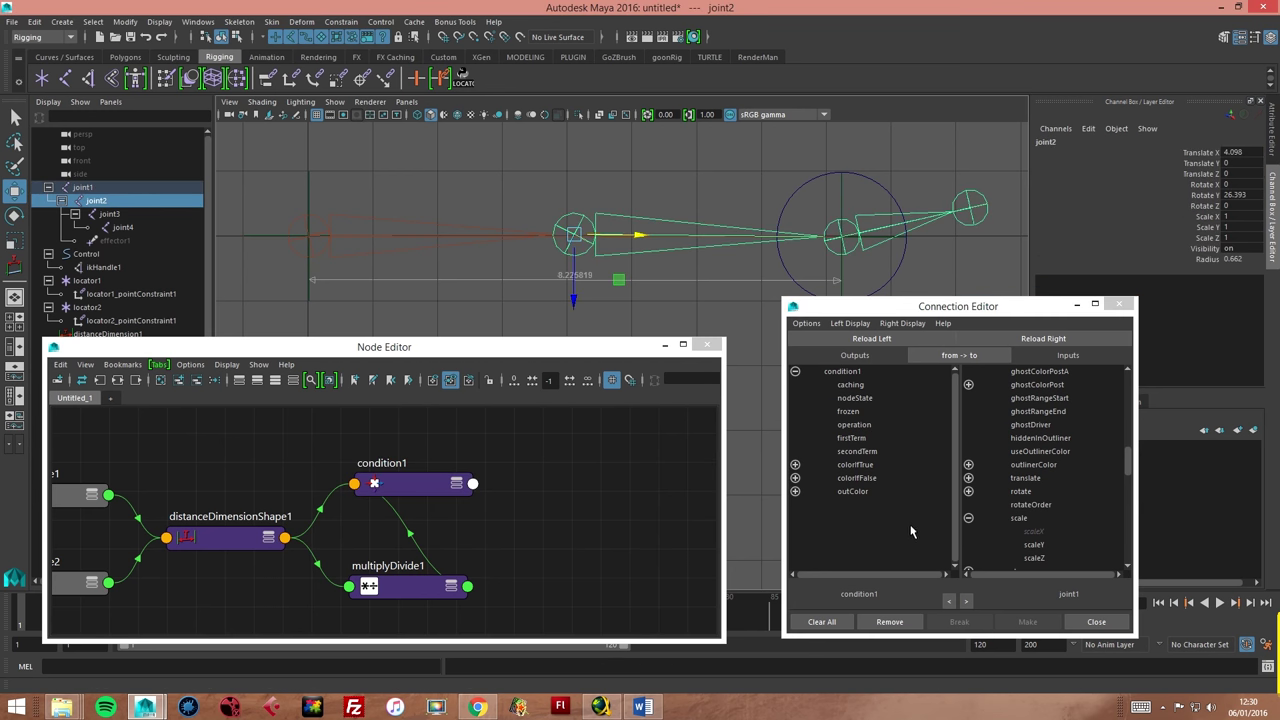
pyautogui.click(1045, 340)
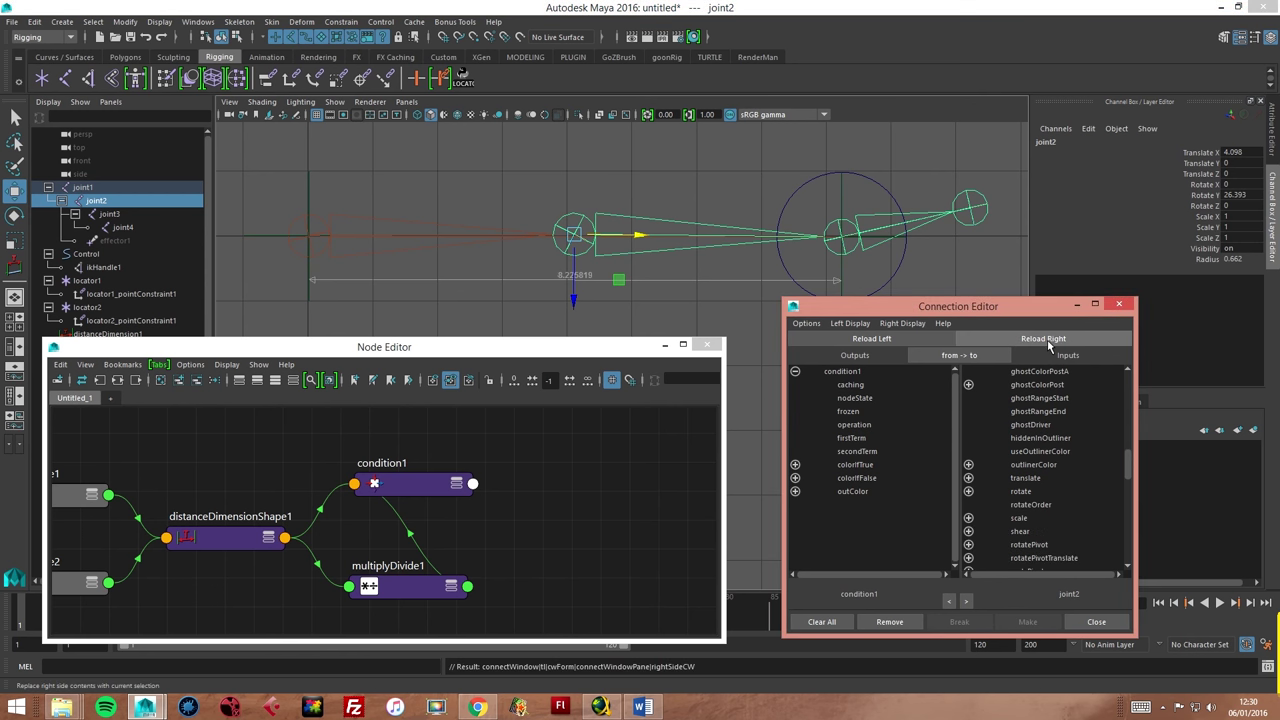
pyautogui.click(795, 492)
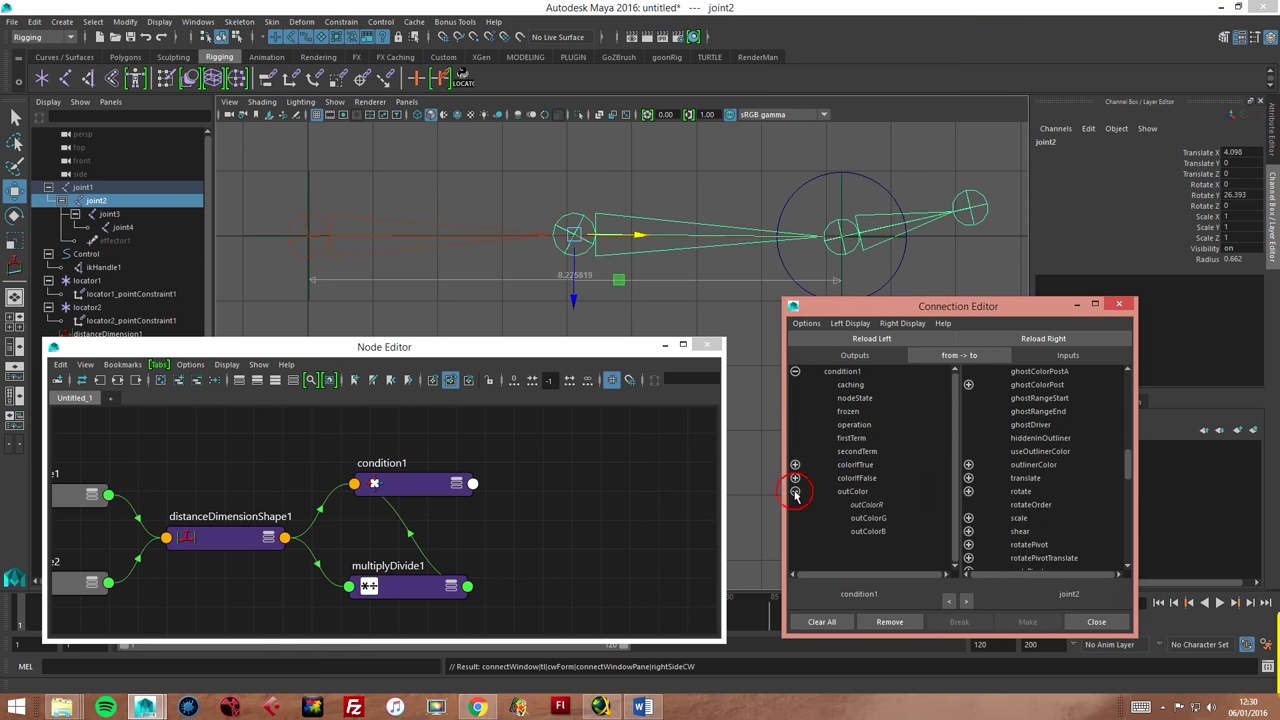
pyautogui.click(867, 505)
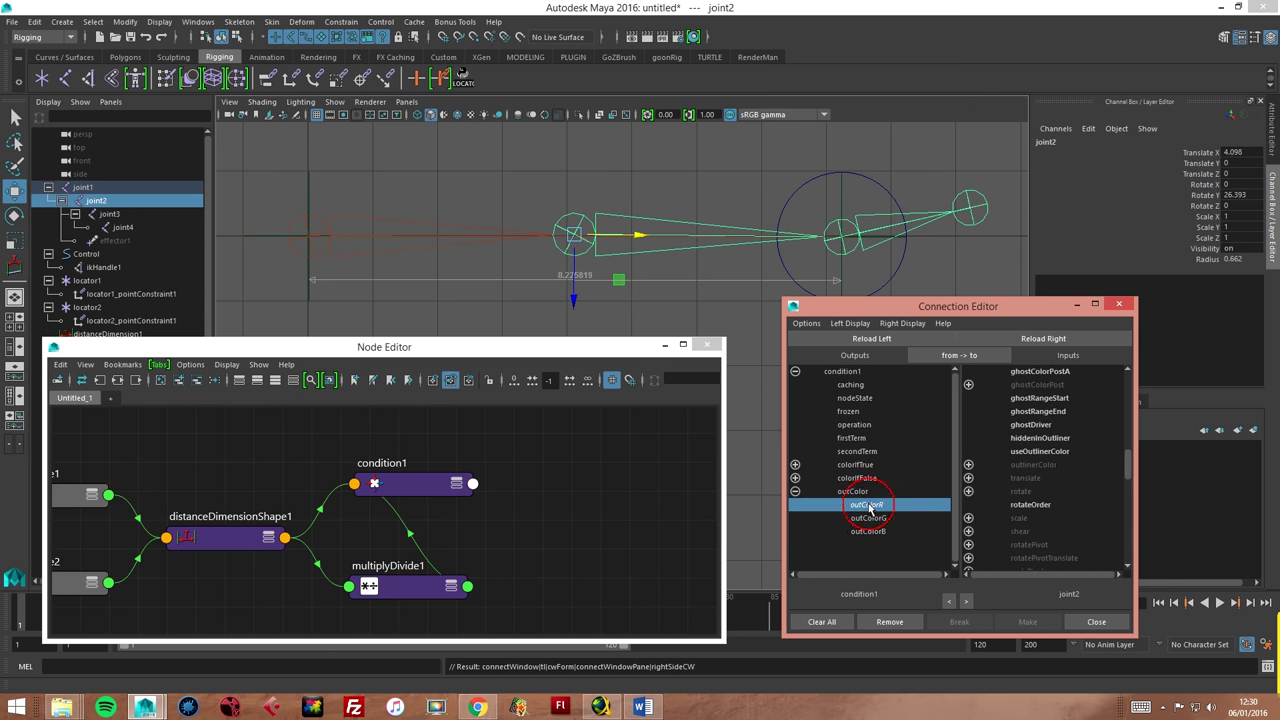
pyautogui.moveTo(1129, 463); pyautogui.dragTo(1130, 470)
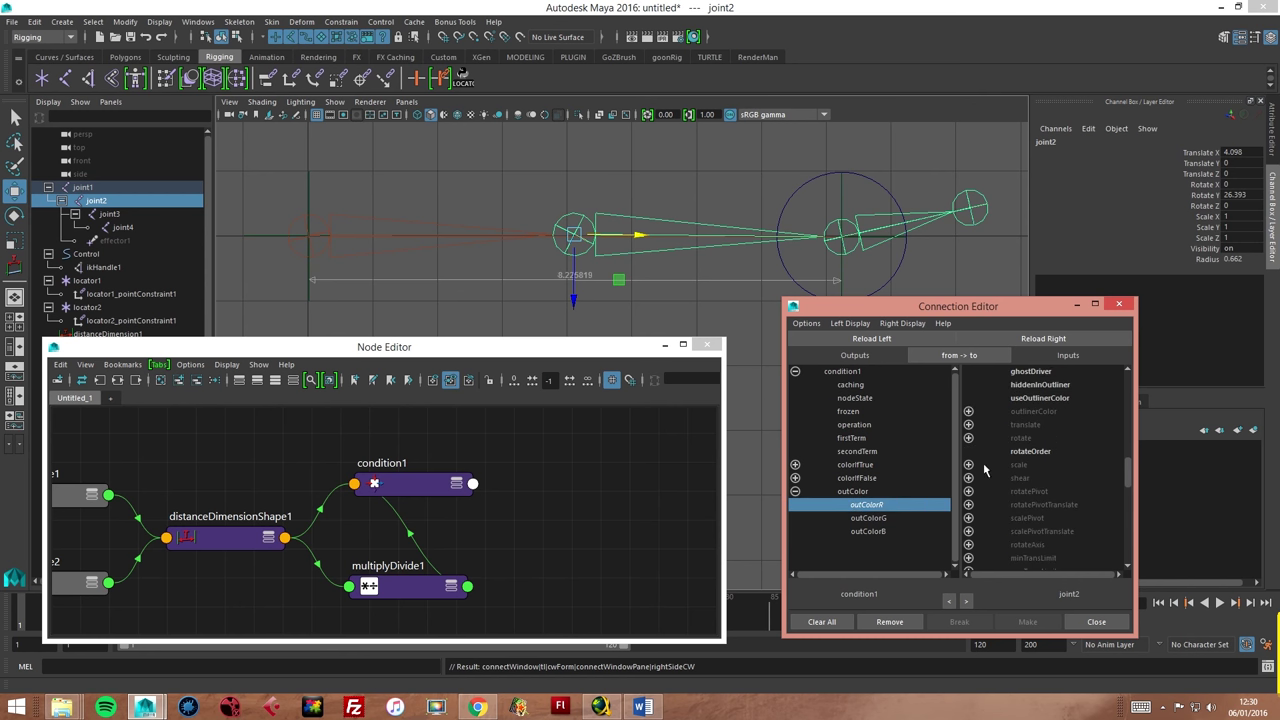
pyautogui.click(968, 464)
pyautogui.click(1034, 479)
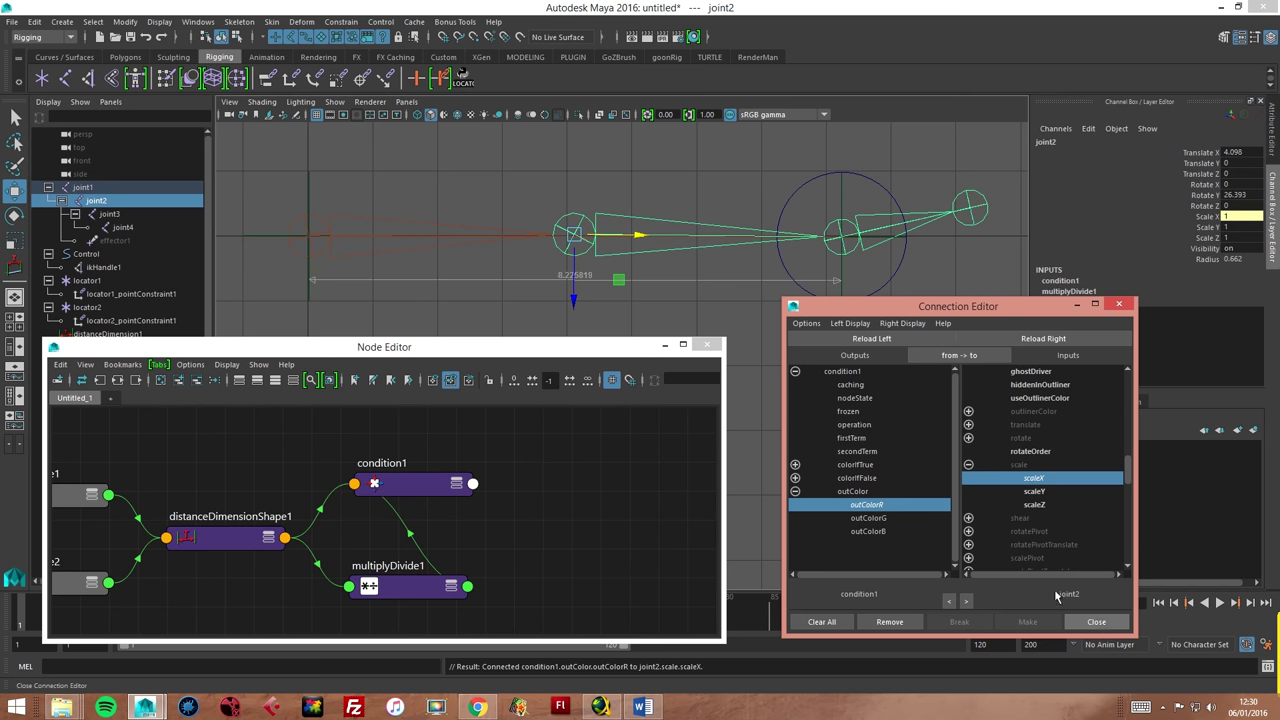
pyautogui.click(1100, 621)
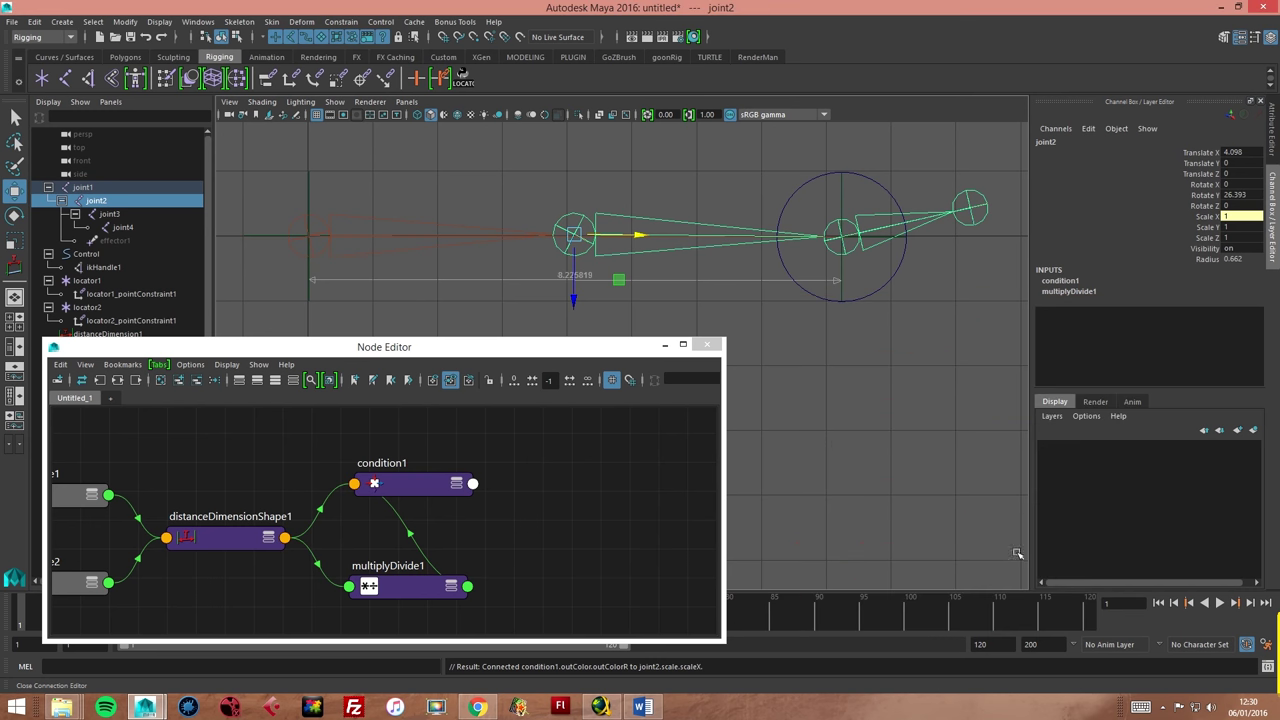
pyautogui.click(664, 345)
# Select the Control circle and set its Translate X to 0.
pyautogui.click(754, 397)
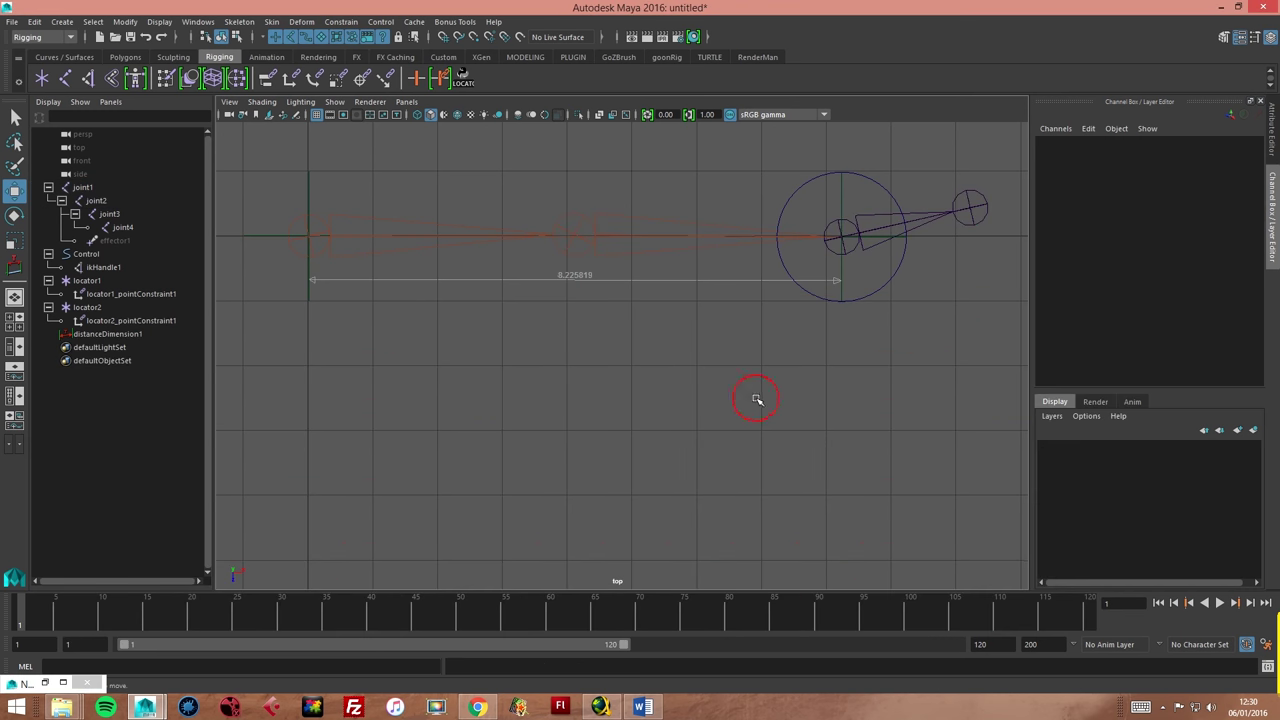
pyautogui.click(888, 288)
pyautogui.doubleClick(1232, 152)
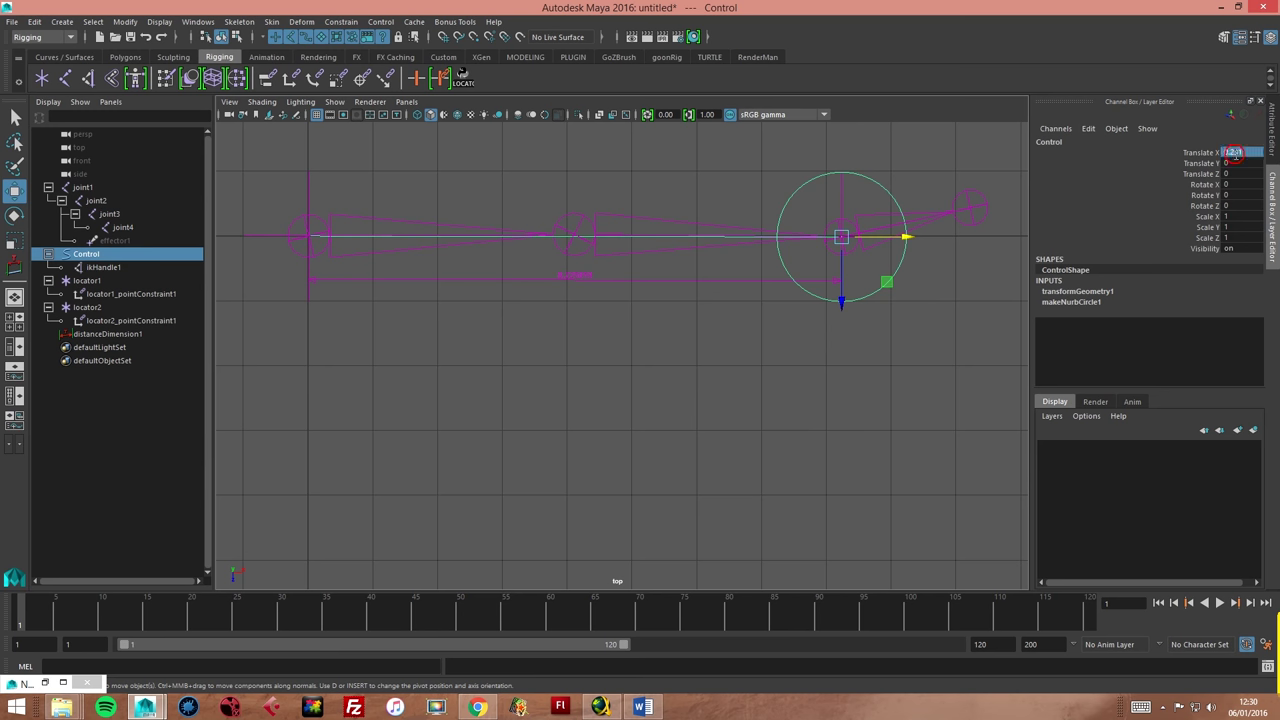
pyautogui.write('0')
pyautogui.press('Return')
# Drag Control right to test stretching, then zero its Translate X, Y and Z.
pyautogui.scroll(-3, 783, 289)
pyautogui.scroll(-1, 769, 265)
pyautogui.keyDown('alt'); pyautogui.moveTo(769, 265); pyautogui.dragTo(694, 286, button='middle'); pyautogui.keyUp('alt')
pyautogui.click(714, 286)
pyautogui.click(660, 311)
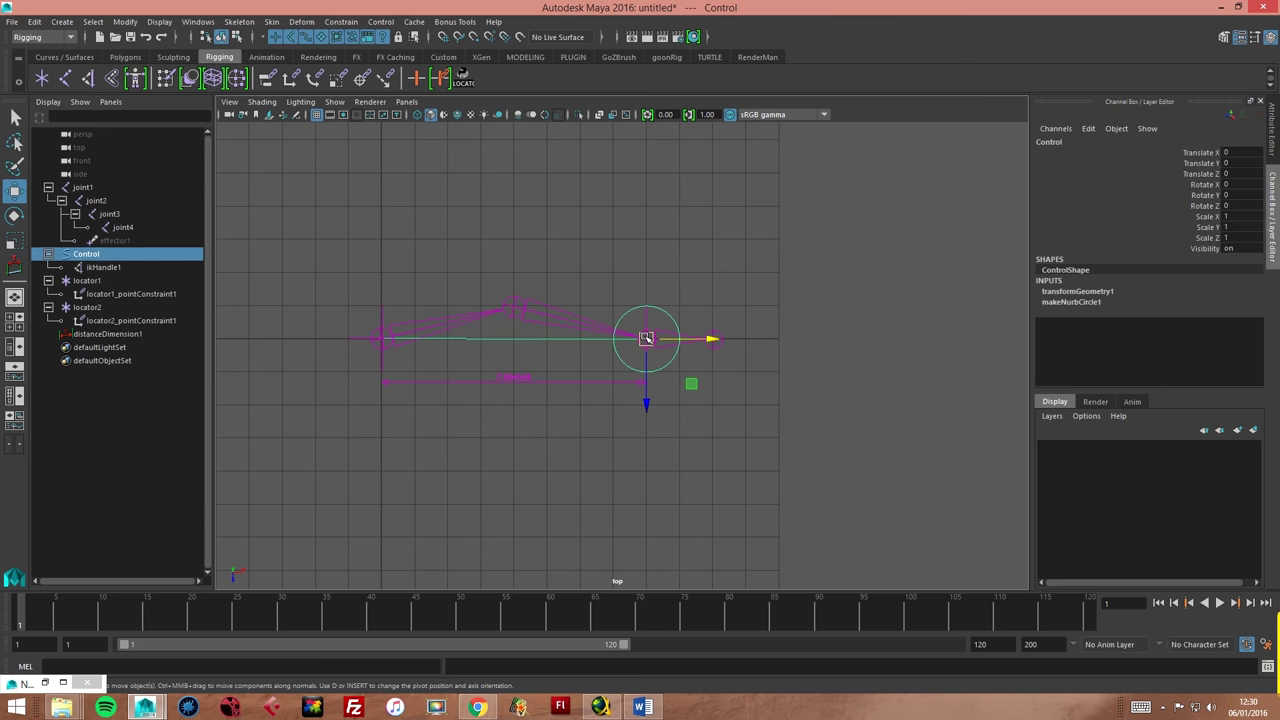
pyautogui.moveTo(646, 338)
pyautogui.mouseDown()
pyautogui.moveTo(897, 331)
pyautogui.moveTo(971, 297)
pyautogui.moveTo(977, 200)
pyautogui.moveTo(963, 153)
pyautogui.moveTo(809, 203)
pyautogui.moveTo(674, 331)
pyautogui.moveTo(491, 316)
pyautogui.moveTo(700, 343)
pyautogui.moveTo(980, 343)
pyautogui.moveTo(603, 337)
pyautogui.moveTo(653, 333)
pyautogui.mouseUp()
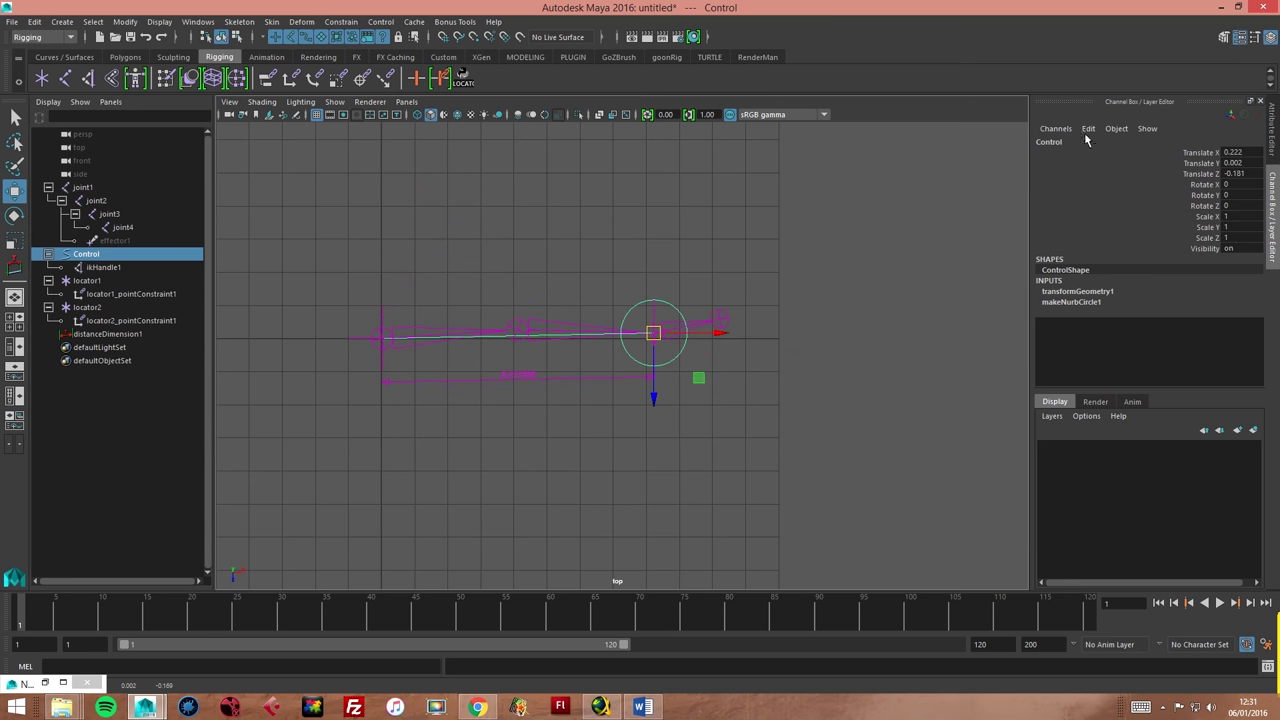
pyautogui.moveTo(1240, 152); pyautogui.dragTo(1240, 174)
pyautogui.write('0')
pyautogui.press('Return')
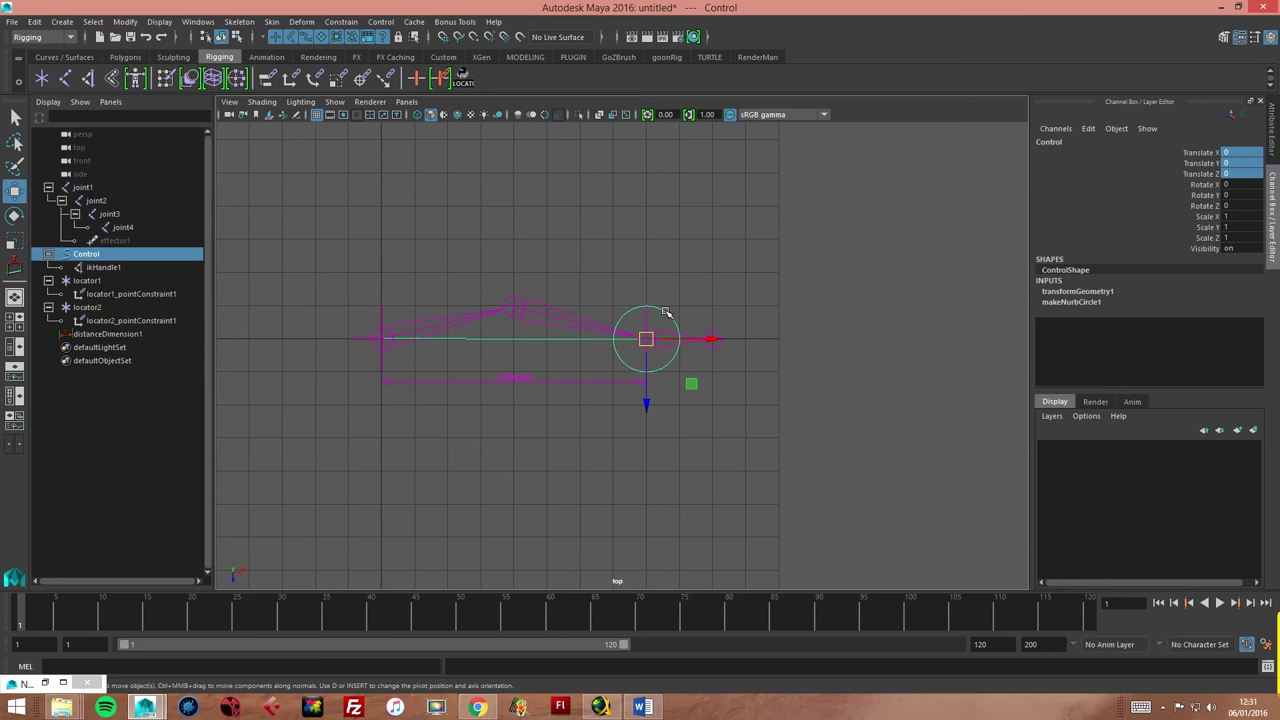
# Select Control and bring up the Add Attribute window.
pyautogui.click(1116, 129)
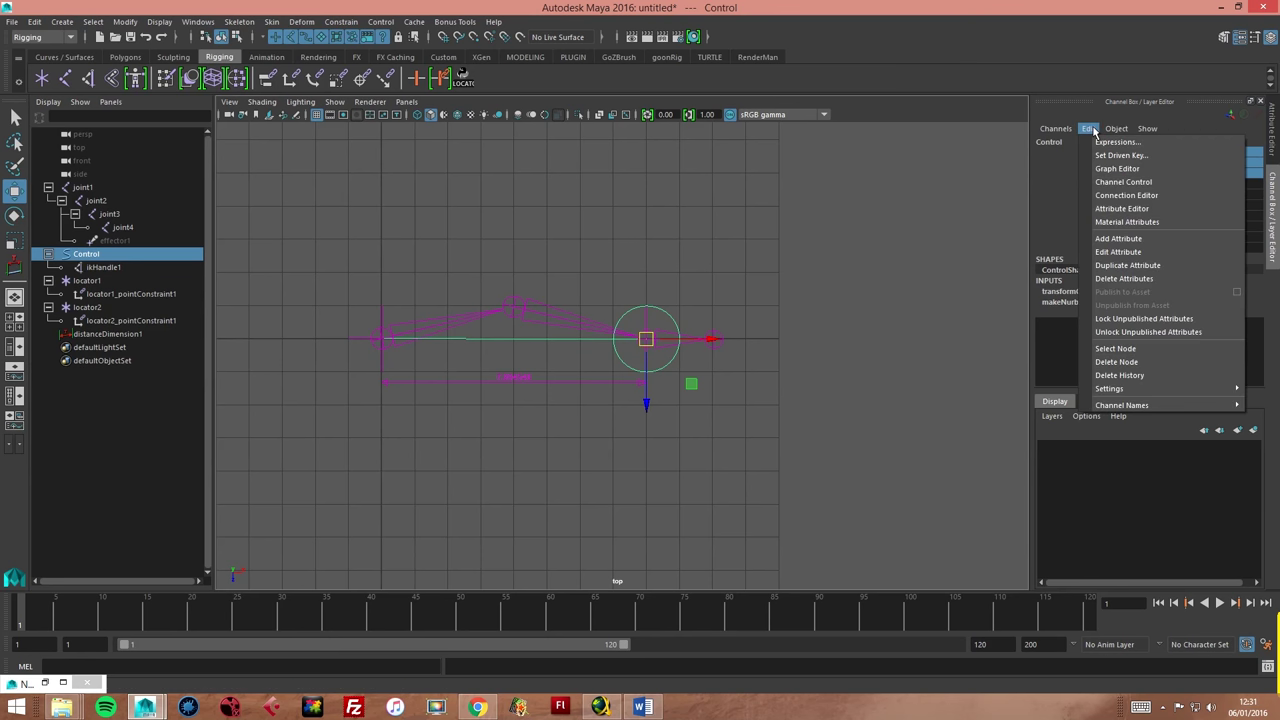
pyautogui.click(1088, 129)
pyautogui.click(705, 278)
pyautogui.click(669, 317)
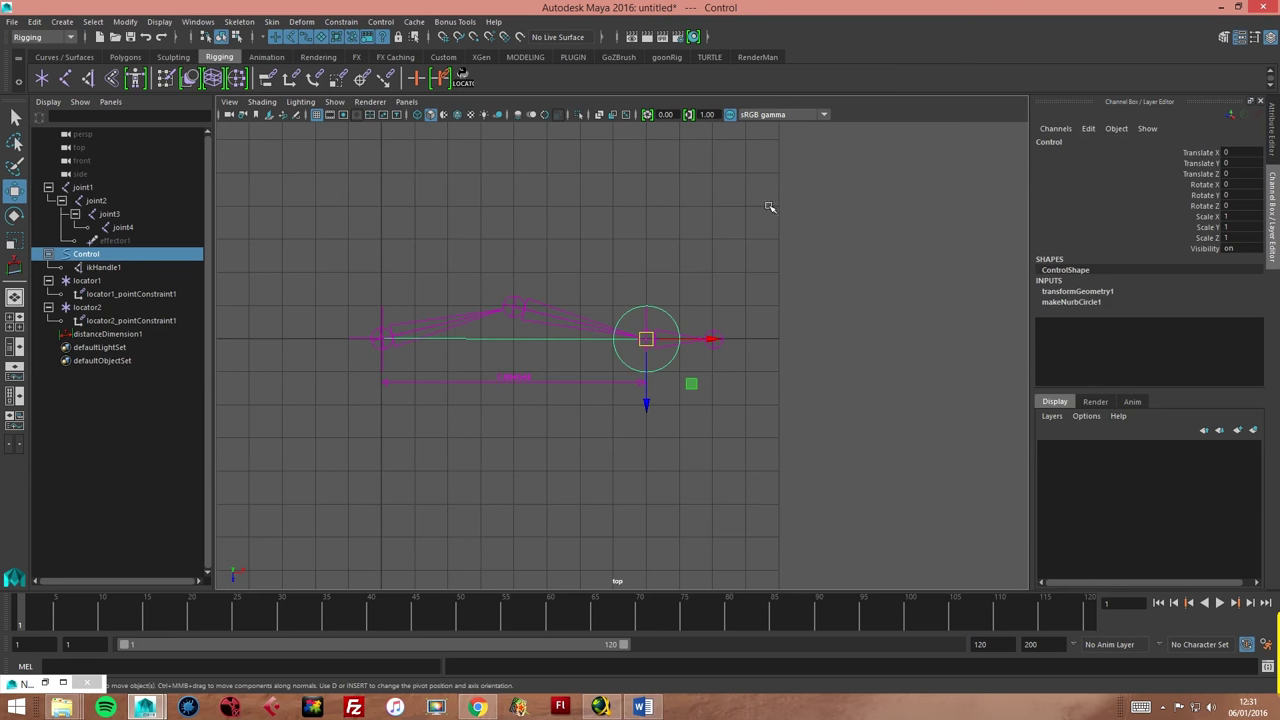
pyautogui.click(1088, 130)
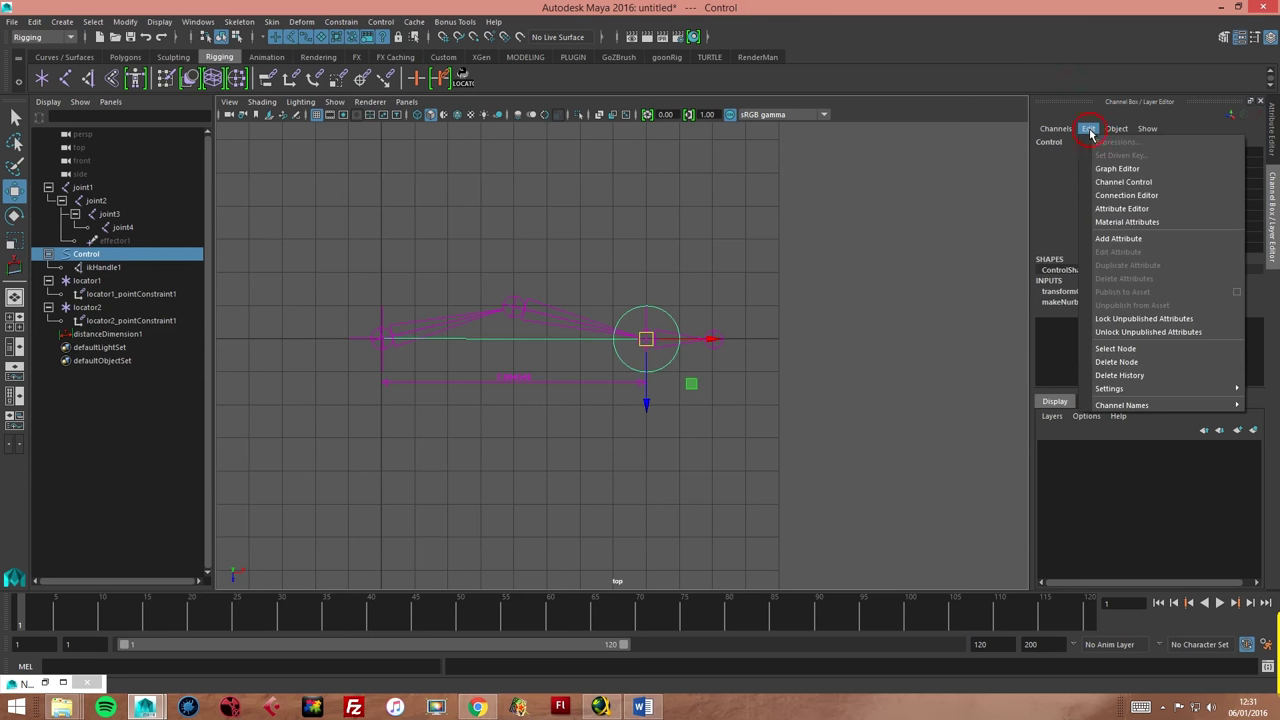
pyautogui.click(1133, 238)
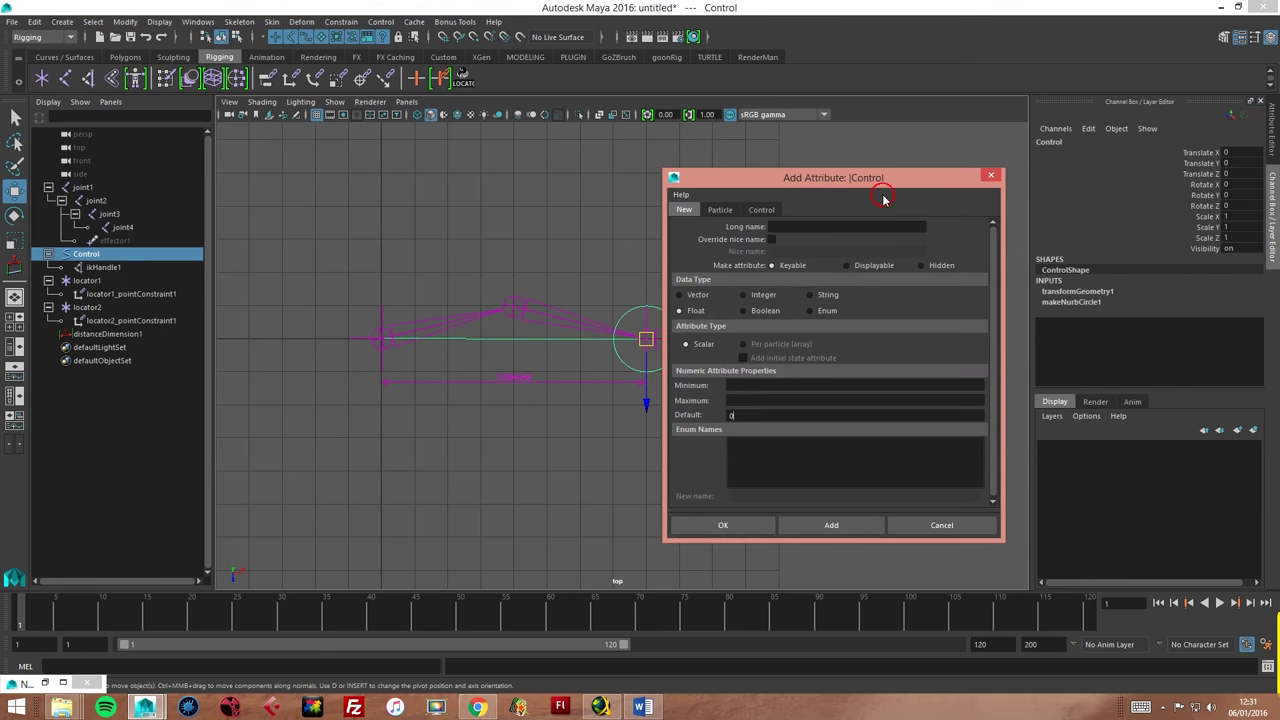
# Create the float attribute Estirar with minimum 0, maximum 1 and default 0.
pyautogui.moveTo(884, 199); pyautogui.dragTo(912, 229)
pyautogui.write('stirar')
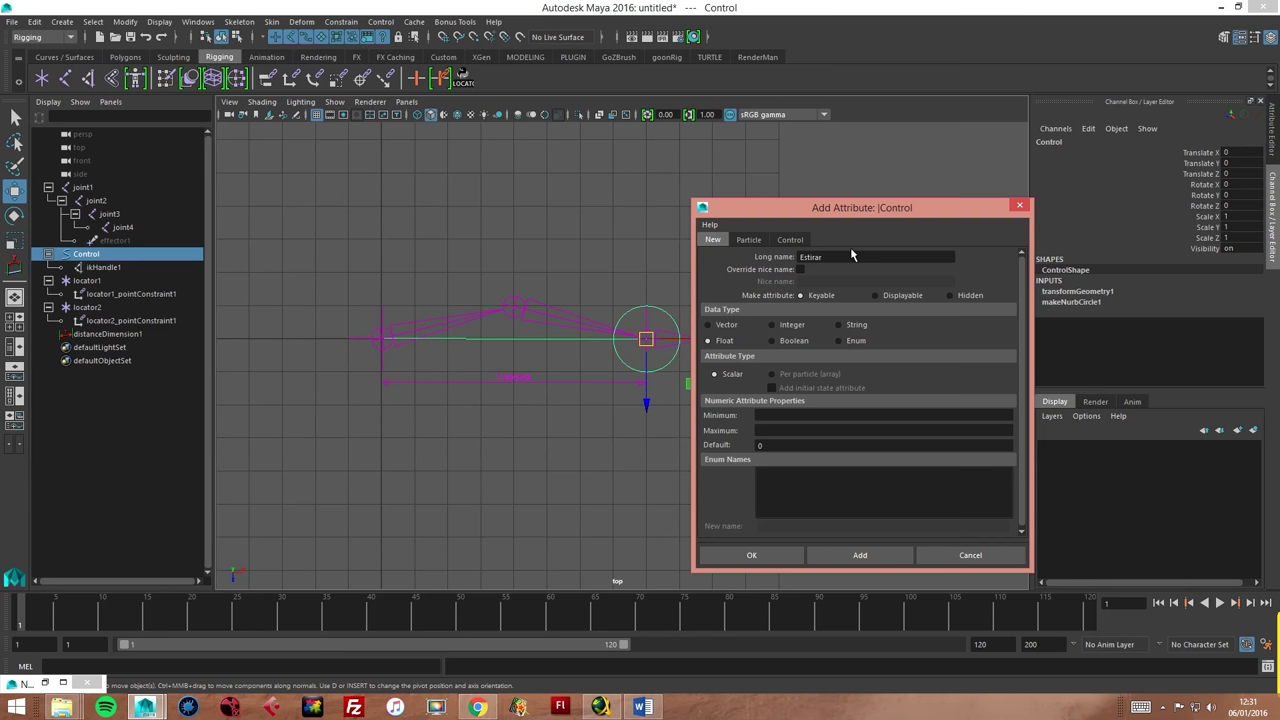
pyautogui.moveTo(843, 210)
pyautogui.mouseDown()
pyautogui.moveTo(880, 224)
pyautogui.moveTo(847, 218)
pyautogui.mouseUp()
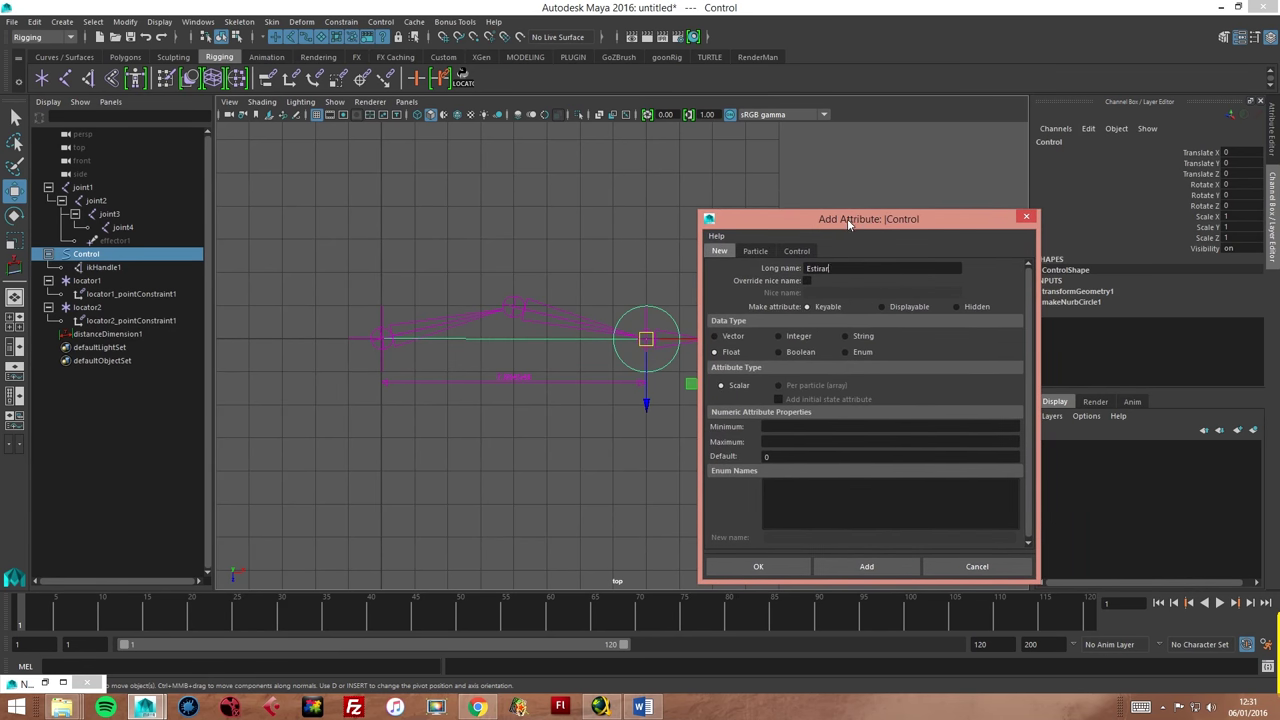
pyautogui.click(775, 427)
pyautogui.write('0')
pyautogui.press('Tab')
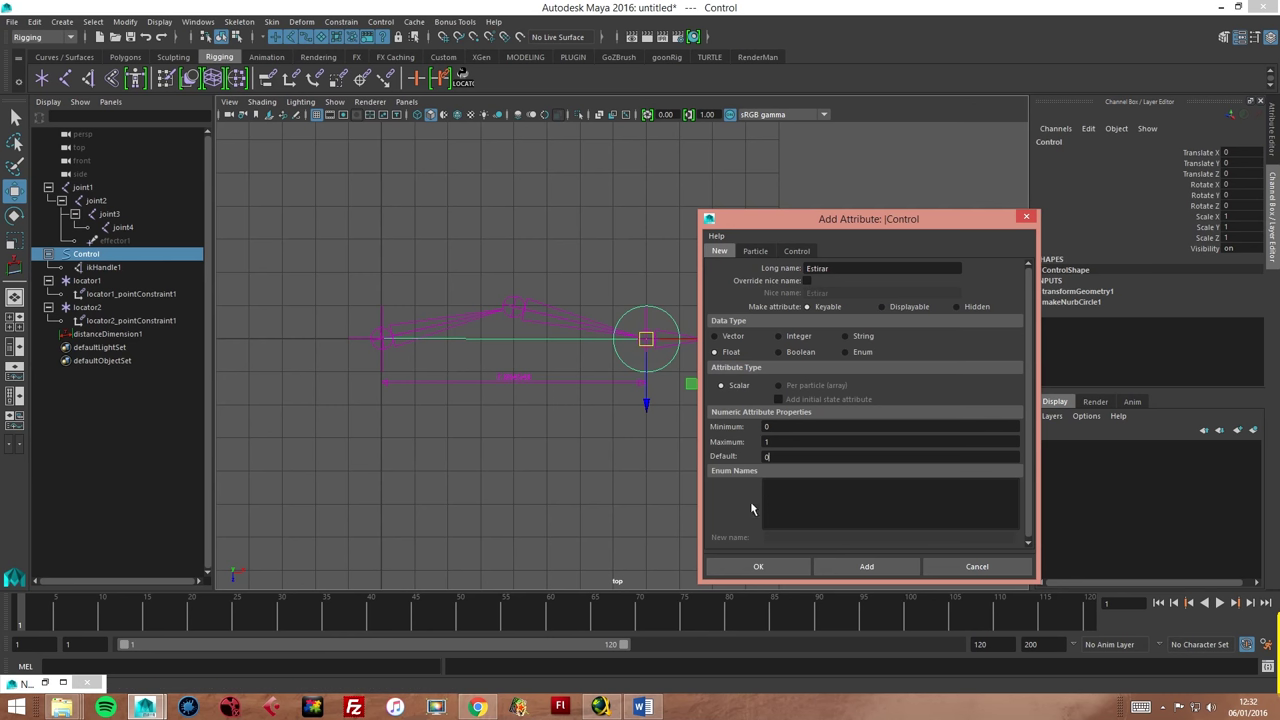
pyautogui.click(790, 566)
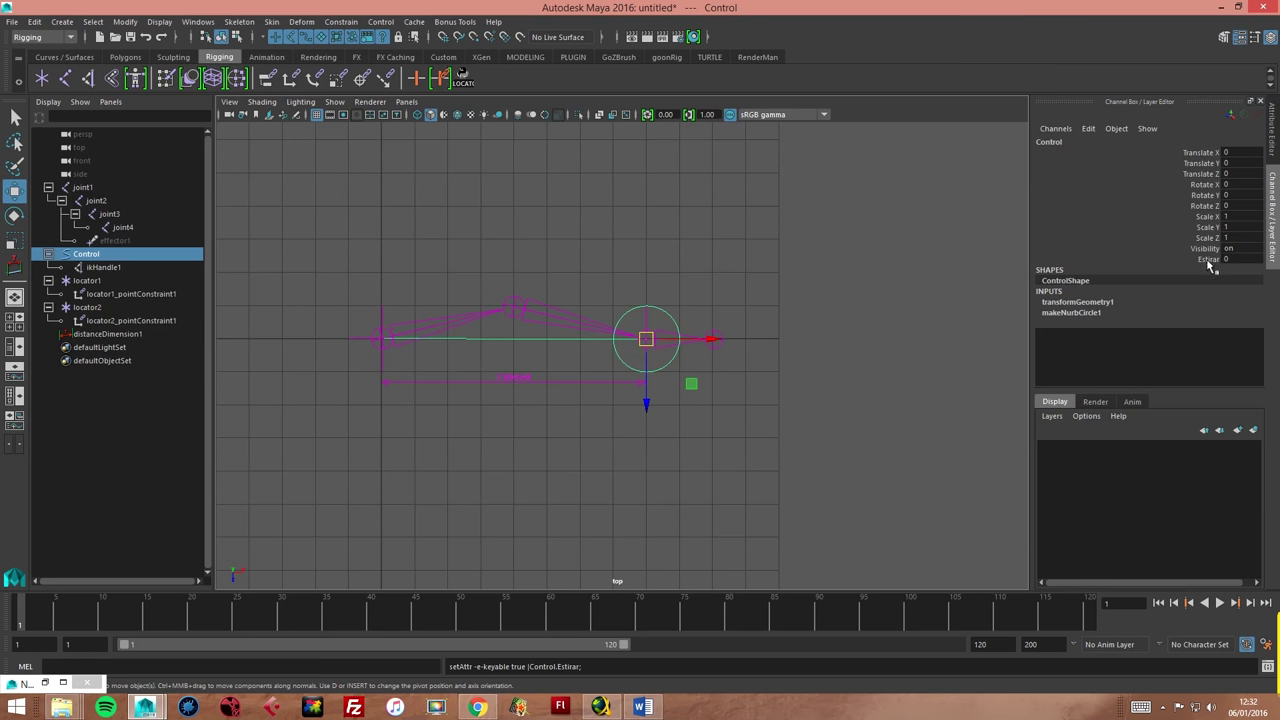
# Bring up the Connection Editor and load Control as the source.
pyautogui.click(198, 21)
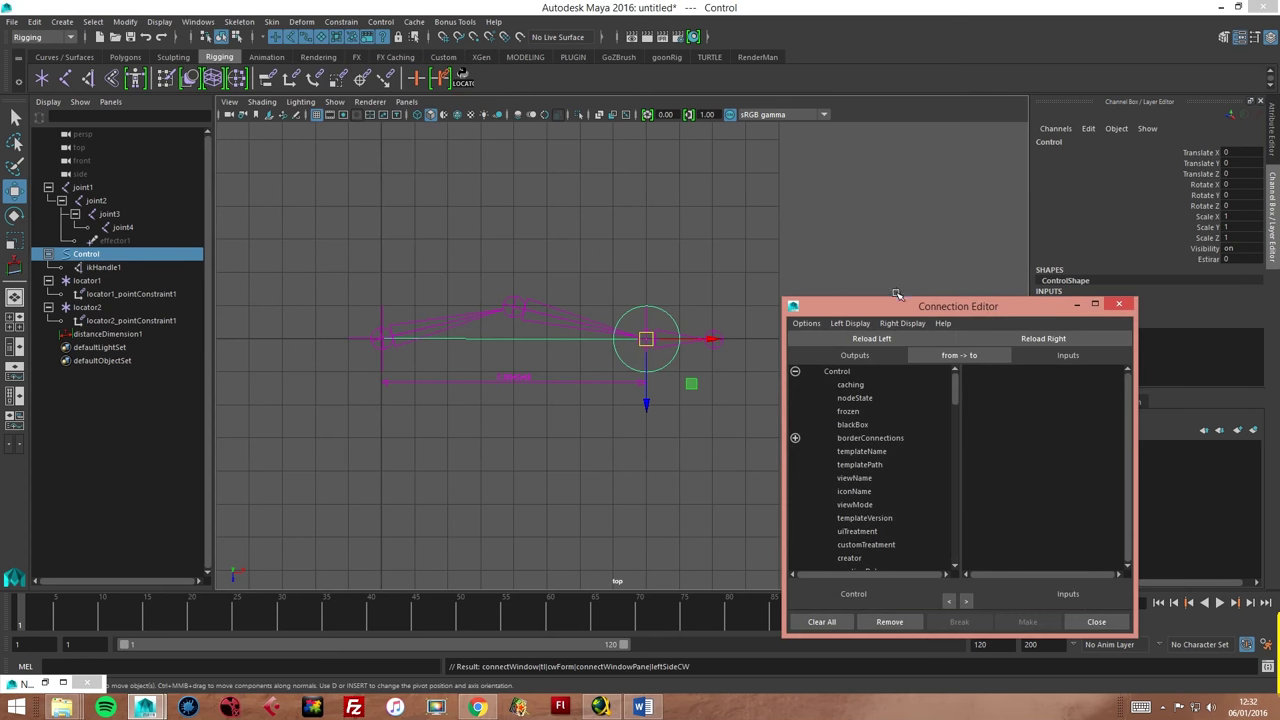
pyautogui.moveTo(898, 302); pyautogui.dragTo(877, 276)
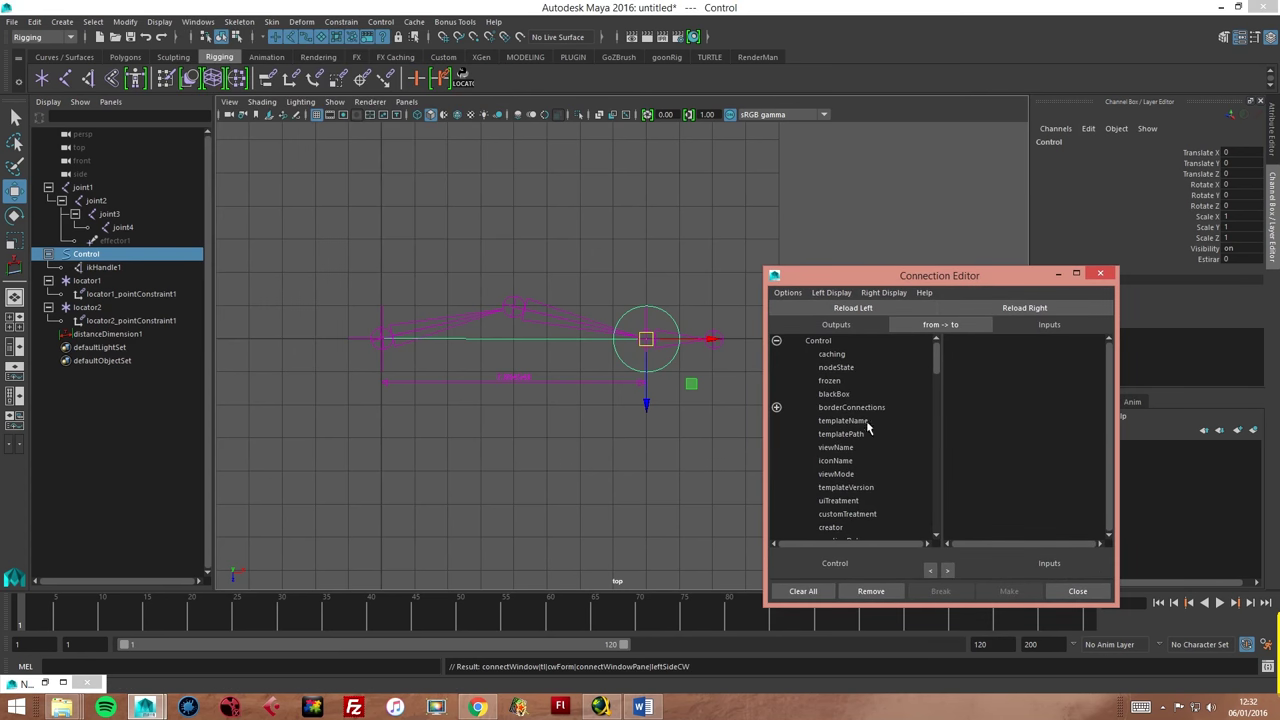
pyautogui.click(684, 308)
pyautogui.click(672, 318)
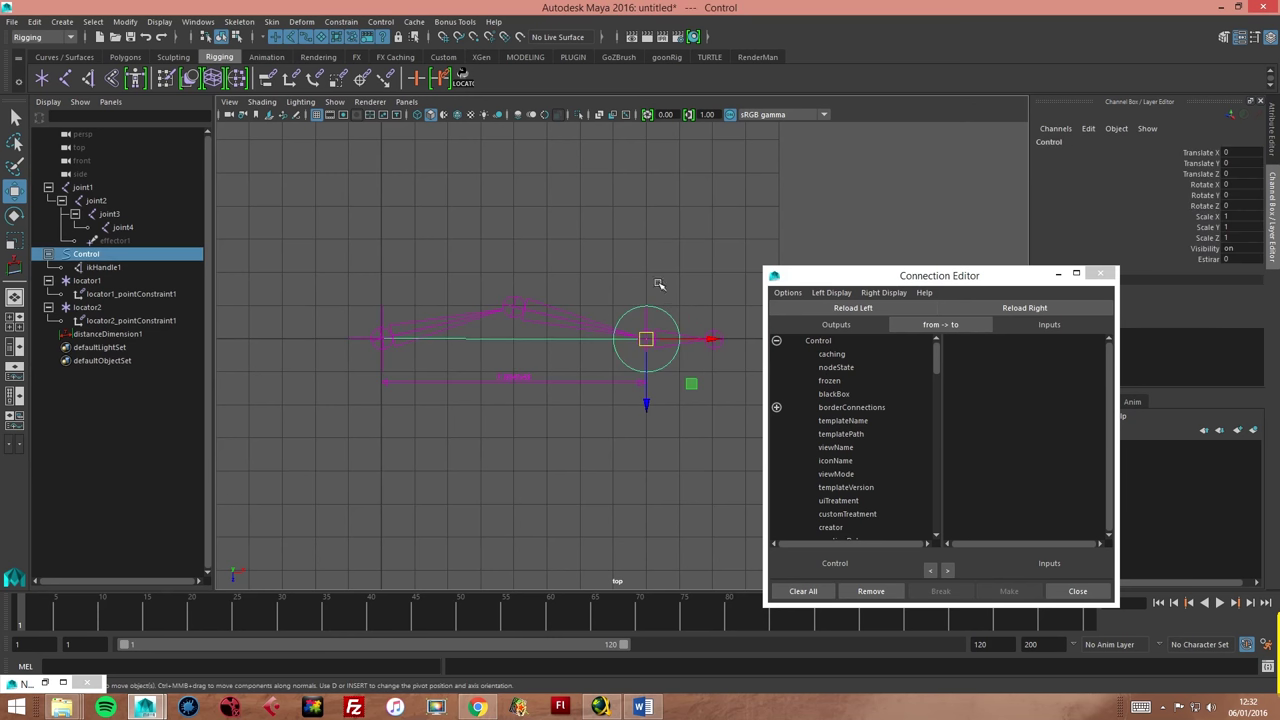
pyautogui.click(851, 309)
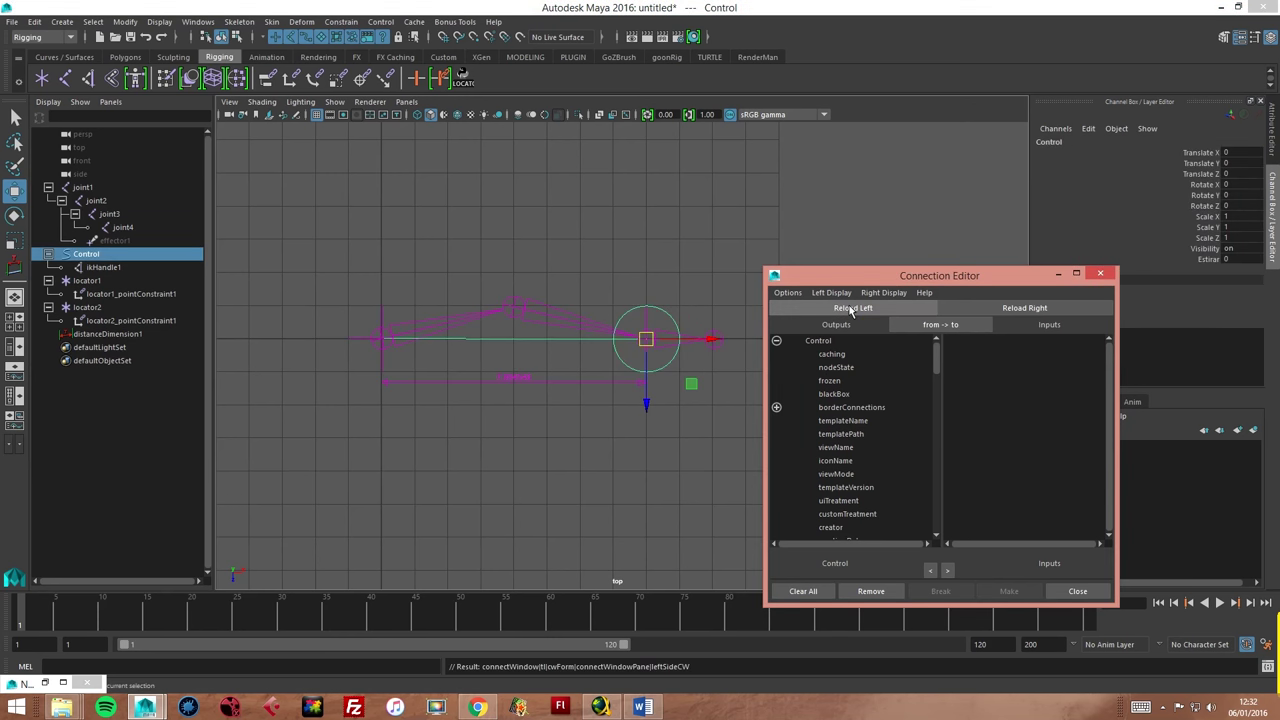
pyautogui.moveTo(937, 357); pyautogui.dragTo(948, 523)
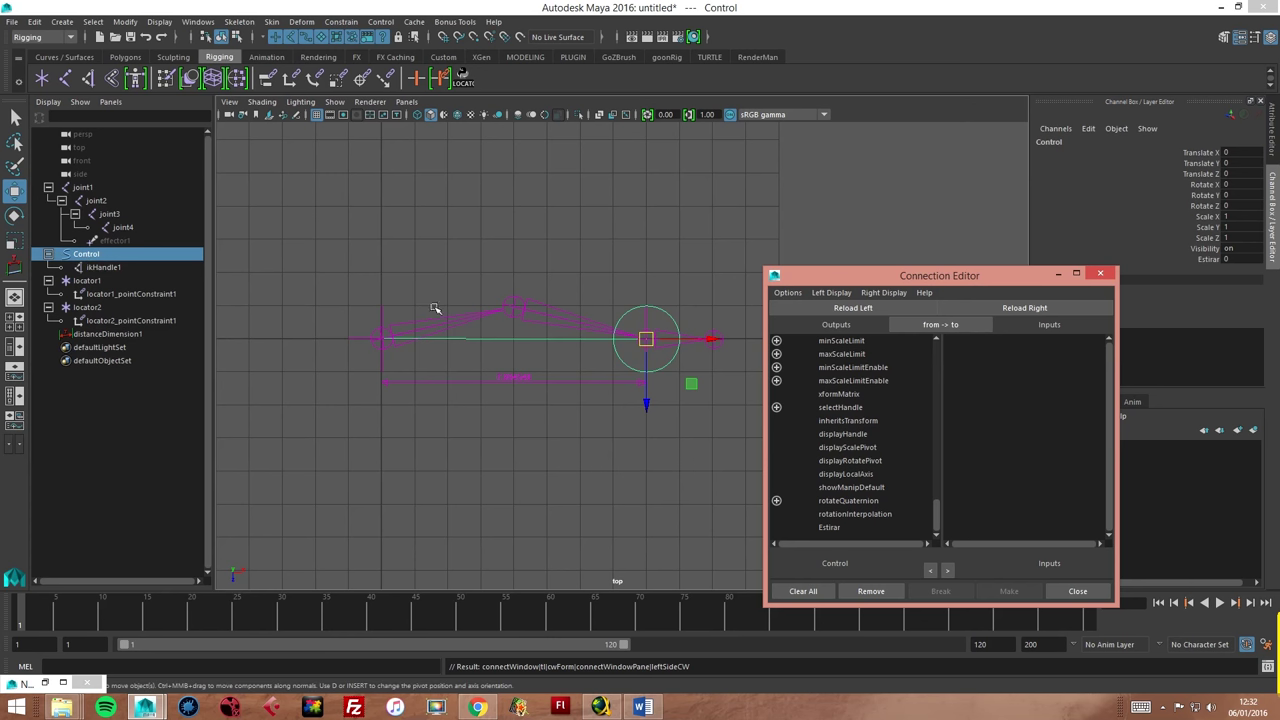
# Load locator2_pointConstraint1 as the connection target.
pyautogui.click(557, 310)
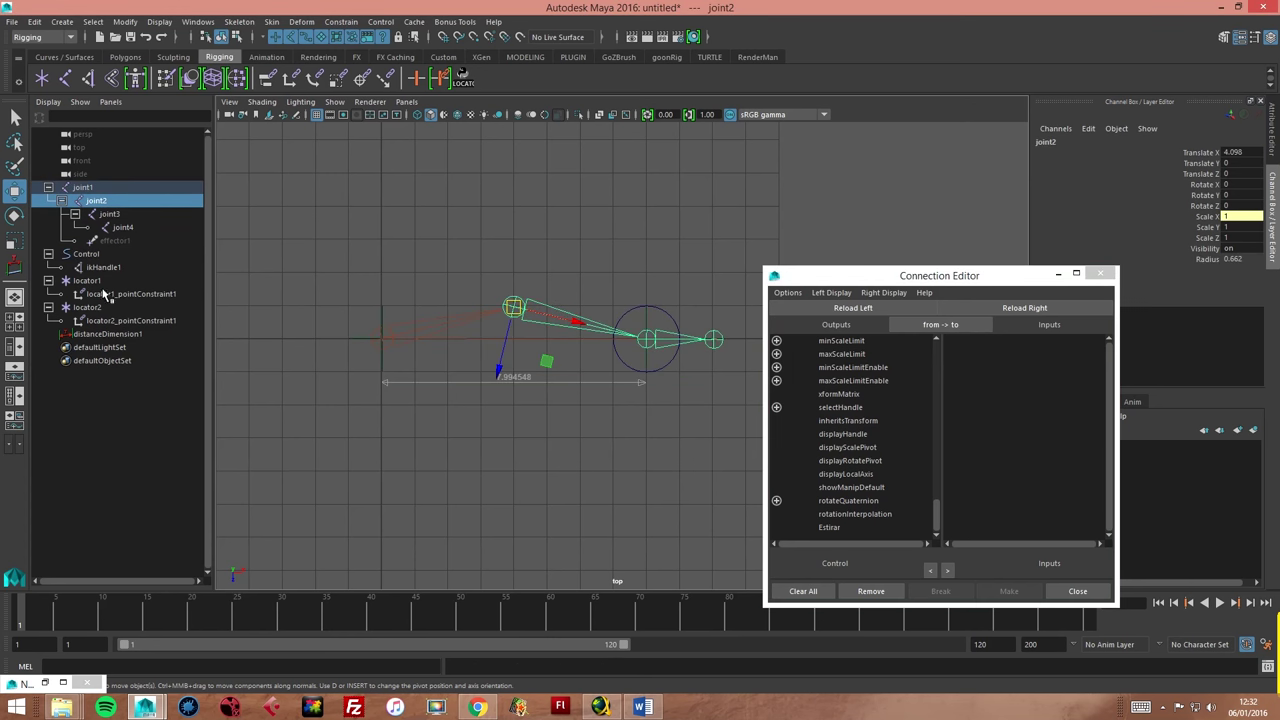
pyautogui.click(90, 309)
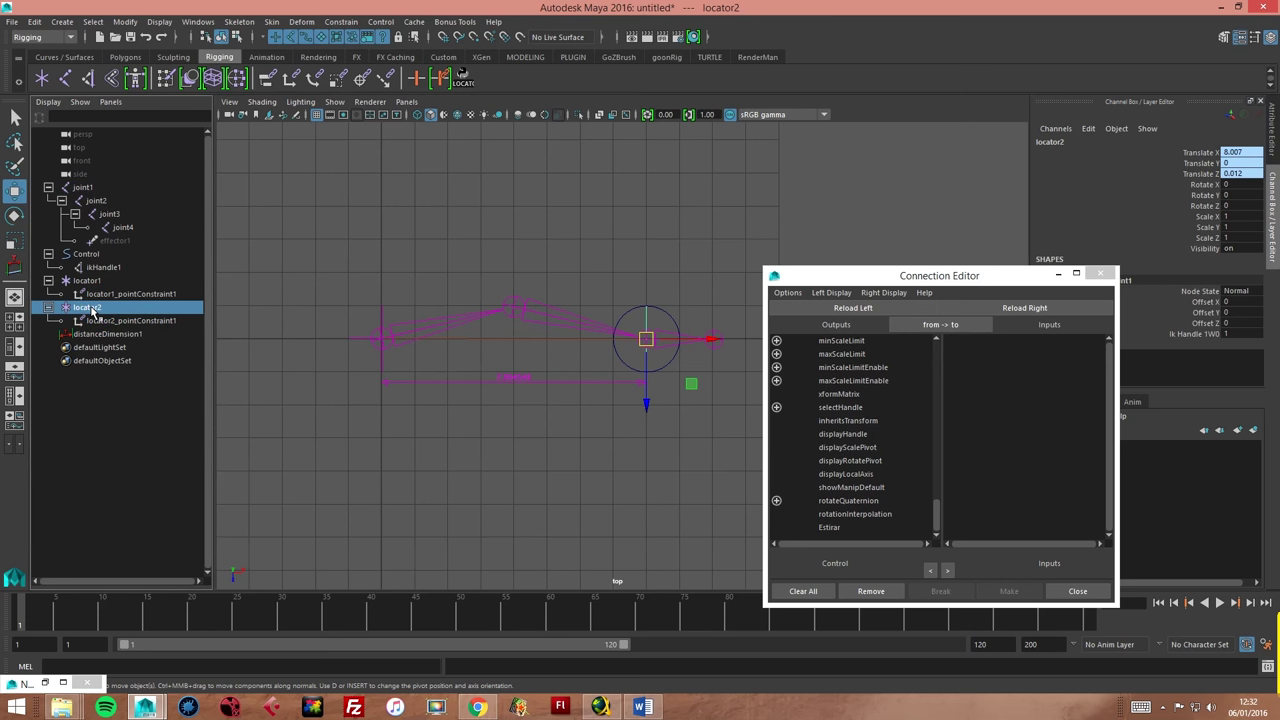
pyautogui.click(1020, 310)
pyautogui.moveTo(1110, 364)
pyautogui.mouseDown()
pyautogui.moveTo(1125, 536)
pyautogui.moveTo(1112, 358)
pyautogui.mouseUp()
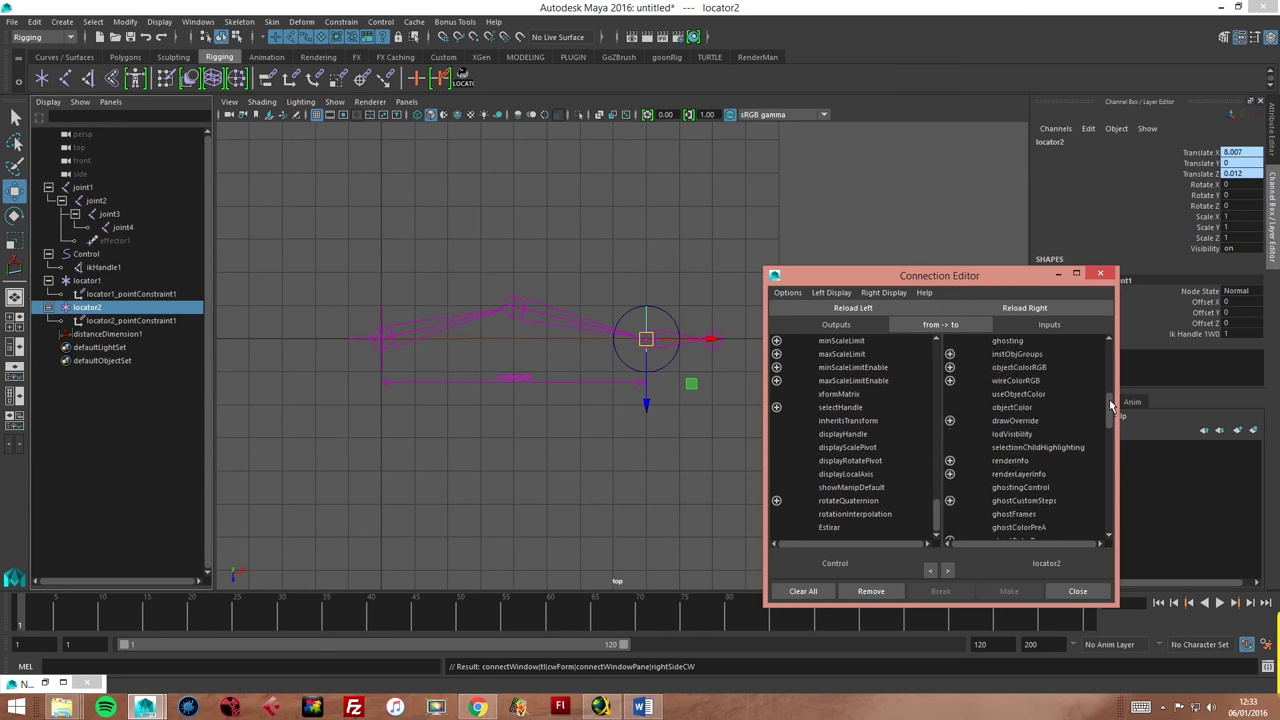
pyautogui.click(108, 321)
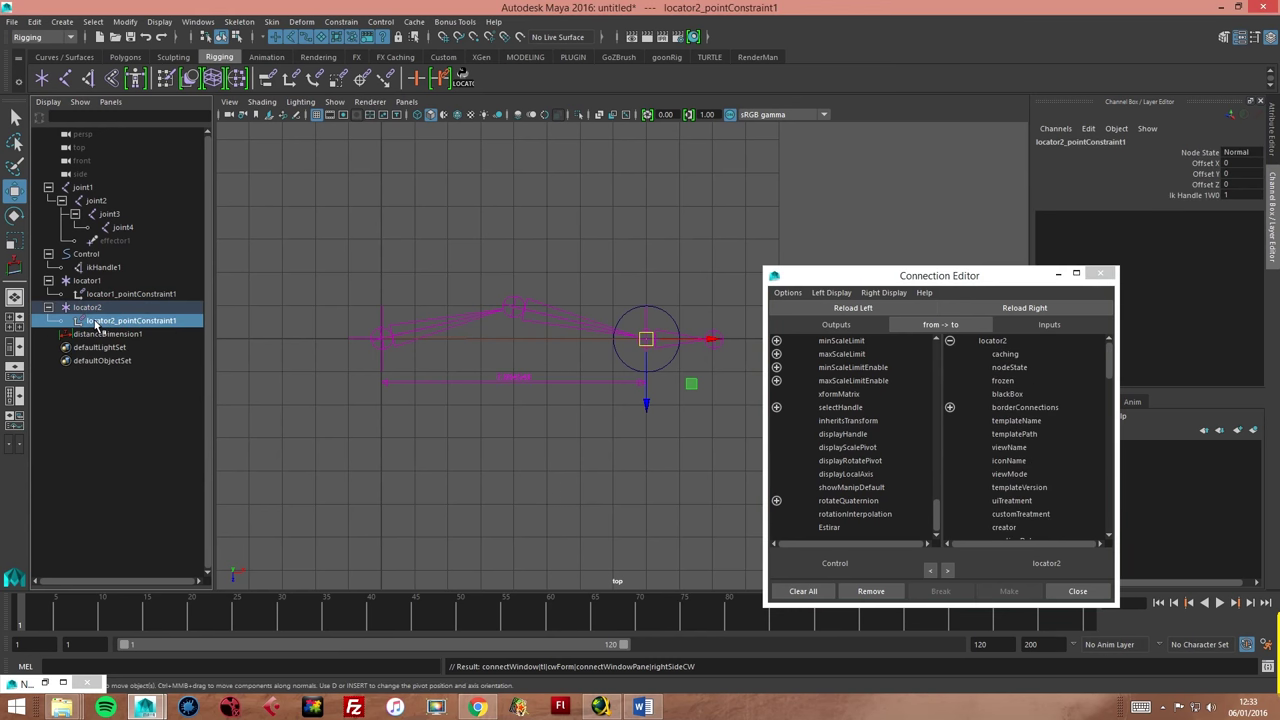
pyautogui.click(1050, 309)
pyautogui.moveTo(1112, 356); pyautogui.dragTo(1120, 524)
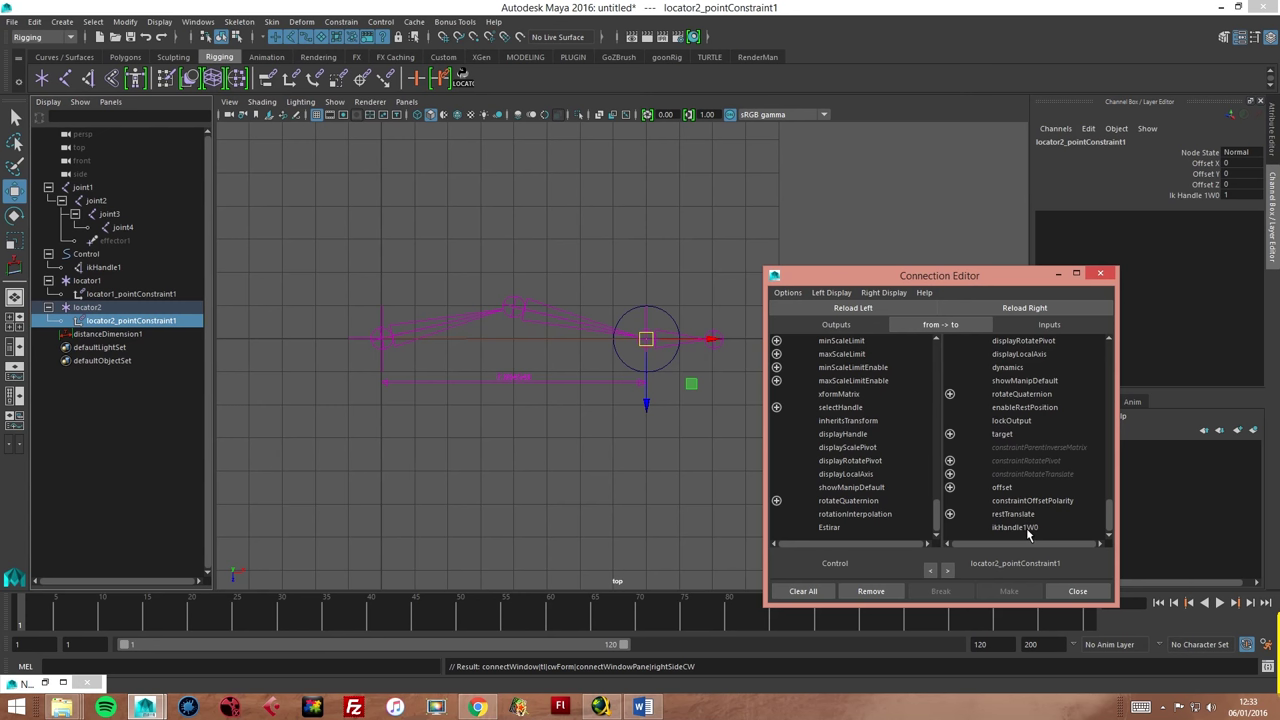
# Connect Control's Estirar to the ikHandle1W0 weight and close the Connection Editor.
pyautogui.click(829, 528)
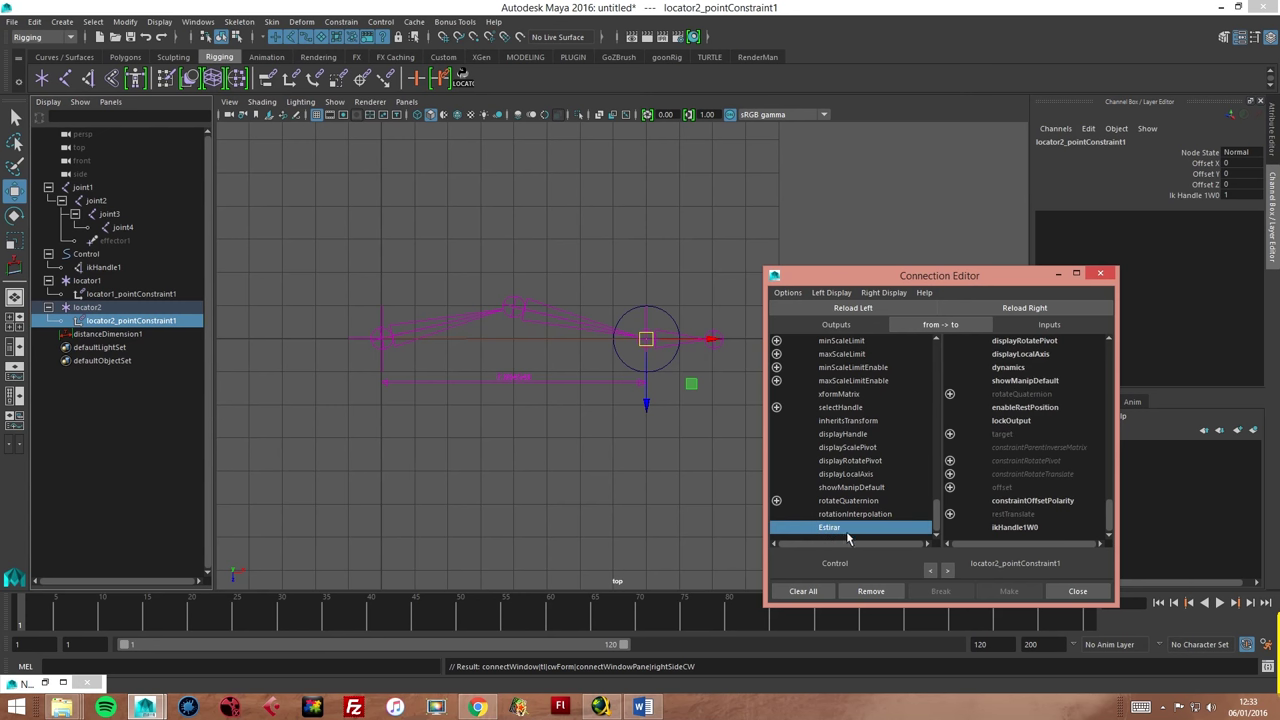
pyautogui.moveTo(900, 276); pyautogui.dragTo(894, 265)
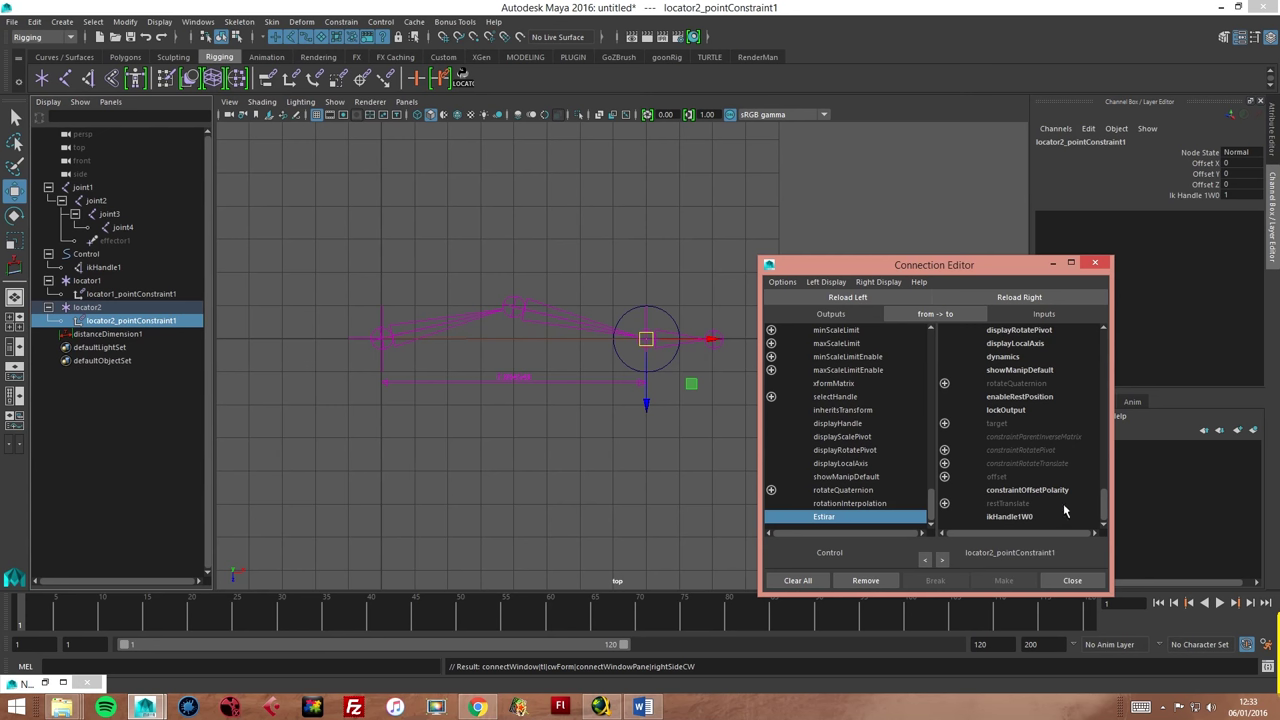
pyautogui.click(1010, 517)
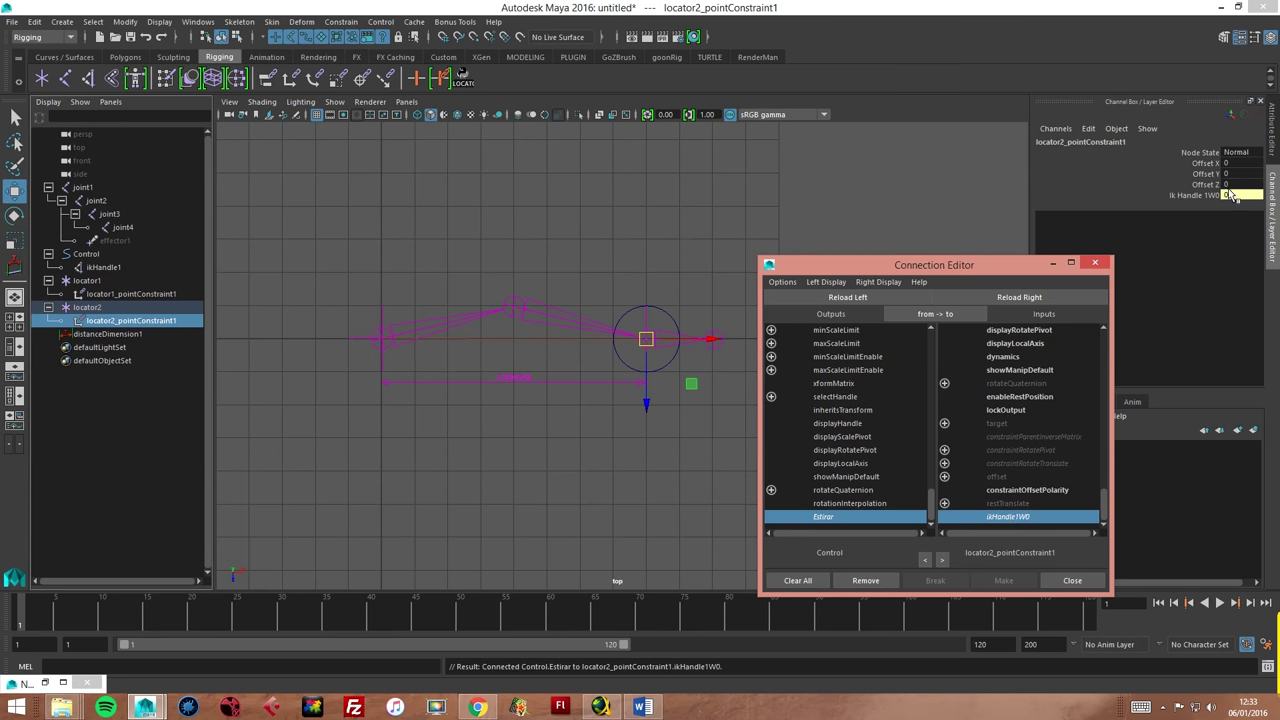
pyautogui.click(1072, 581)
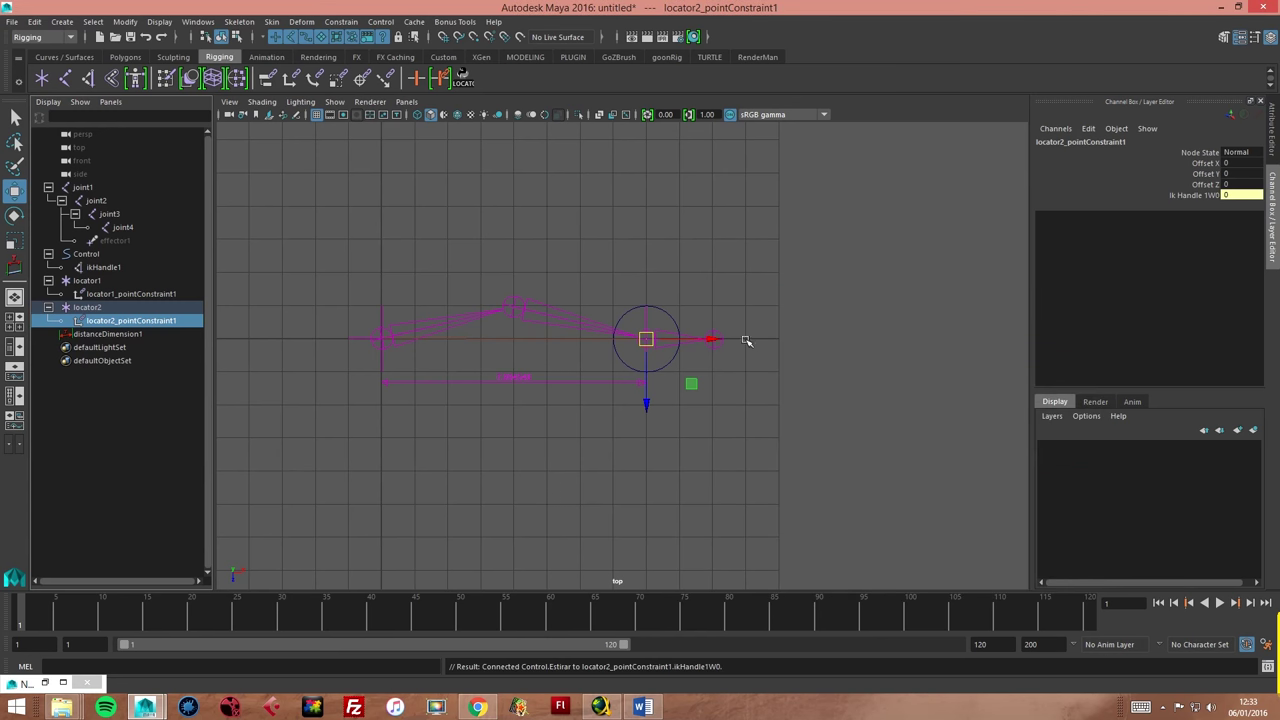
# Drag Control right to Translate X 5.015 and check locator2_pointConstraint1's weight.
pyautogui.click(770, 264)
pyautogui.click(667, 306)
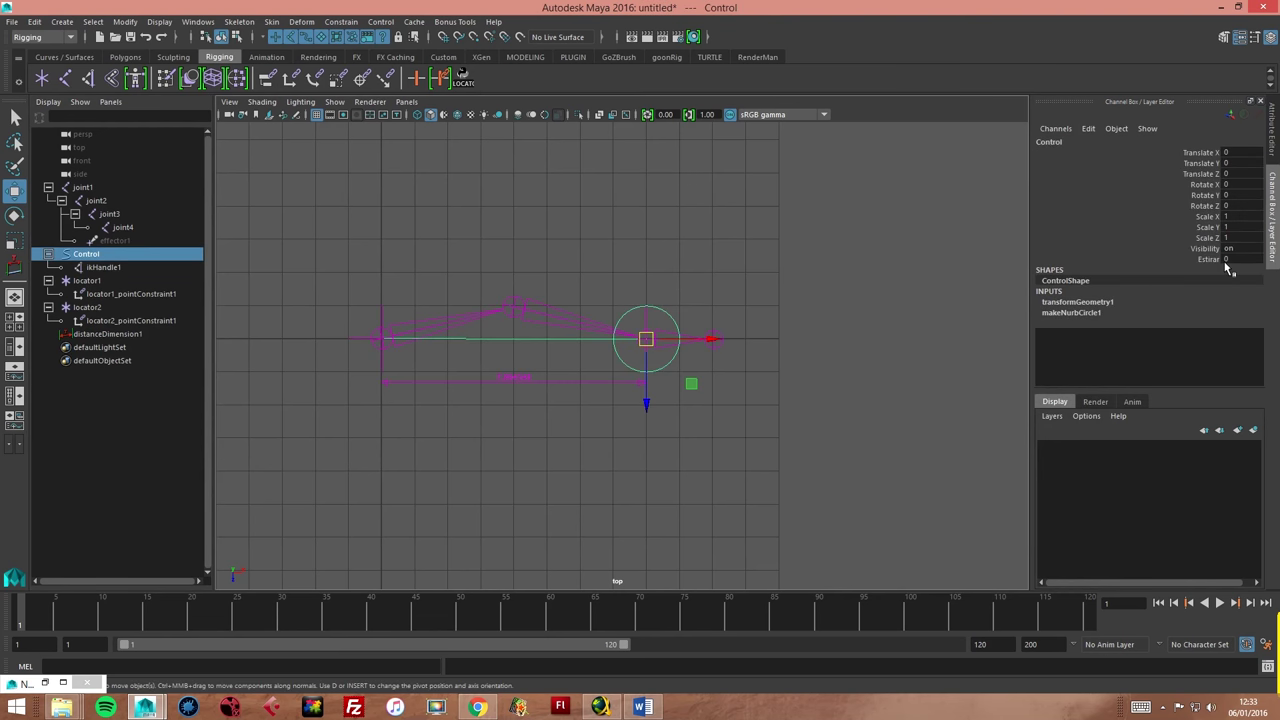
pyautogui.moveTo(710, 340)
pyautogui.mouseDown()
pyautogui.moveTo(977, 343)
pyautogui.moveTo(643, 338)
pyautogui.moveTo(900, 340)
pyautogui.mouseUp()
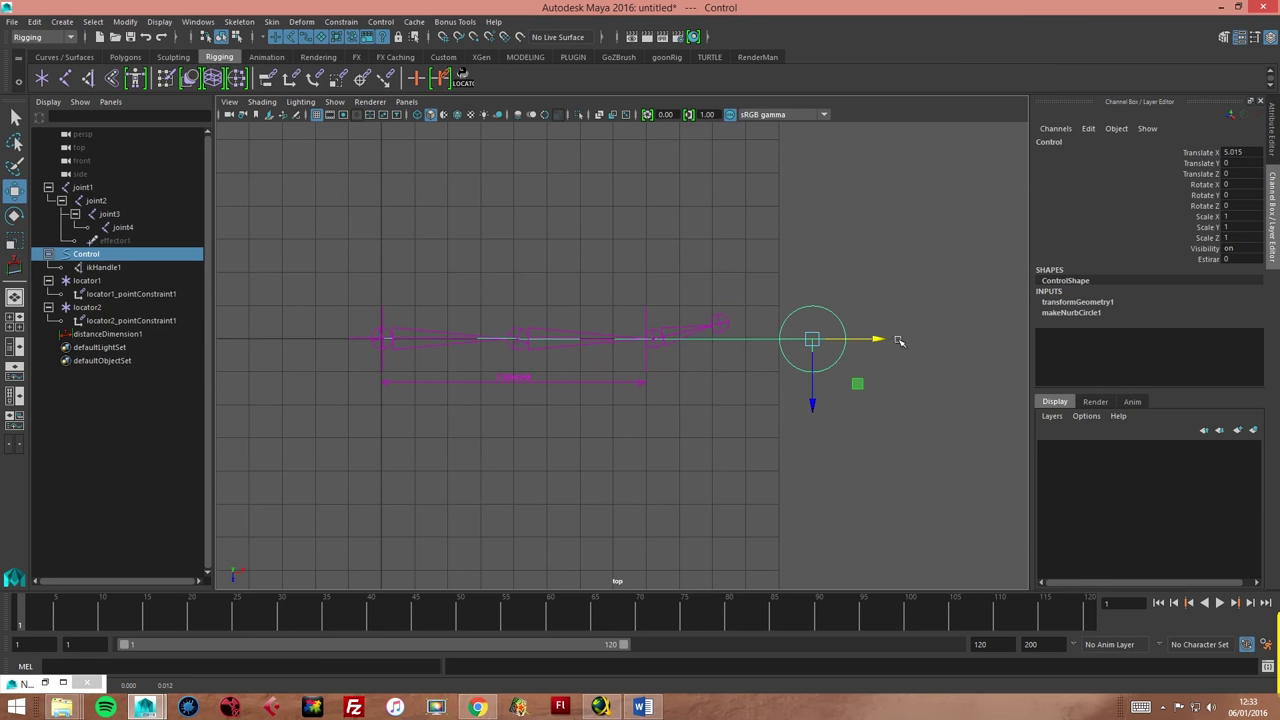
pyautogui.click(115, 322)
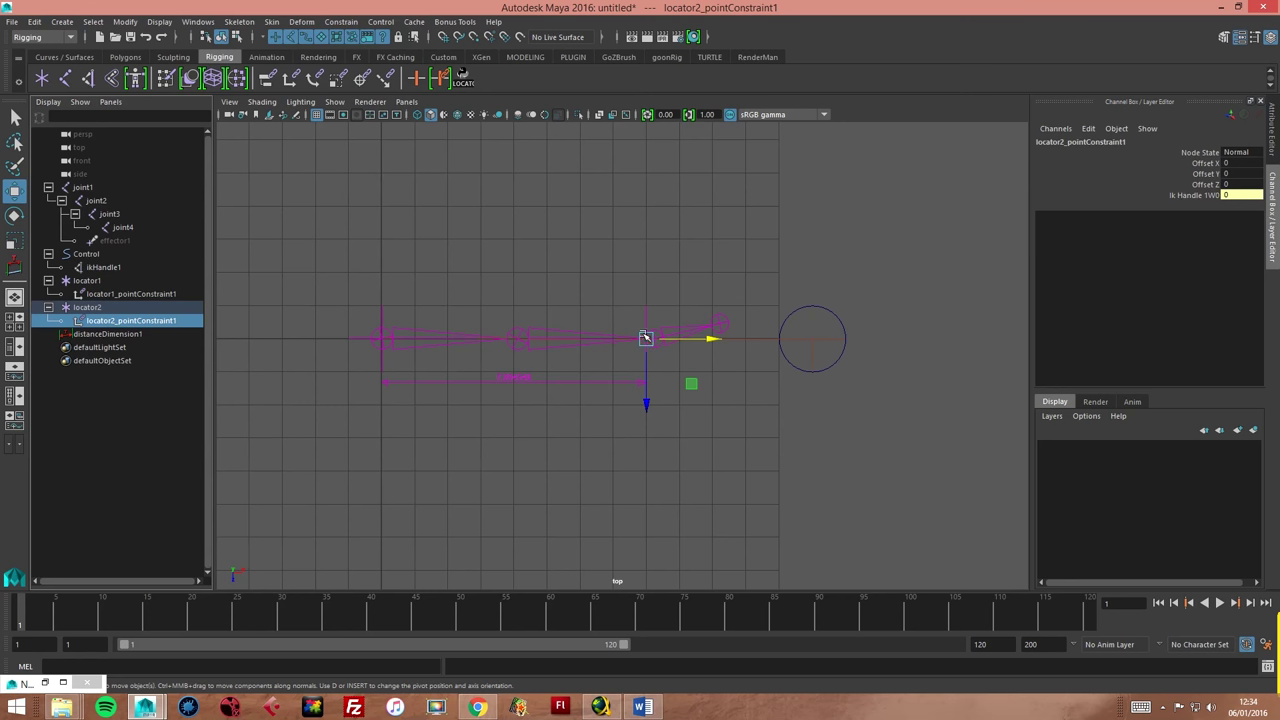
pyautogui.click(829, 306)
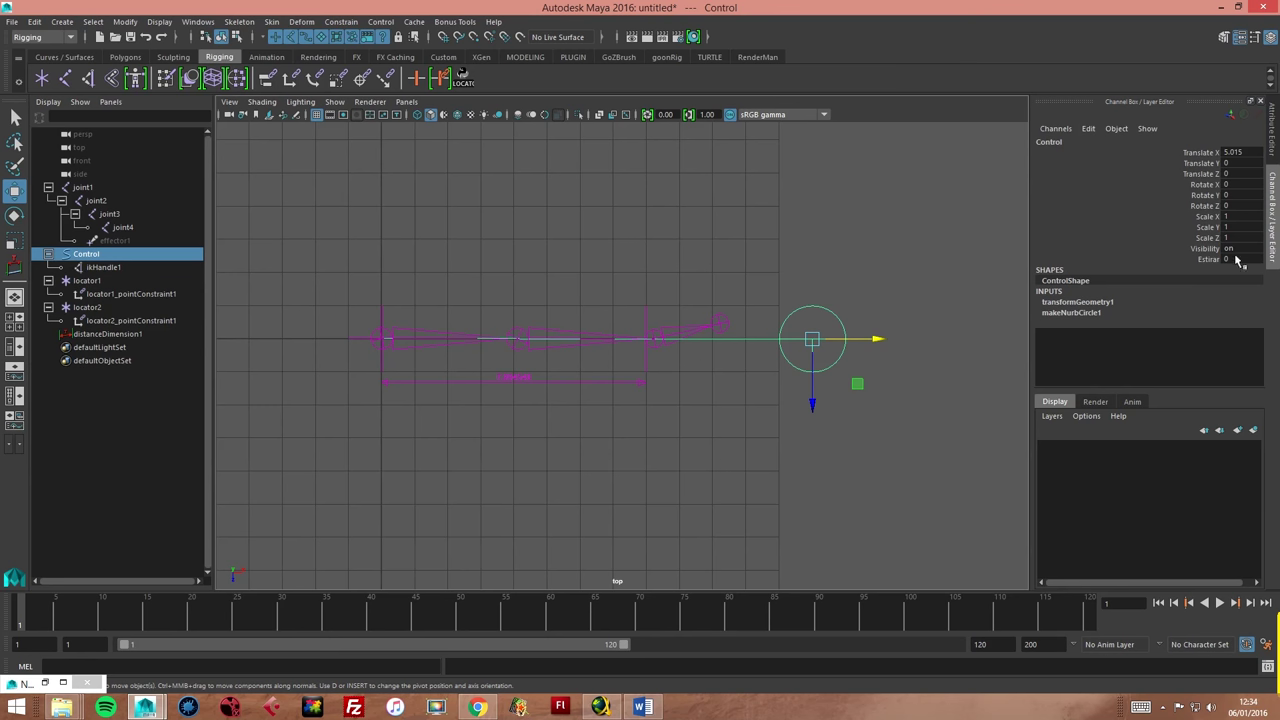
# Reset Control's Translate X to 0 and set Estirar to 1.
pyautogui.doubleClick(1235, 152)
pyautogui.write('0')
pyautogui.press('Return')
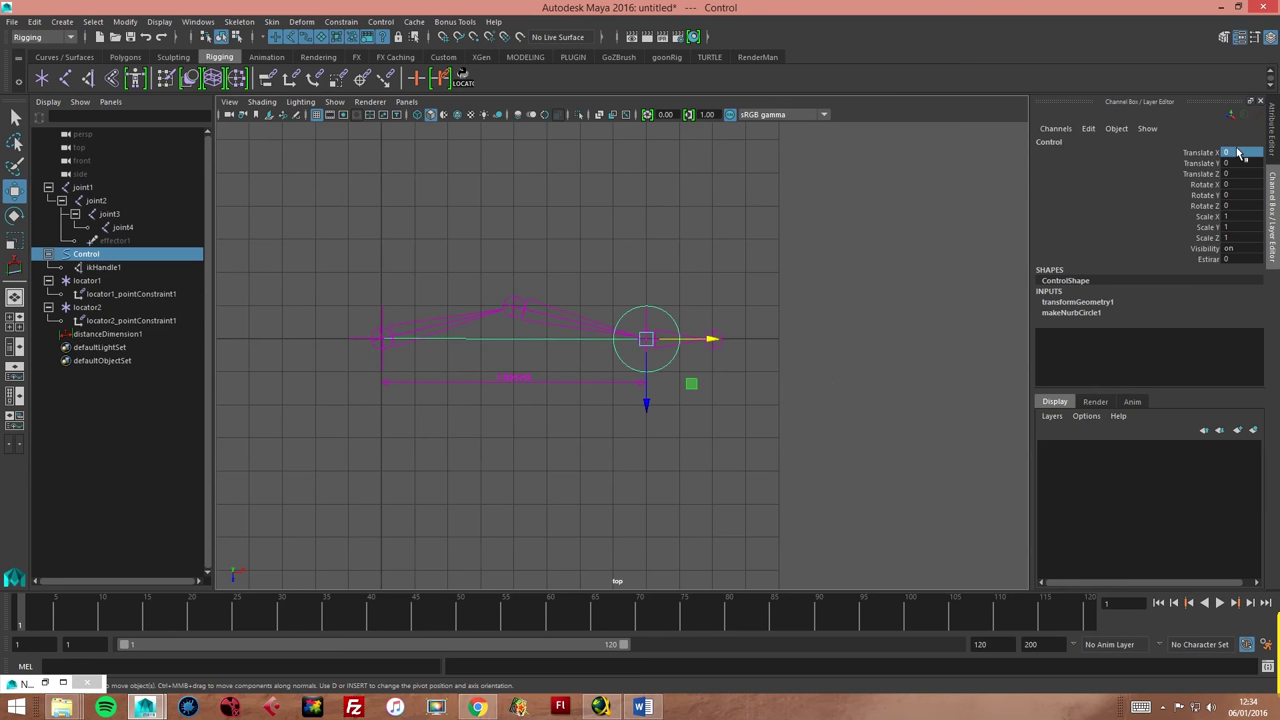
pyautogui.click(640, 279)
pyautogui.moveTo(714, 296); pyautogui.dragTo(659, 324)
pyautogui.click(1232, 259)
pyautogui.doubleClick(1232, 259)
pyautogui.write('1')
pyautogui.press('Return')
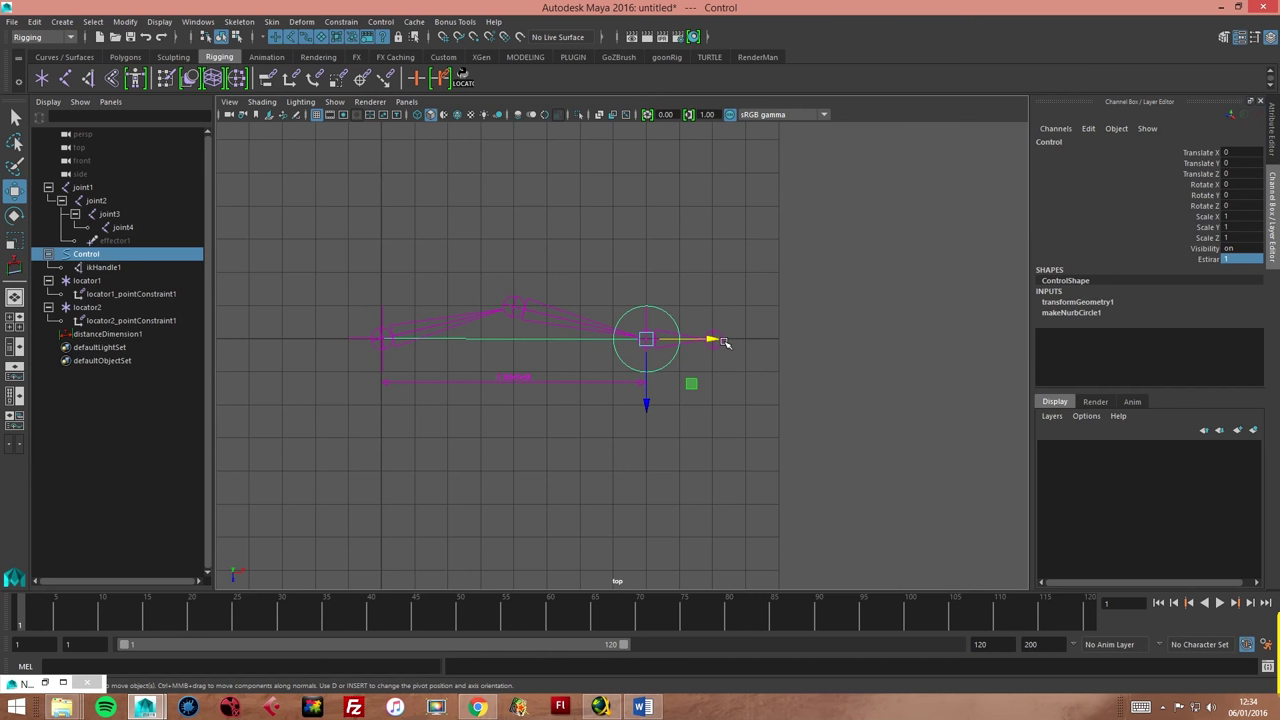
# Pull Control away to test the stretch, return Translate X to 0, and reframe the rig.
pyautogui.moveTo(712, 340)
pyautogui.mouseDown()
pyautogui.moveTo(1160, 343)
pyautogui.moveTo(658, 338)
pyautogui.moveTo(728, 338)
pyautogui.moveTo(705, 339)
pyautogui.mouseUp()
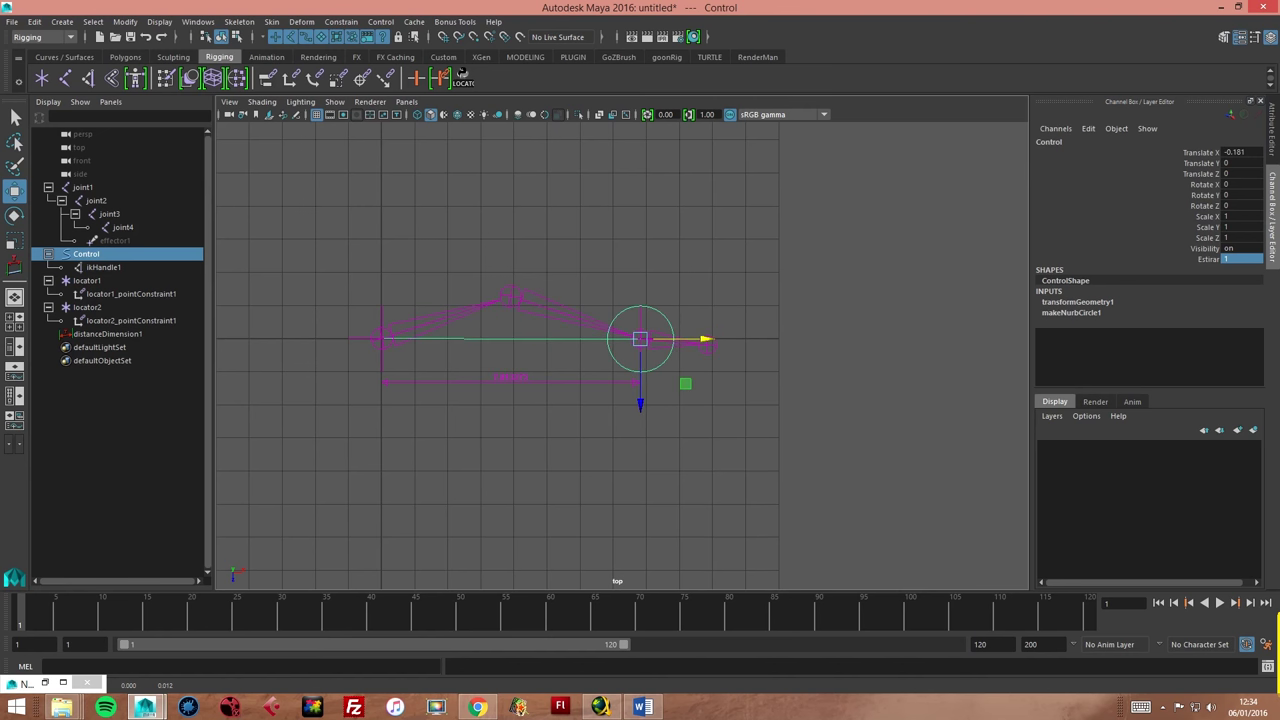
pyautogui.click(1238, 152)
pyautogui.write('0')
pyautogui.press('Return')
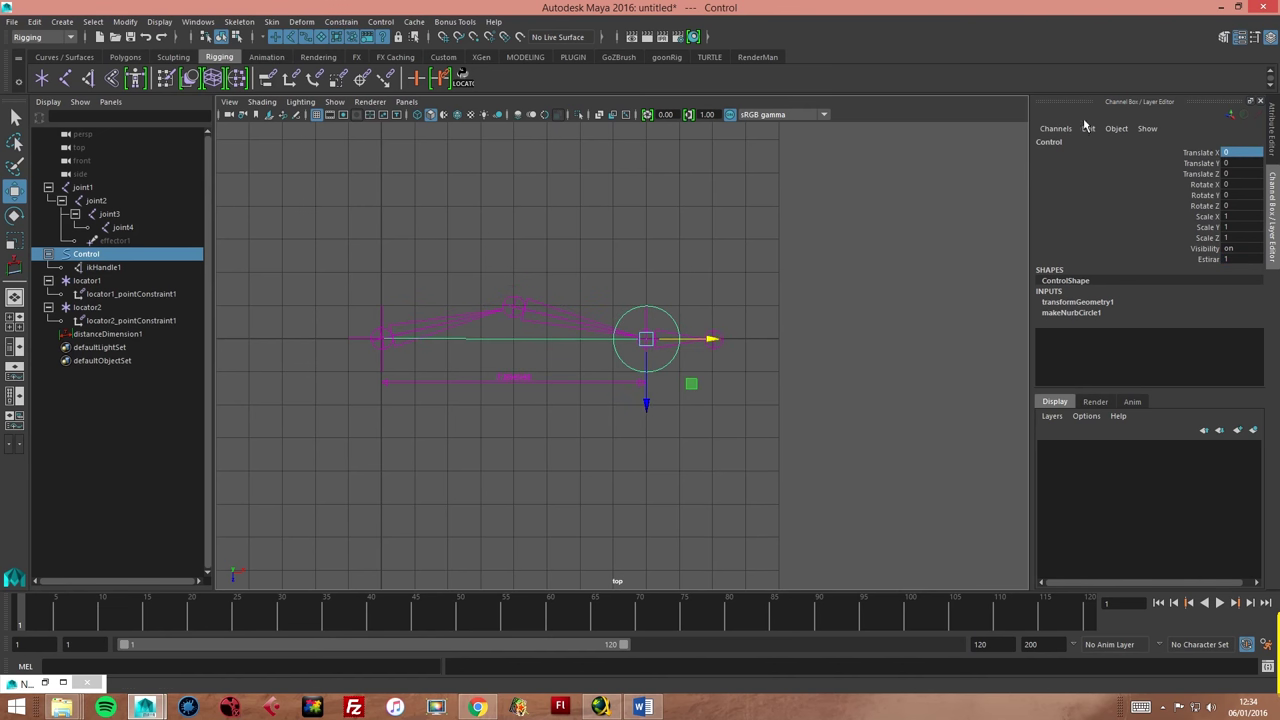
pyautogui.click(921, 255)
pyautogui.keyDown('alt'); pyautogui.moveTo(694, 237); pyautogui.dragTo(748, 245, button='middle'); pyautogui.keyUp('alt')
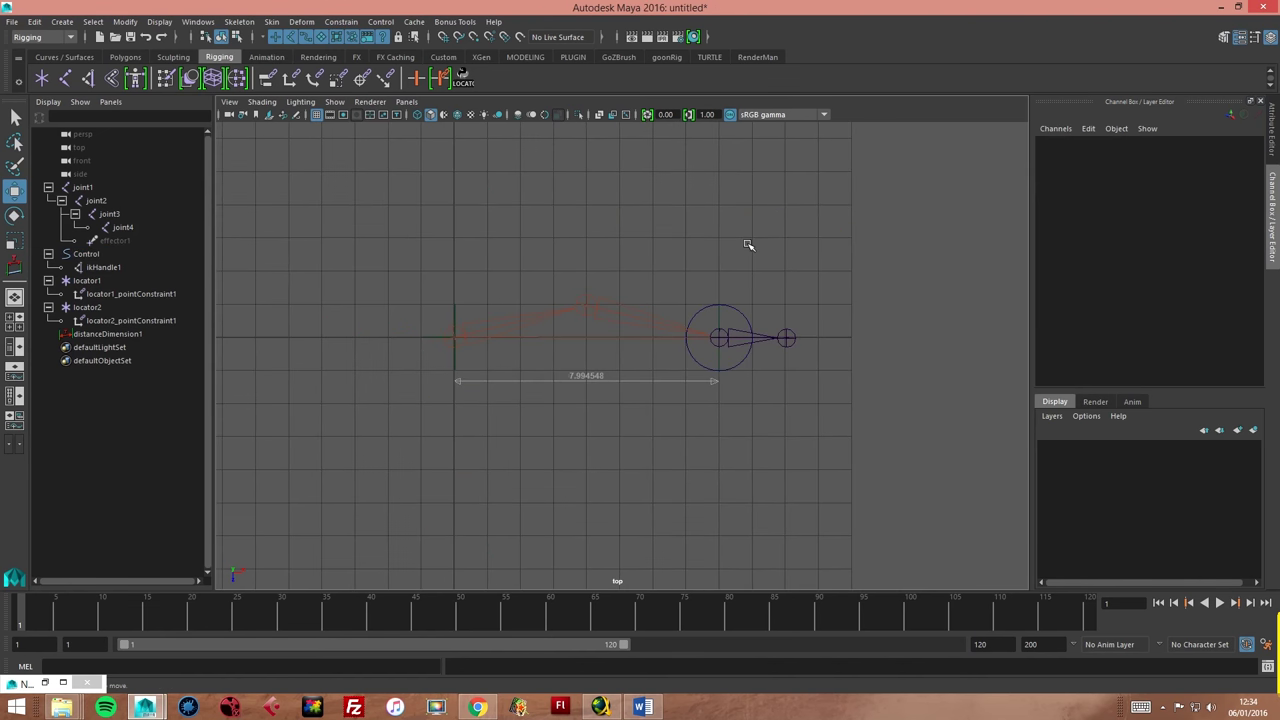
pyautogui.keyDown('alt'); pyautogui.moveTo(651, 251); pyautogui.dragTo(666, 254, button='middle'); pyautogui.keyUp('alt')
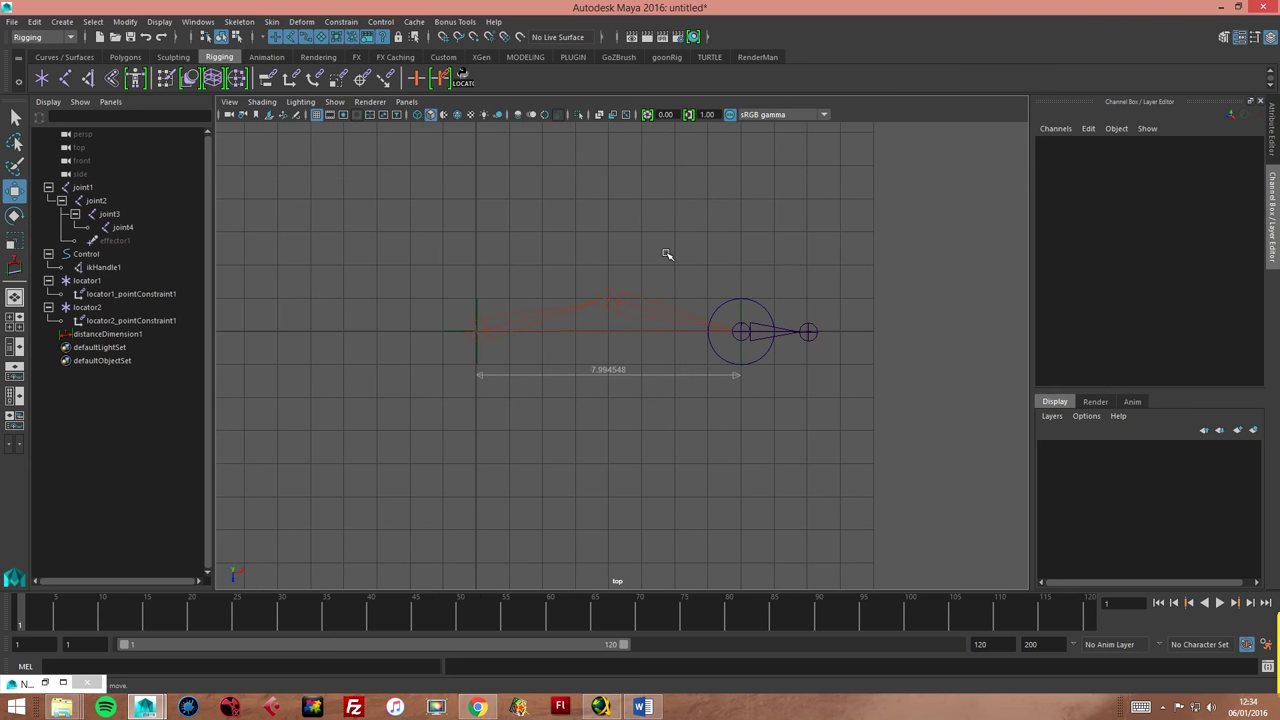
pyautogui.moveTo(667, 256)
pyautogui.keyDown('alt'); pyautogui.mouseDown(button='right')
pyautogui.moveTo(688, 263)
pyautogui.moveTo(646, 271)
pyautogui.moveTo(894, 256)
pyautogui.mouseUp(button='right'); pyautogui.keyUp('alt')
pyautogui.keyDown('alt'); pyautogui.moveTo(894, 256); pyautogui.dragTo(866, 259, button='middle'); pyautogui.keyUp('alt')
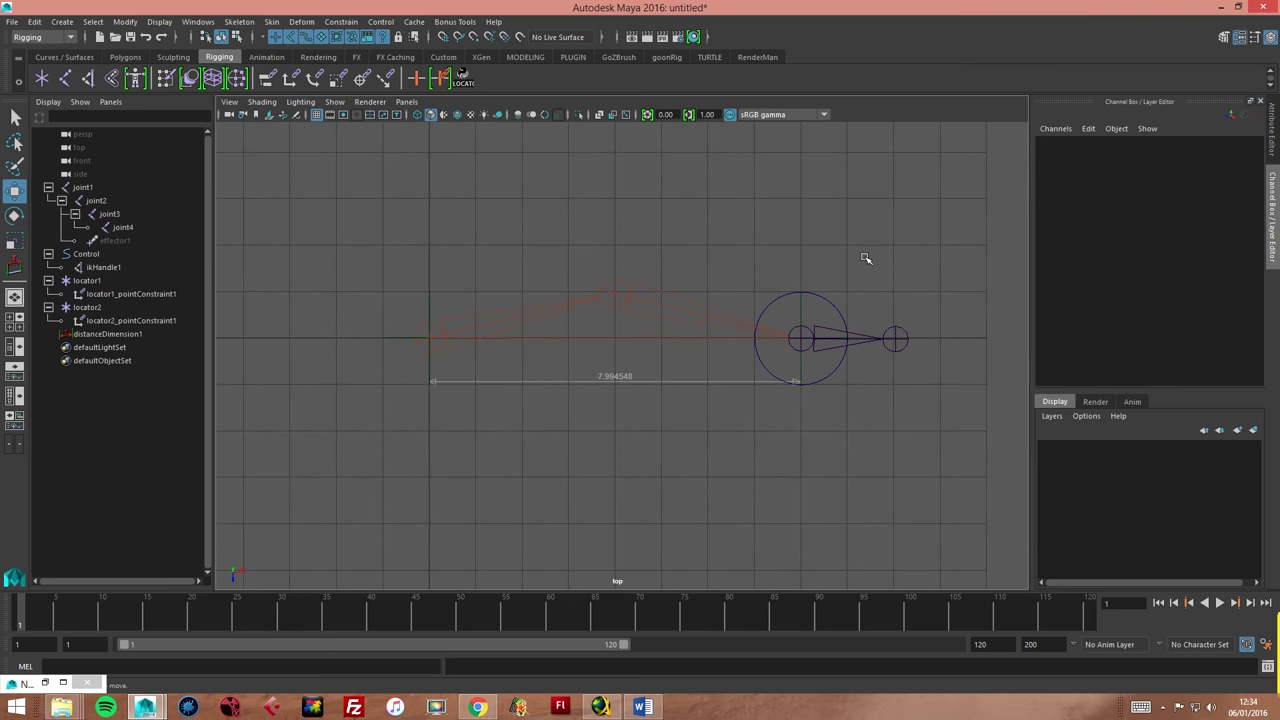